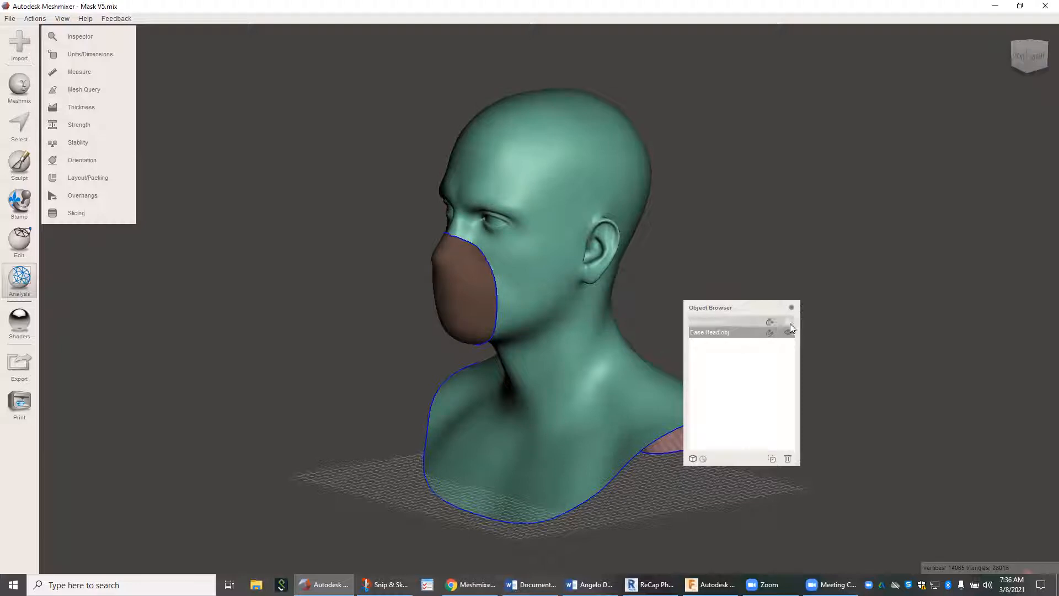
# Make the mask the active object and check it on its own by temporarily hiding the base head
pyautogui.click(733, 322)
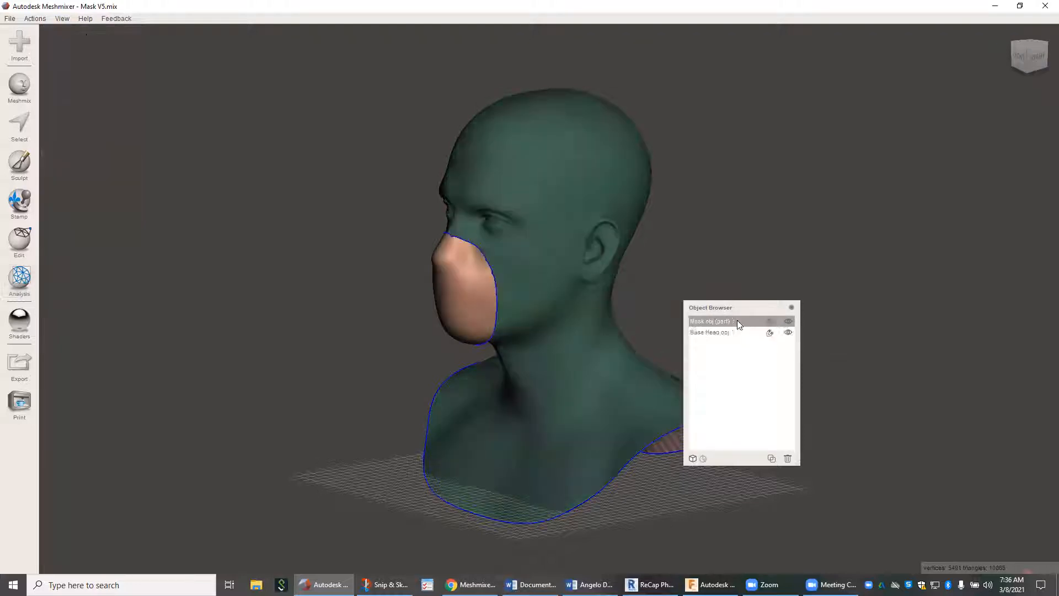
pyautogui.click(788, 332)
pyautogui.moveTo(607, 330); pyautogui.dragTo(770, 307, button='right')
pyautogui.moveTo(729, 310); pyautogui.dragTo(831, 235)
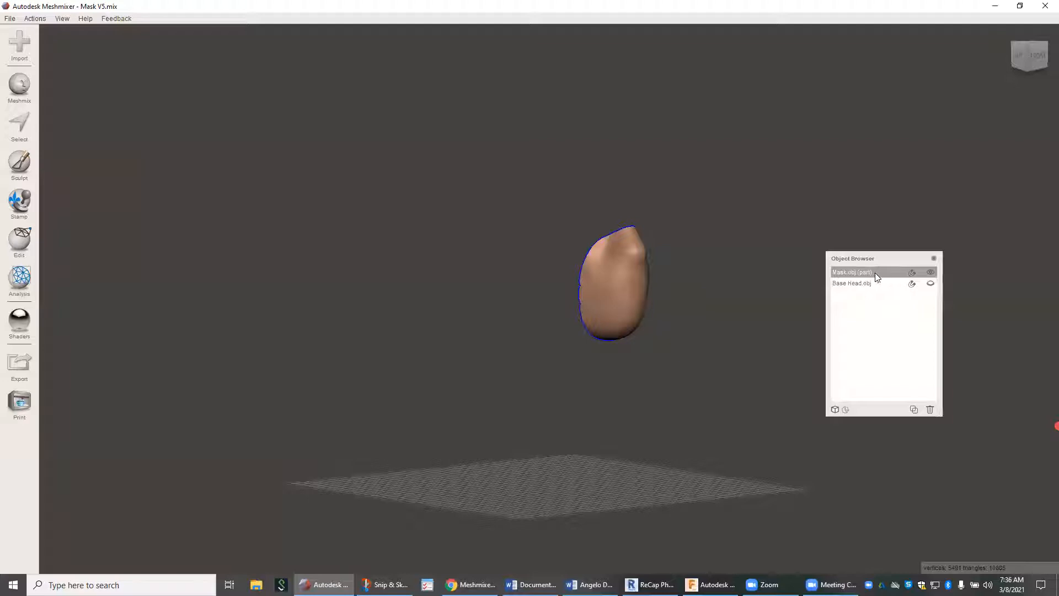
pyautogui.click(930, 283)
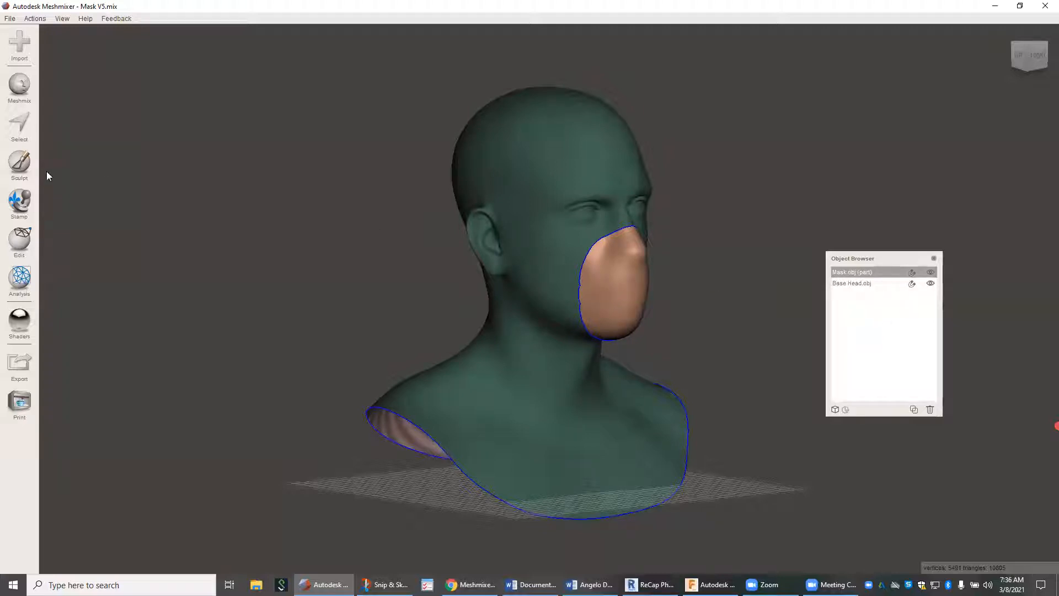
# Toggle the visibility of the base head and the mask to check each object separately
pyautogui.click(19, 124)
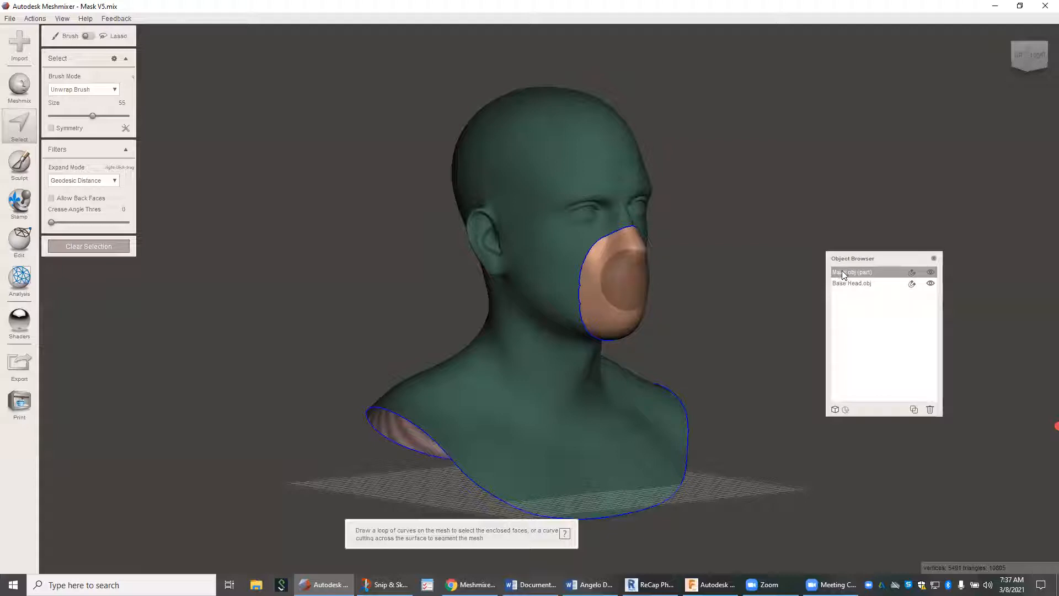
pyautogui.click(931, 284)
pyautogui.click(931, 284)
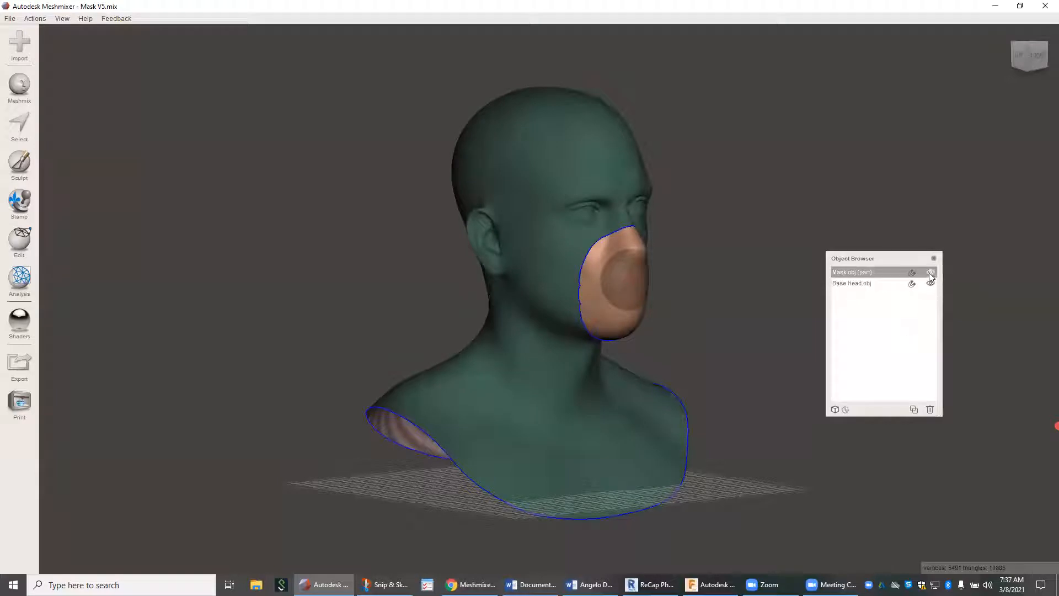
pyautogui.click(930, 273)
pyautogui.click(930, 273)
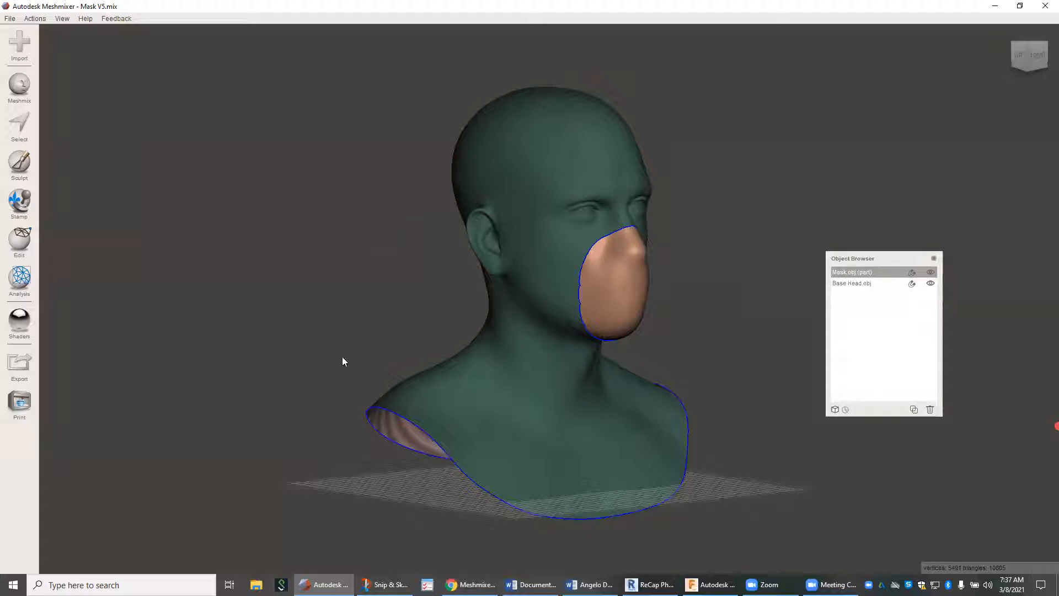
# Switch to Fusion 360 to view the Filter Frame model, and return to the mask scene in Meshmixer
pyautogui.click(711, 584)
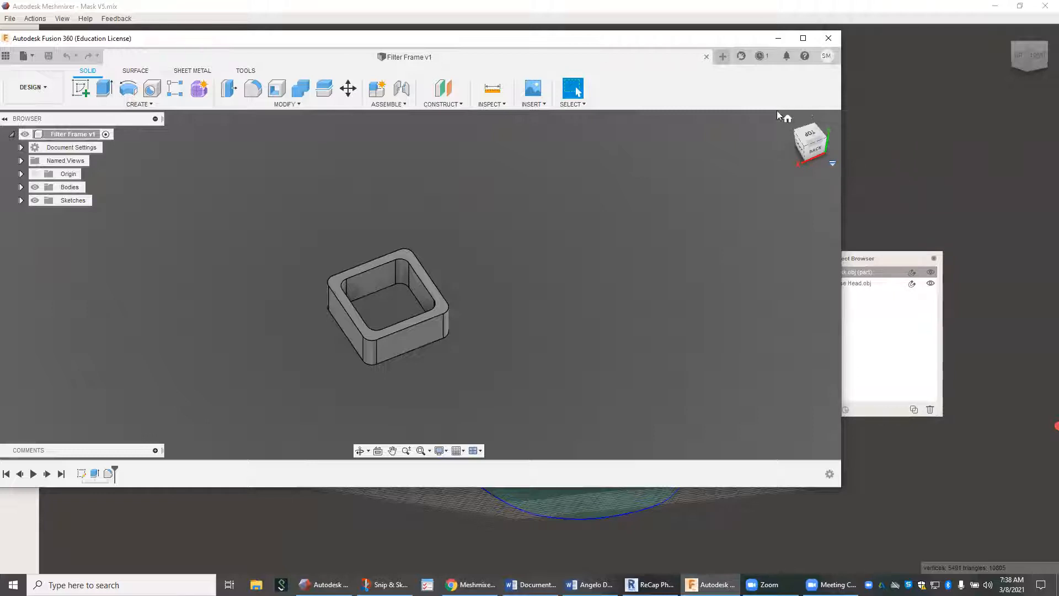
pyautogui.click(780, 40)
pyautogui.moveTo(740, 208); pyautogui.dragTo(552, 269, button='right')
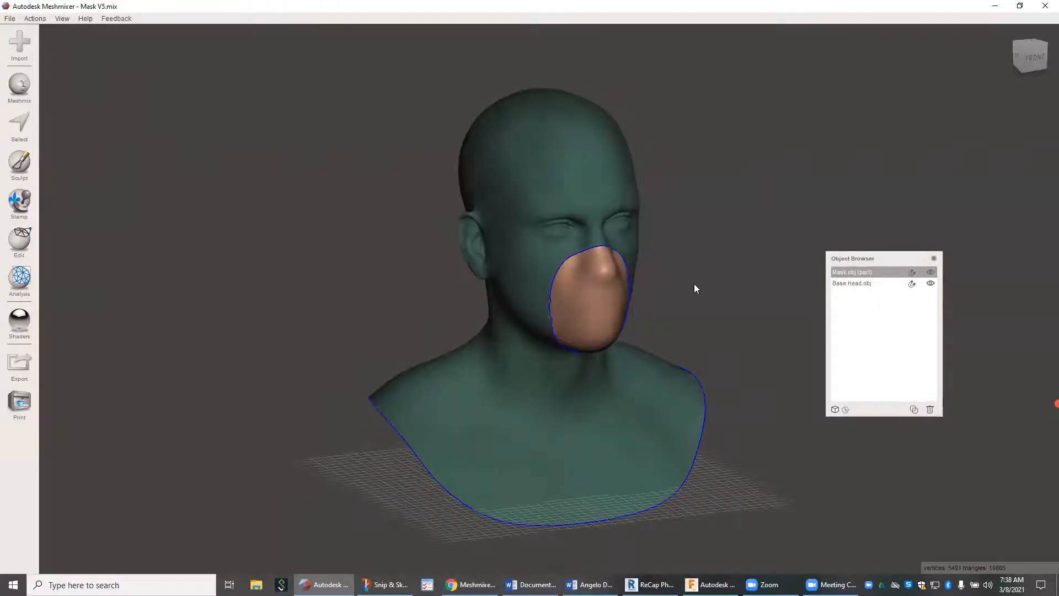
# Change the scene units from millimetres to inches, converting the X, Y and Z dimensions to the new unit
pyautogui.click(26, 272)
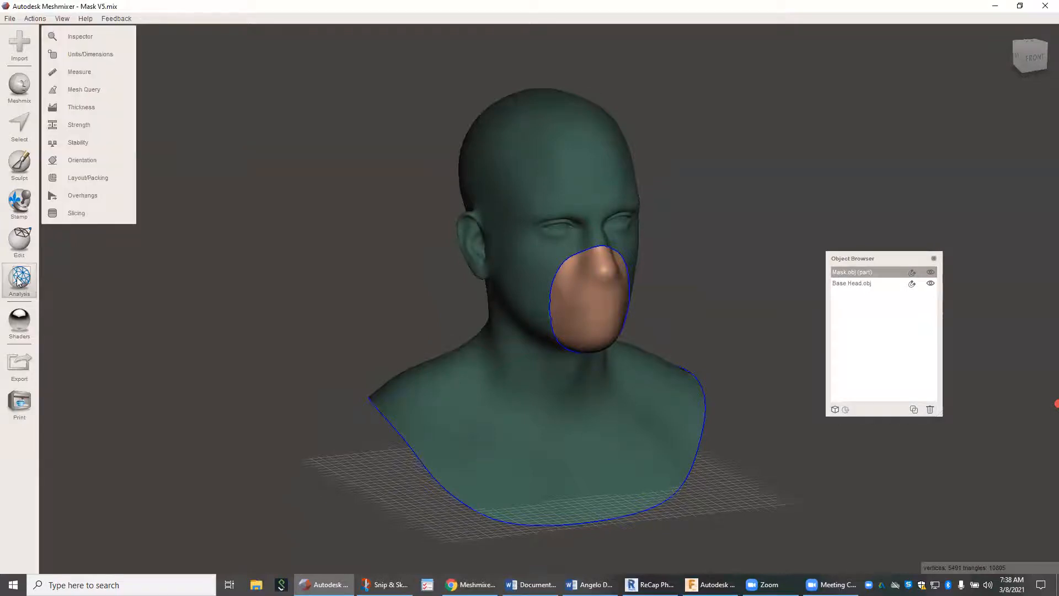
pyautogui.click(99, 55)
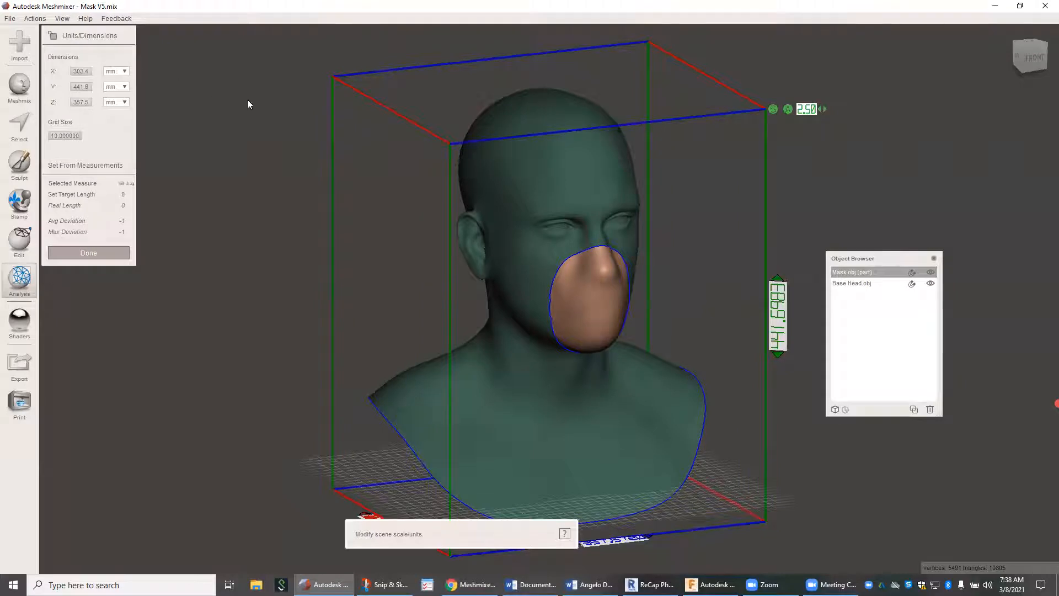
pyautogui.moveTo(354, 185); pyautogui.dragTo(479, 307, button='right')
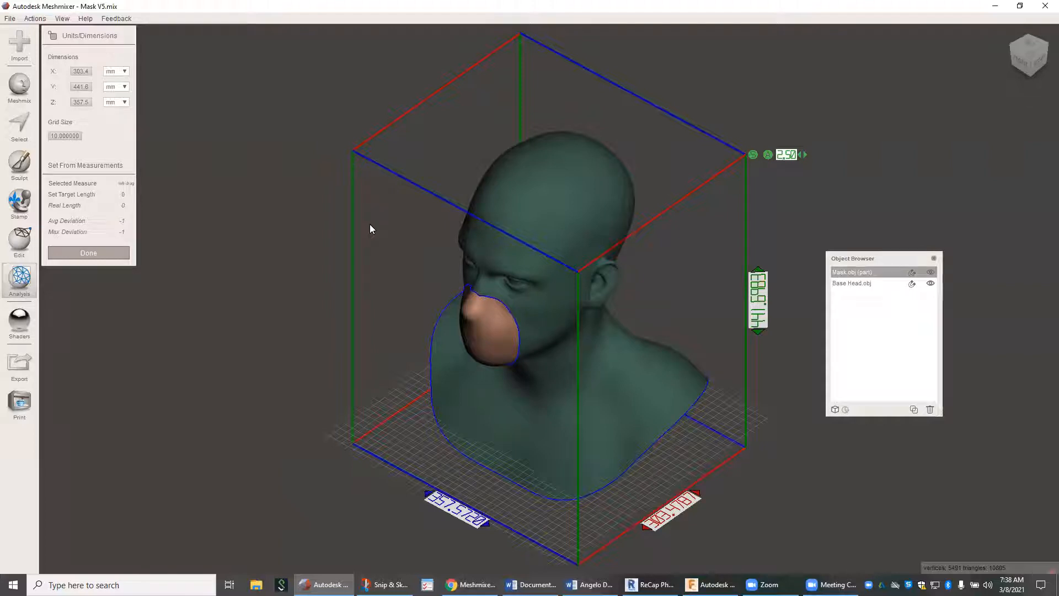
pyautogui.click(125, 72)
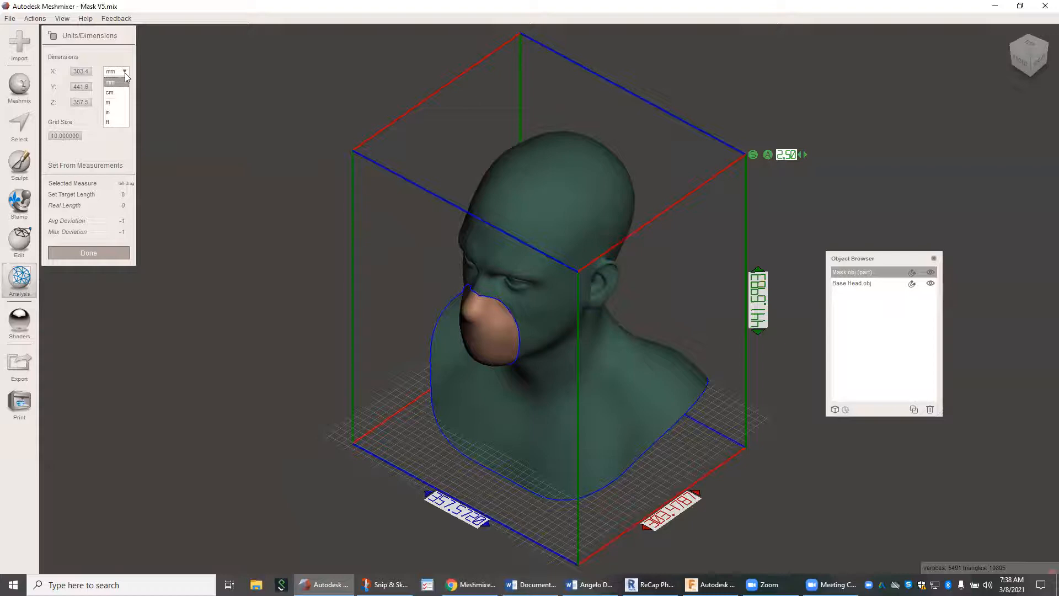
pyautogui.click(116, 112)
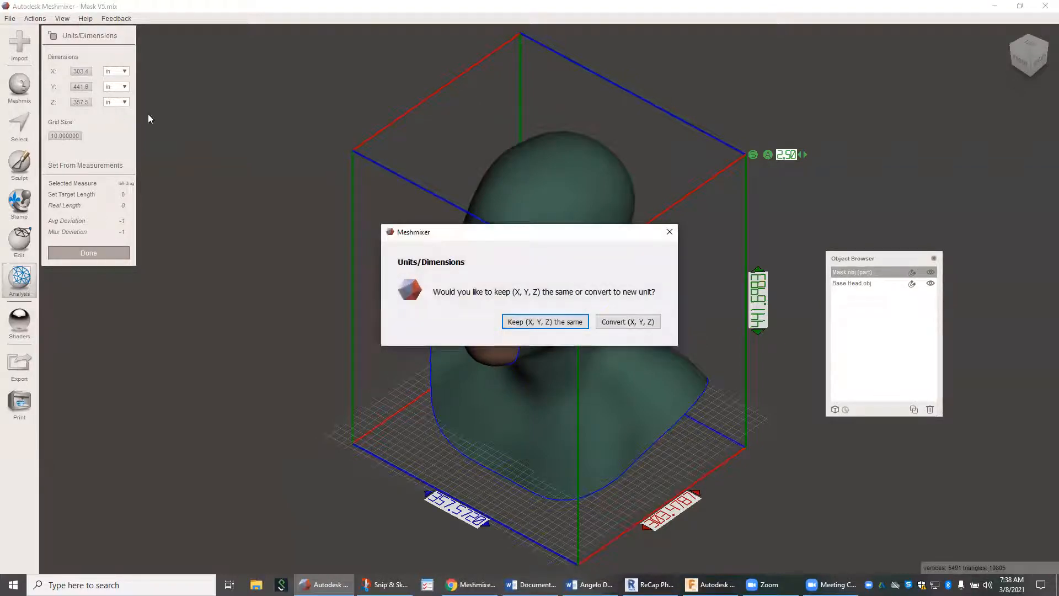
pyautogui.click(620, 323)
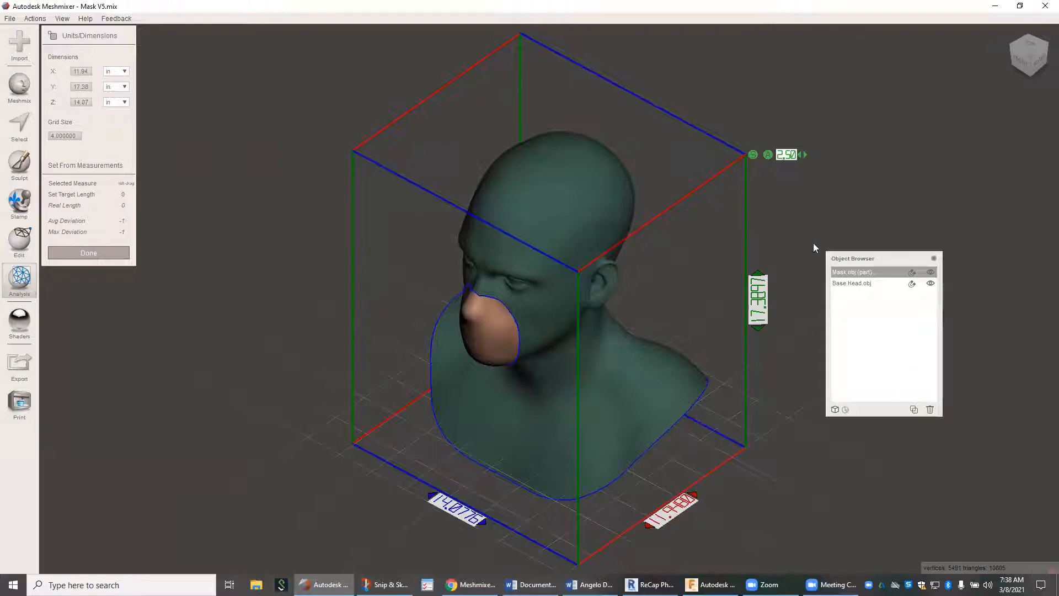
pyautogui.click(88, 253)
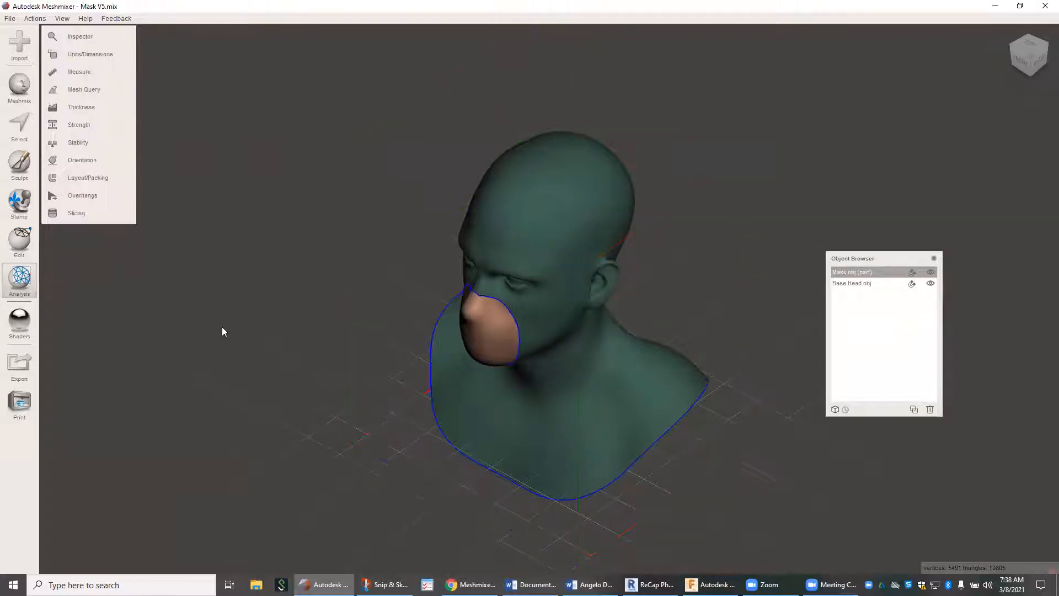
# Select the entire mask surface and offset it by a distance of 0.125 in
pyautogui.moveTo(264, 304); pyautogui.dragTo(399, 276, button='right')
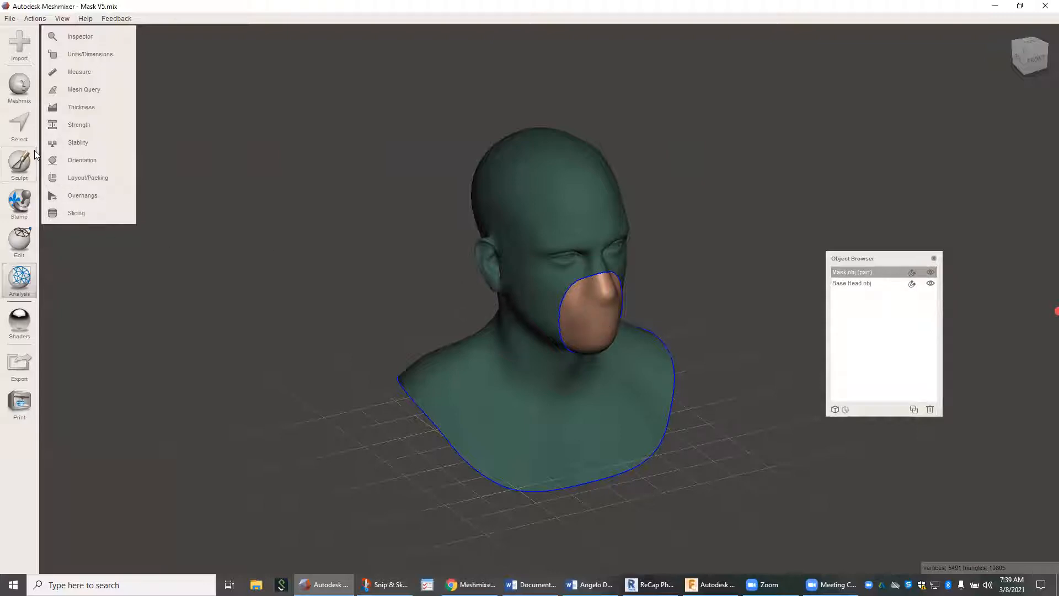
pyautogui.click(21, 127)
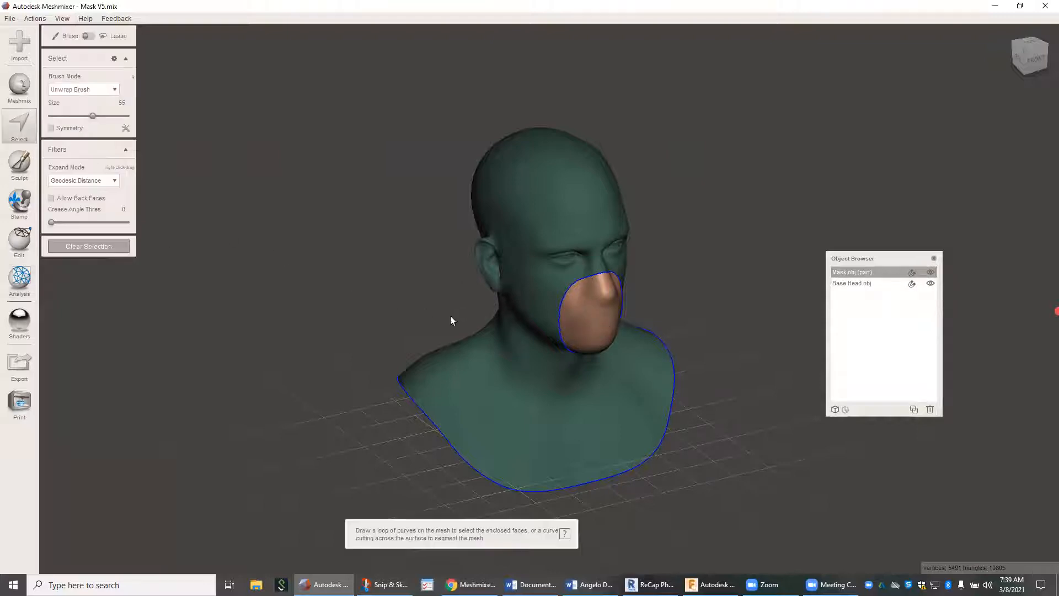
pyautogui.click(587, 312)
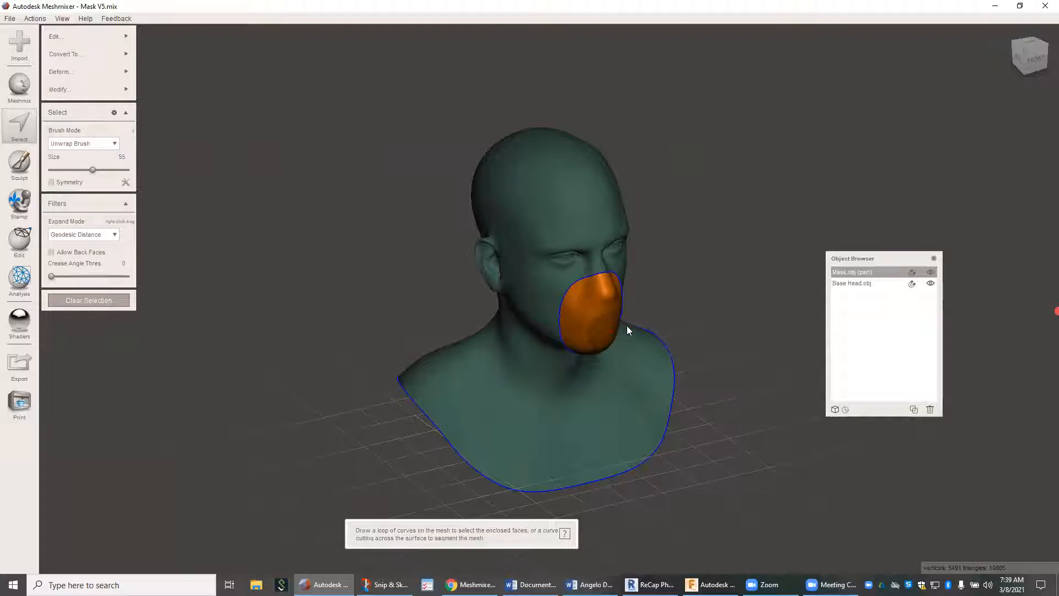
pyautogui.moveTo(76, 36)
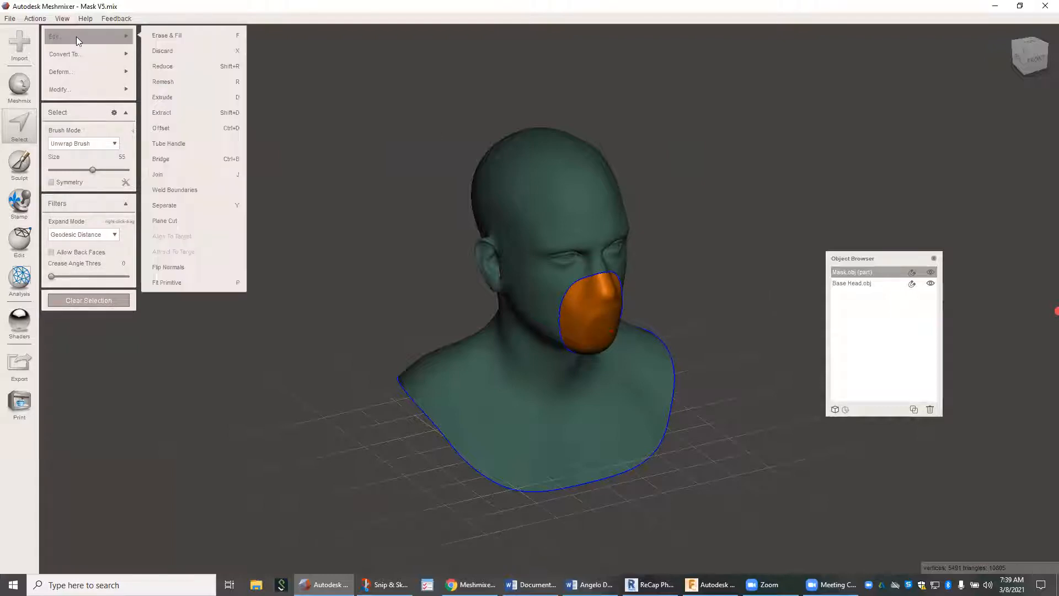
pyautogui.click(181, 127)
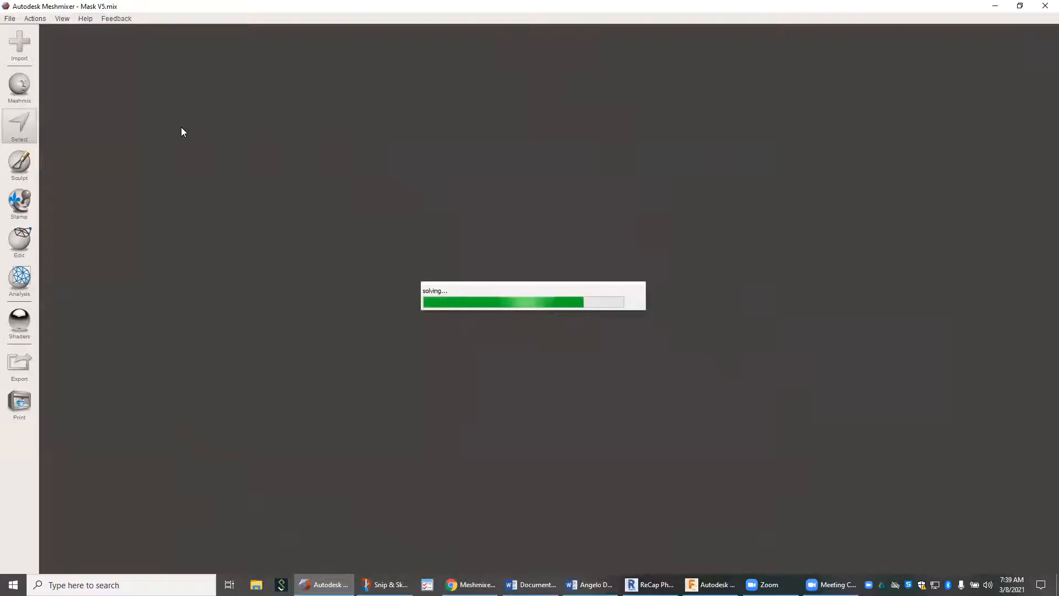
pyautogui.moveTo(112, 52); pyautogui.dragTo(103, 53)
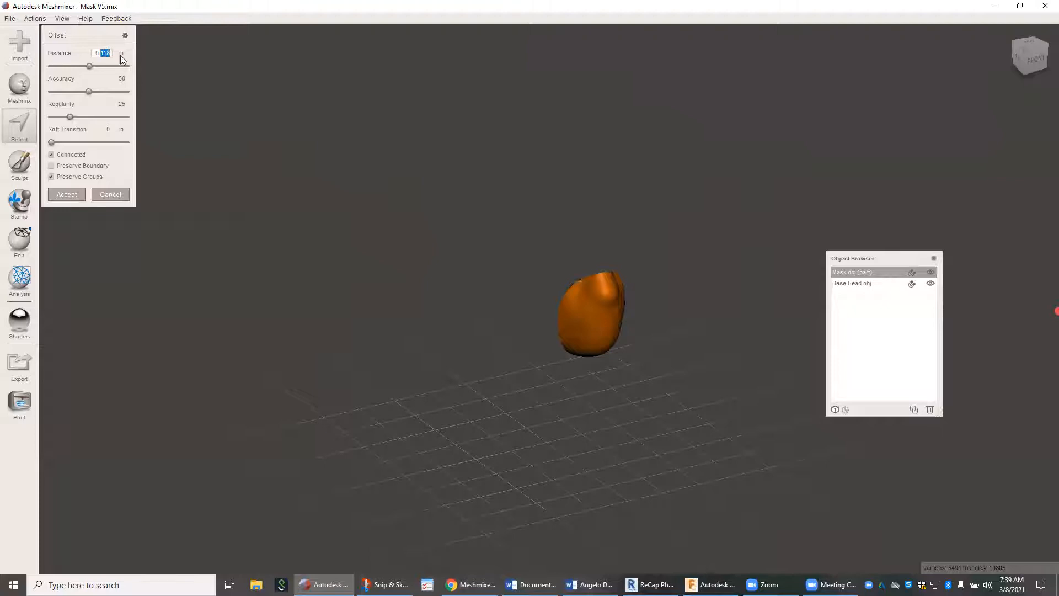
pyautogui.write('125')
pyautogui.moveTo(338, 229); pyautogui.dragTo(441, 278, button='right')
pyautogui.scroll(6, 642, 308)
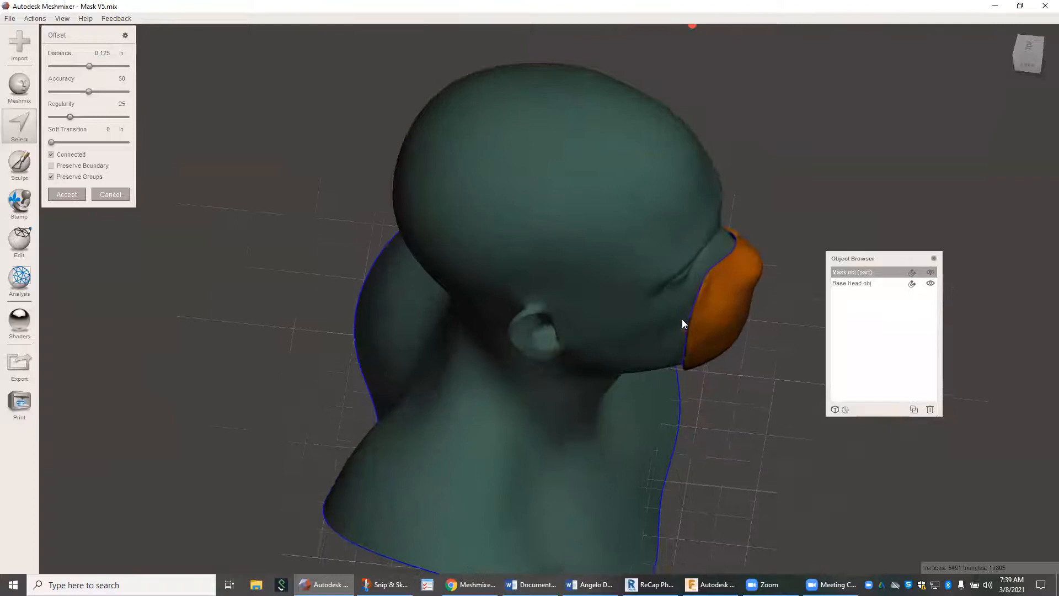
pyautogui.moveTo(707, 323); pyautogui.dragTo(572, 247, button='right')
pyautogui.click(76, 194)
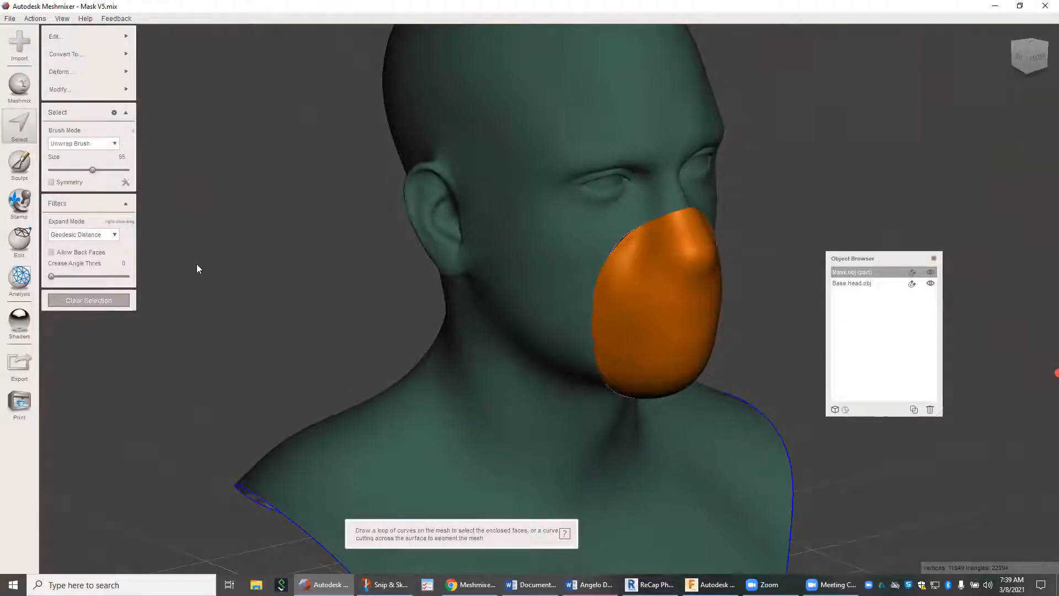
pyautogui.click(95, 300)
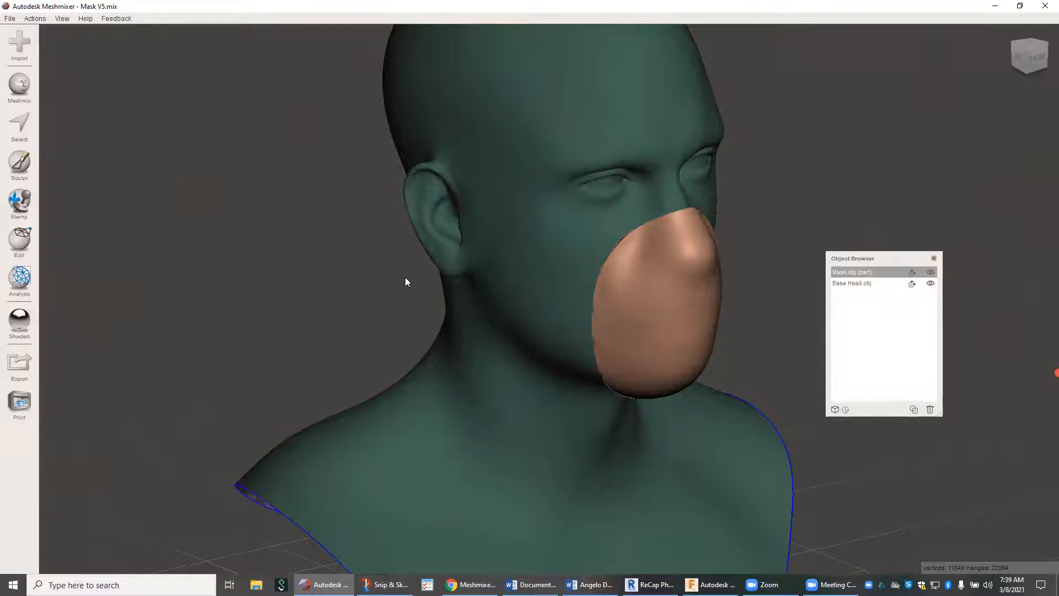
# Undo the mask offset and clear the selection
pyautogui.hotkey('ctrl', 'a')
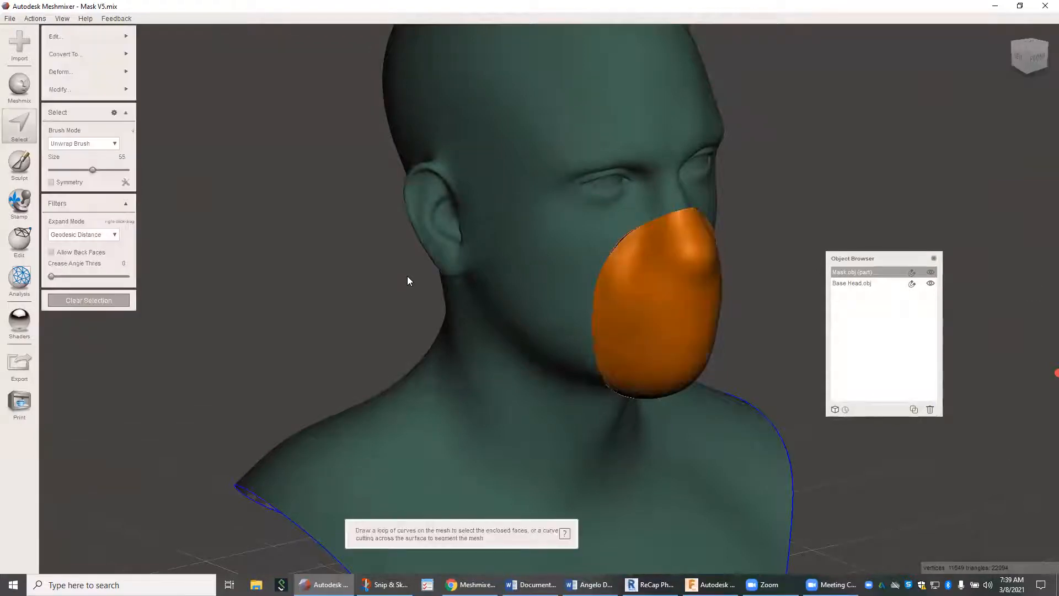
pyautogui.hotkey('ctrl', 'f')
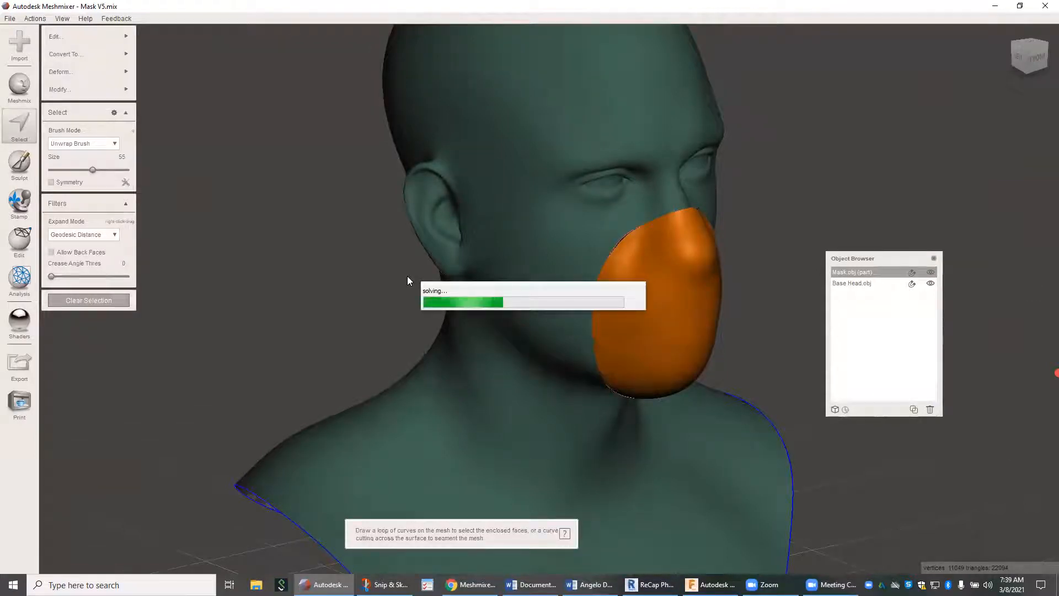
pyautogui.moveTo(454, 297); pyautogui.dragTo(576, 344, button='right')
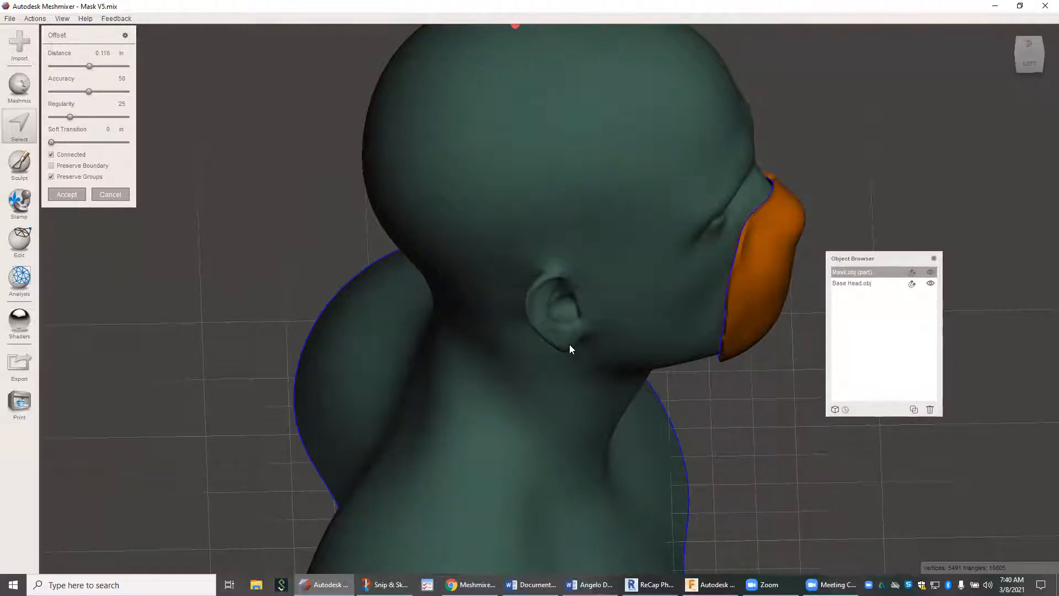
pyautogui.press('Return')
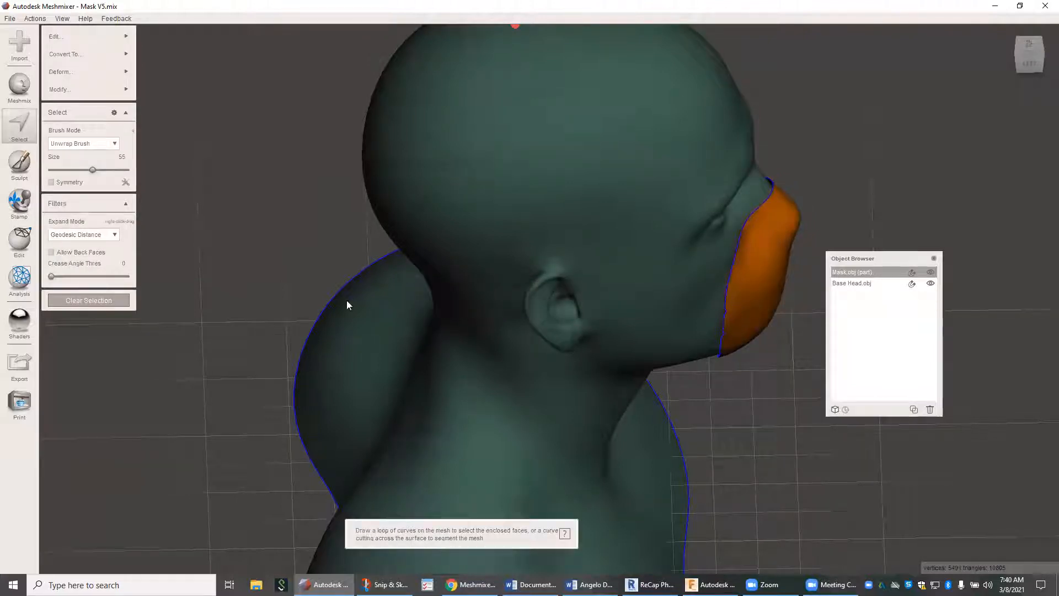
pyautogui.click(119, 303)
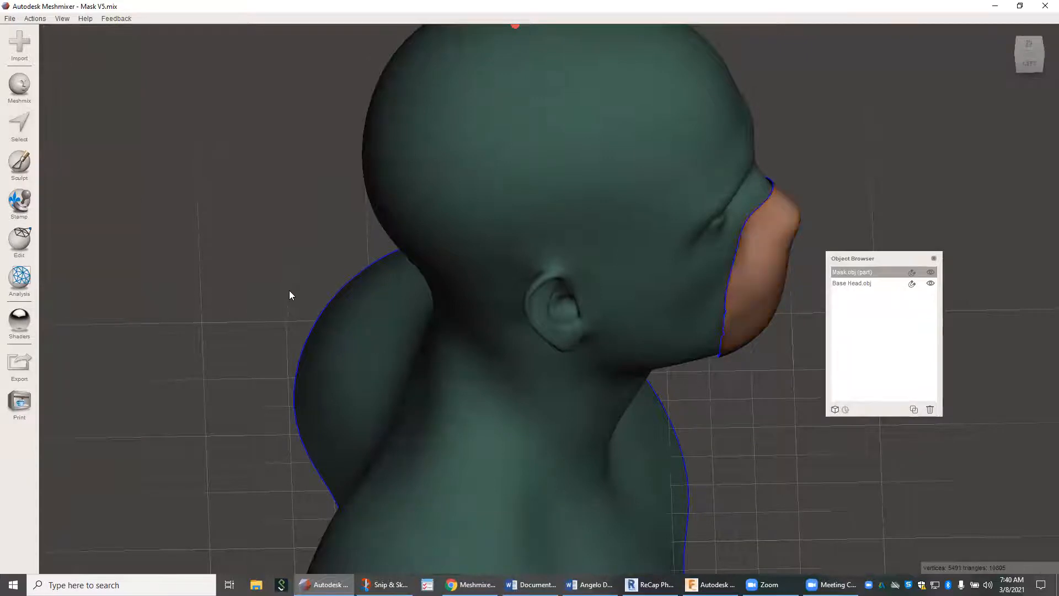
# Duplicate the mask object and rename the copy as Mask Cut
pyautogui.moveTo(290, 292); pyautogui.dragTo(184, 263, button='right')
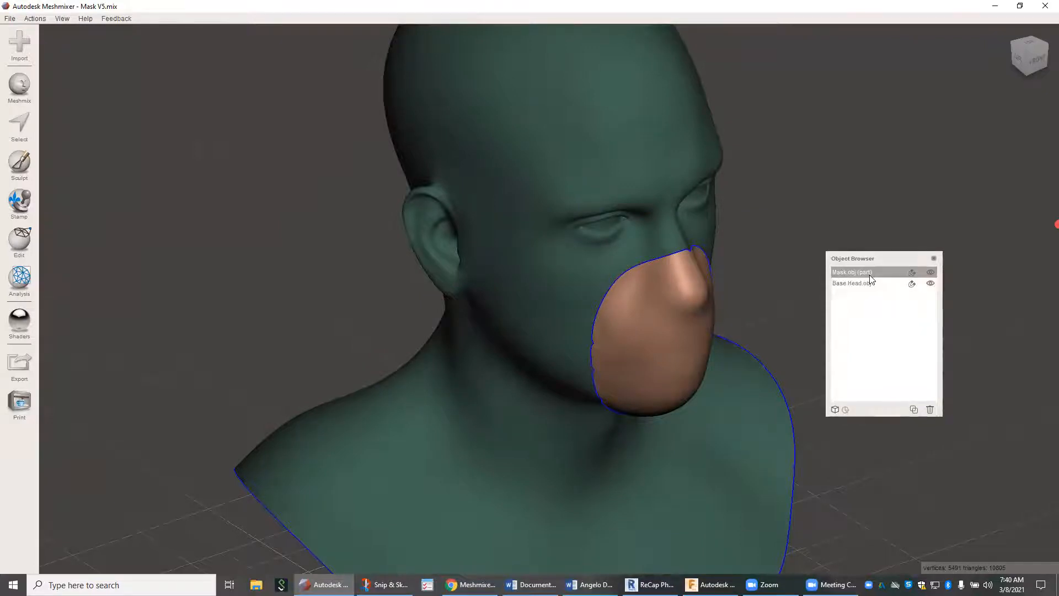
pyautogui.click(916, 409)
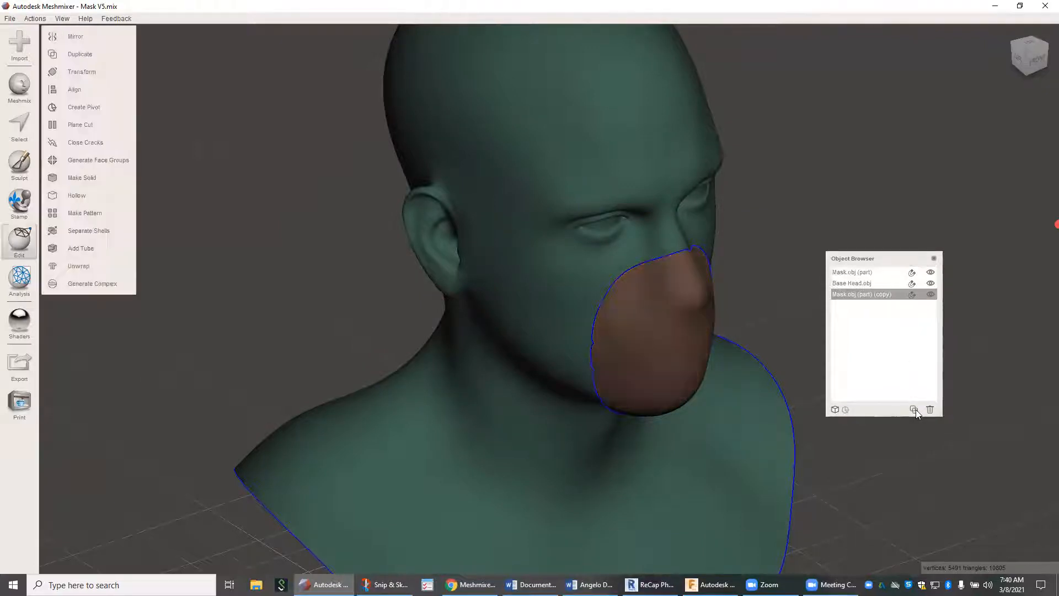
pyautogui.doubleClick(852, 295)
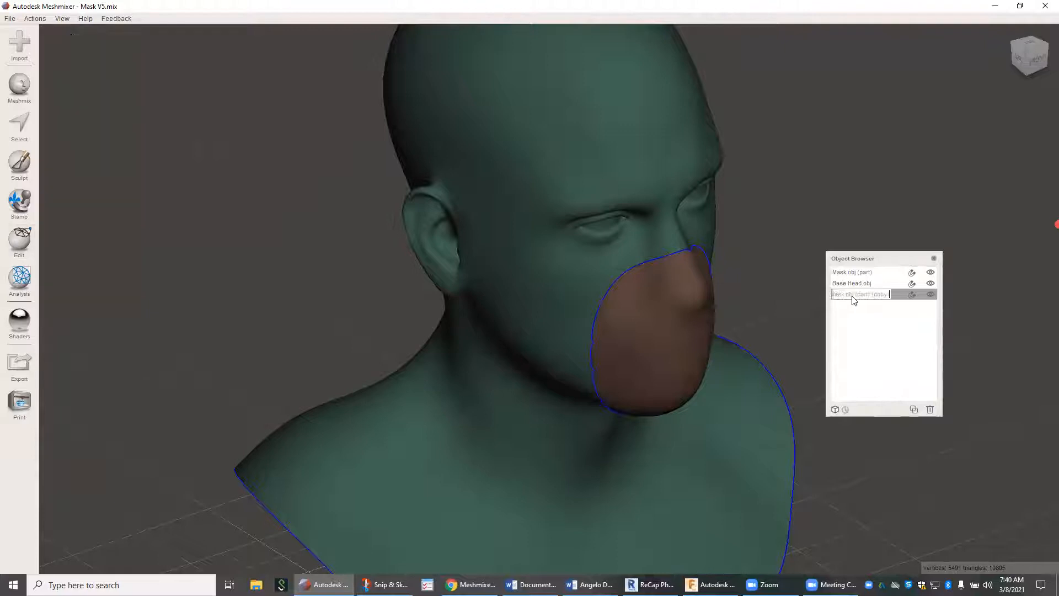
pyautogui.moveTo(889, 295); pyautogui.dragTo(846, 301)
pyautogui.write('Cu')
pyautogui.press('Return')
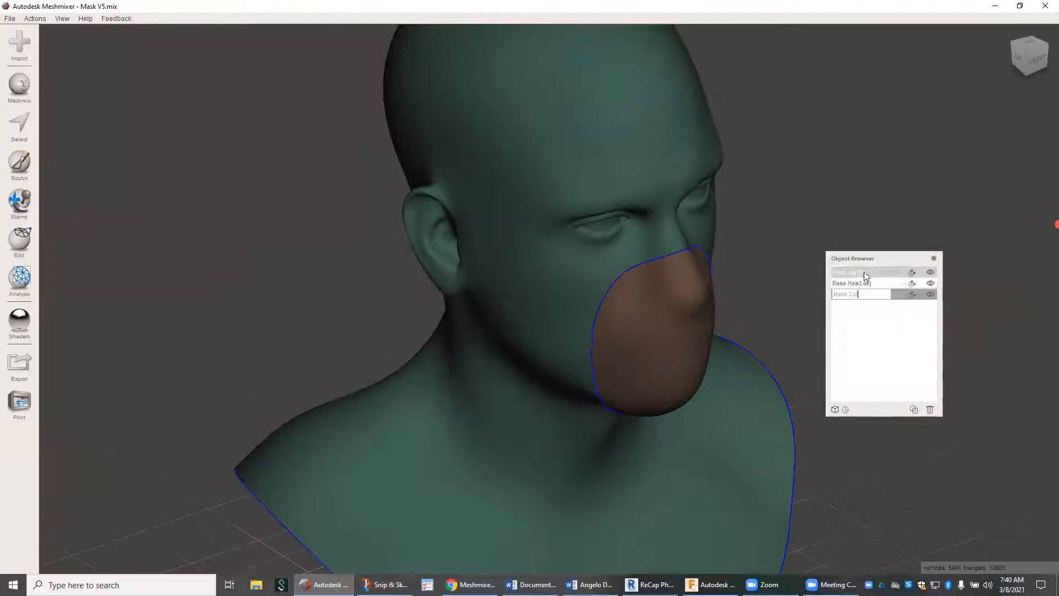
# Make the original mask the active object and hide the Mask Cut copy
pyautogui.click(864, 271)
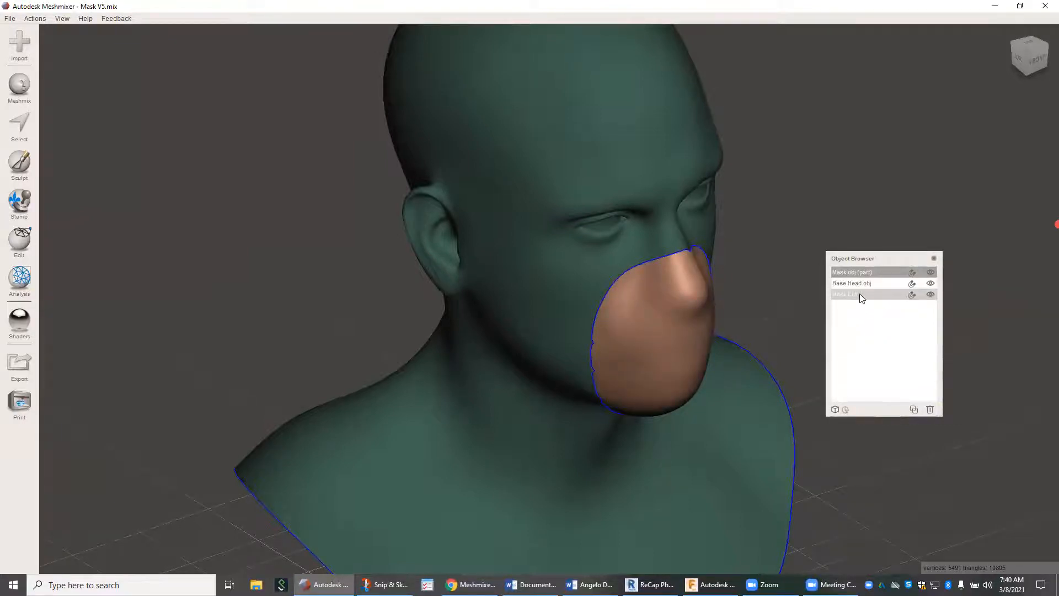
pyautogui.click(930, 295)
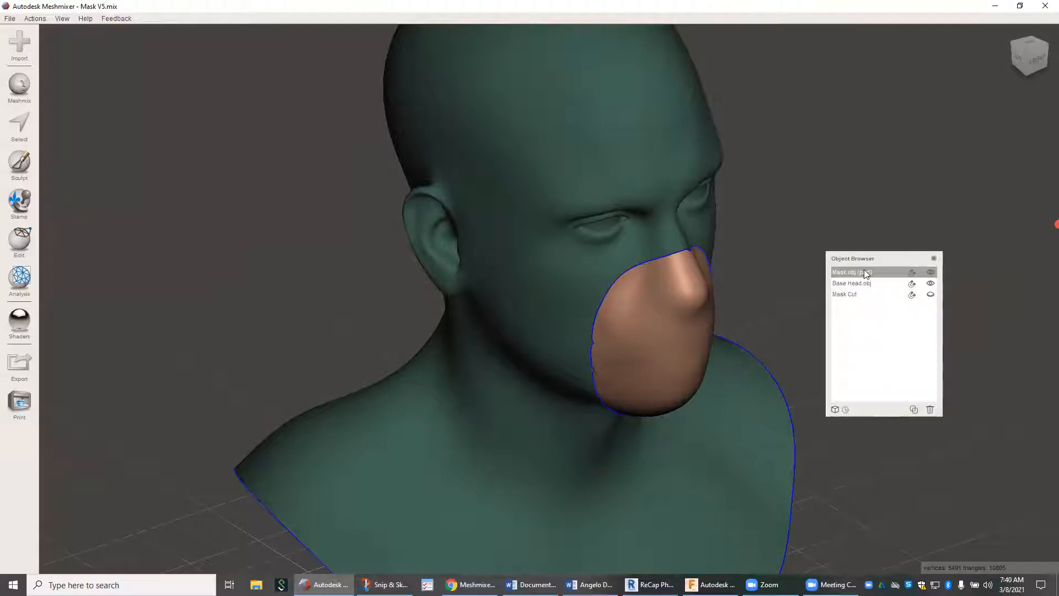
# Select the whole surface of the original mask and apply a connected Offset of 0.125 in
pyautogui.moveTo(476, 308); pyautogui.dragTo(372, 272, button='right')
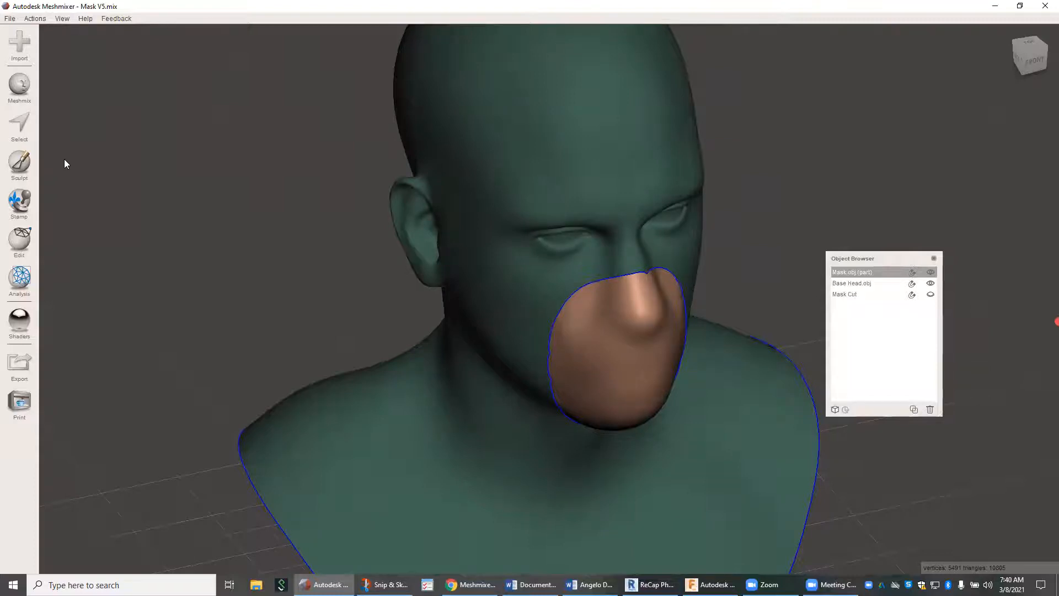
pyautogui.moveTo(72, 168); pyautogui.dragTo(92, 159, button='right')
pyautogui.click(19, 124)
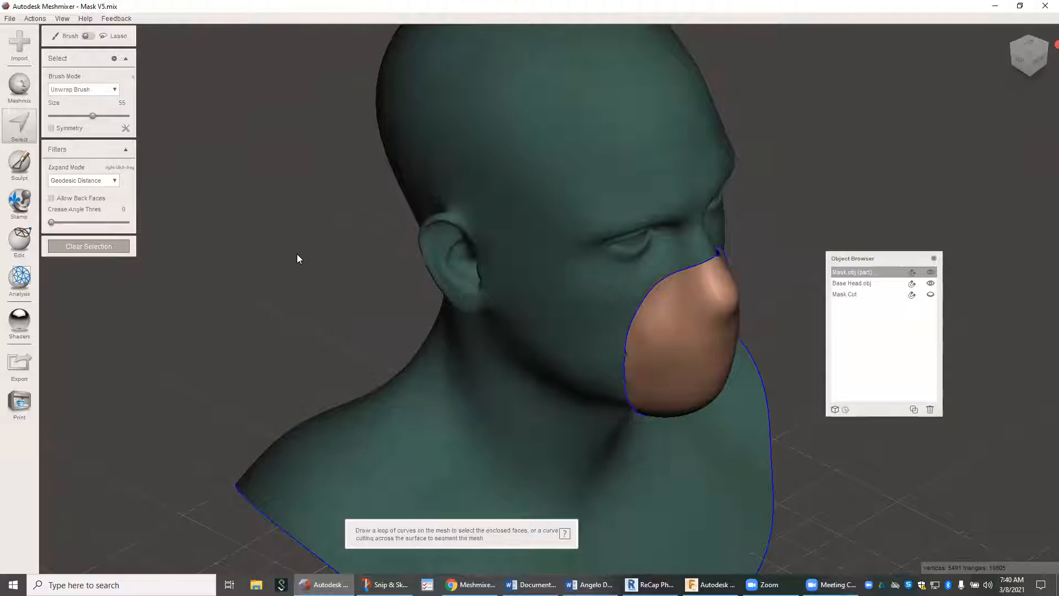
pyautogui.hotkey('ctrl', 'a')
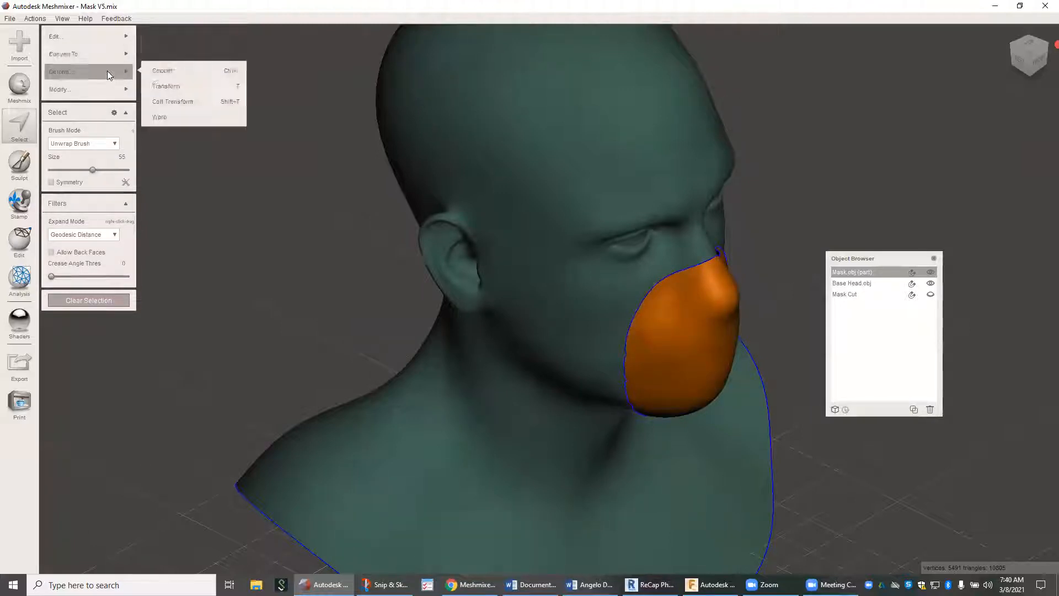
pyautogui.moveTo(107, 36)
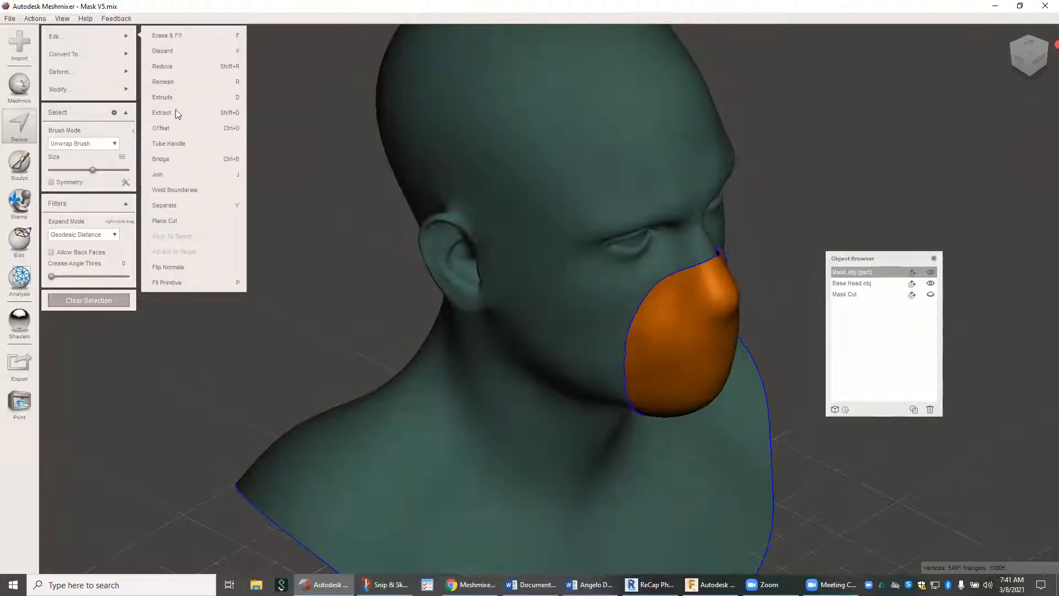
pyautogui.click(178, 128)
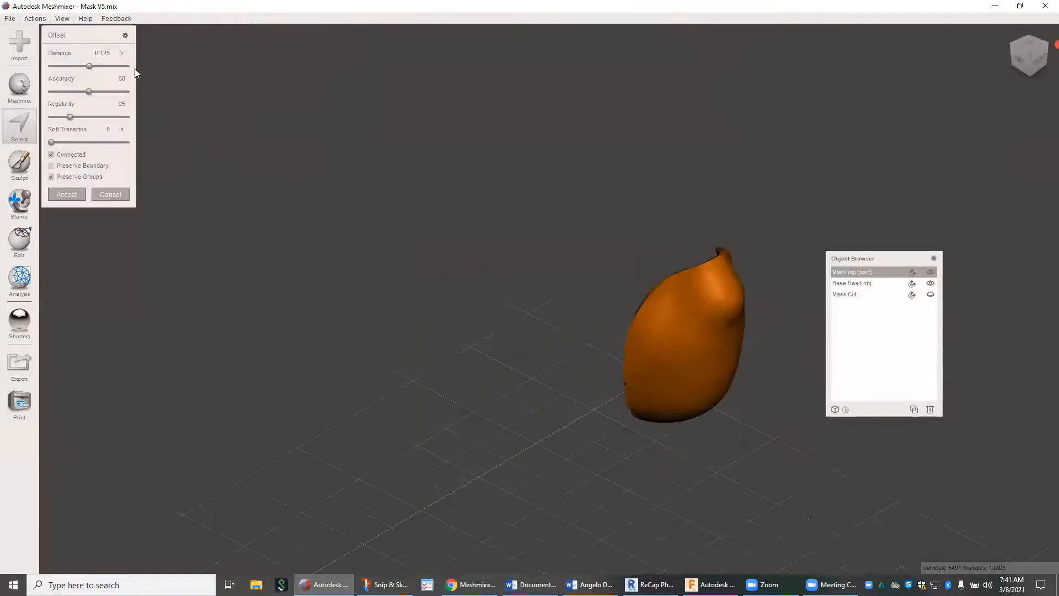
pyautogui.click(83, 194)
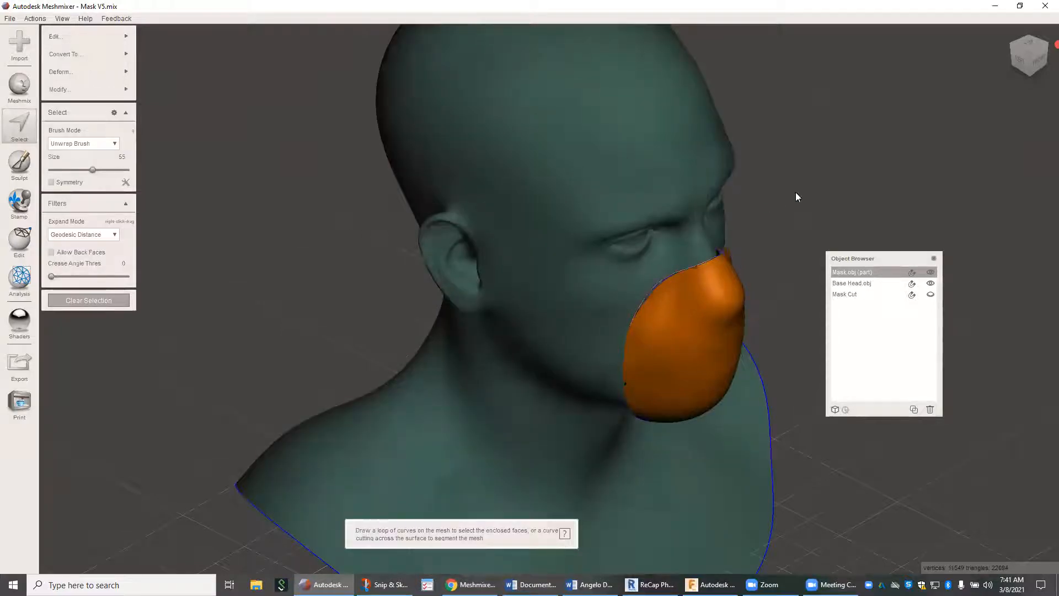
# Clear the mask selection, hide the base head, and inspect the inside and edge of the thickened mask
pyautogui.moveTo(820, 185); pyautogui.dragTo(735, 201)
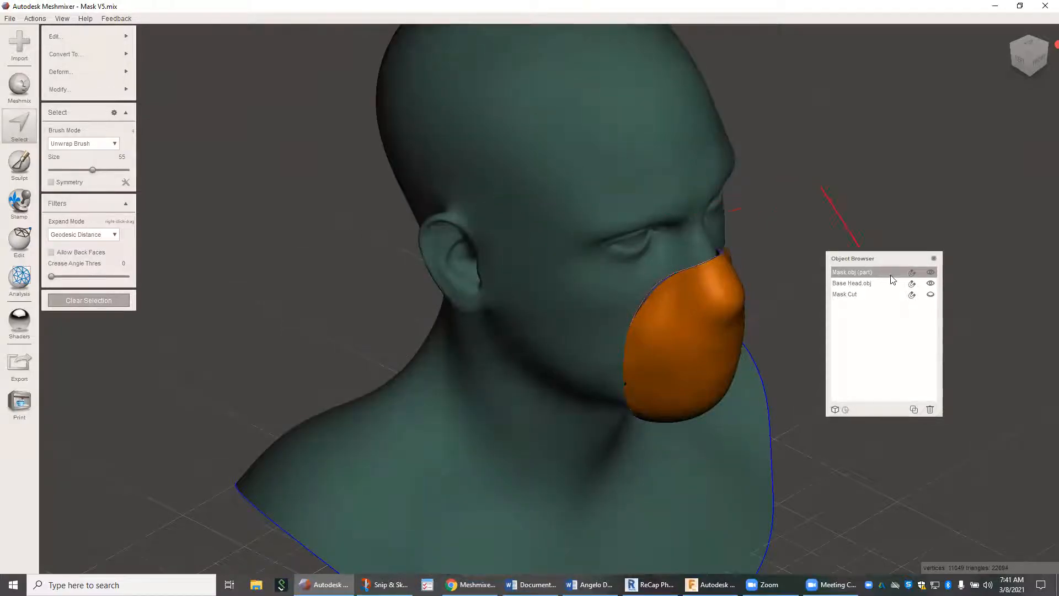
pyautogui.click(931, 285)
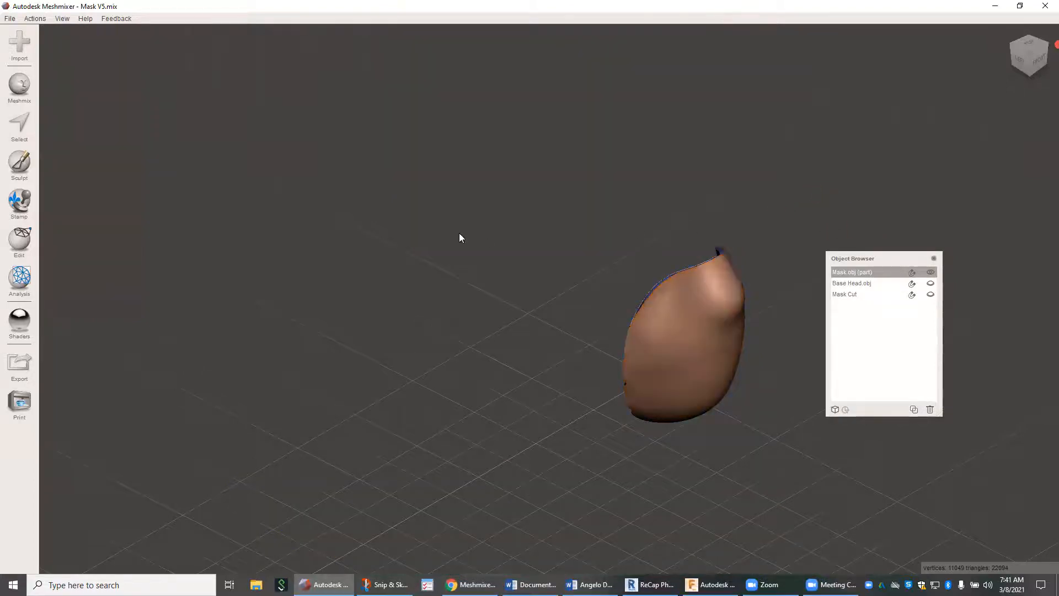
pyautogui.moveTo(461, 240); pyautogui.dragTo(640, 251, button='right')
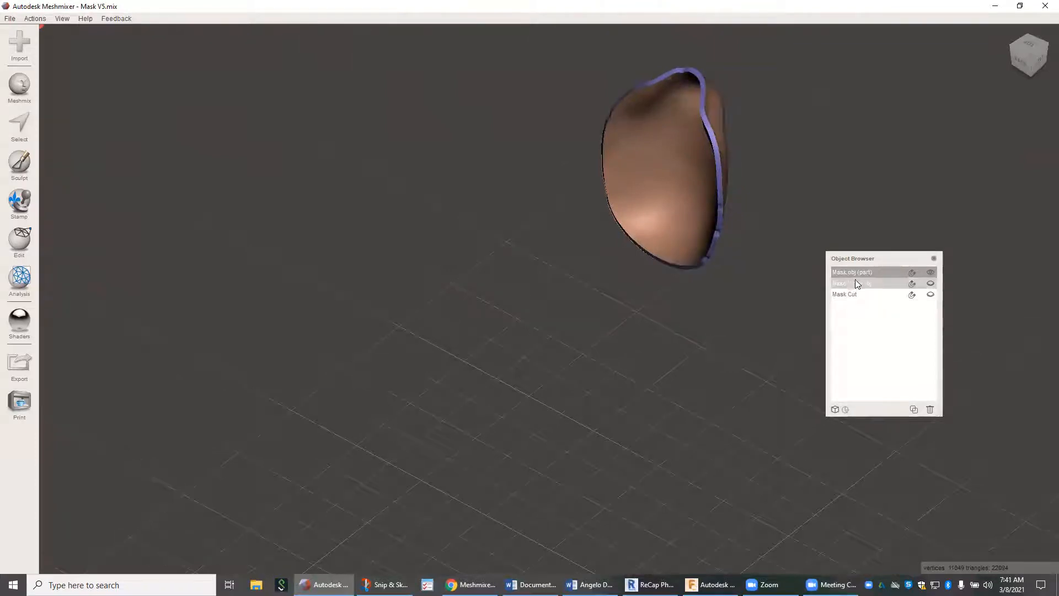
pyautogui.moveTo(780, 247); pyautogui.dragTo(539, 220, button='right')
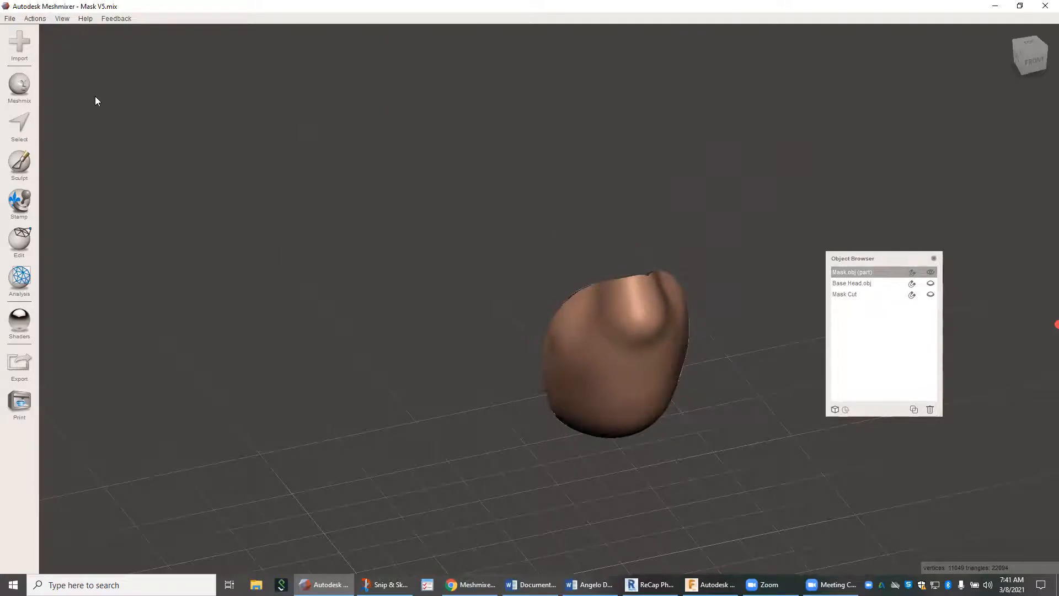
pyautogui.scroll(1, 358, 243)
pyautogui.scroll(-3, 357, 244)
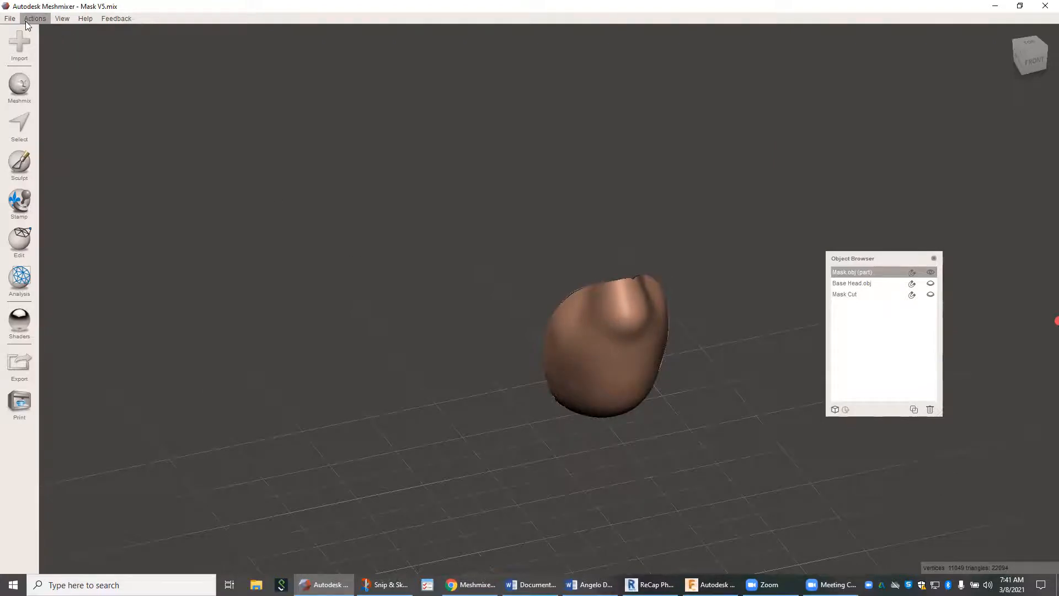
# Import Filter Frame v1.obj from the Mask Project folder by appending it to the scene, declining the automatic position shift
pyautogui.click(24, 46)
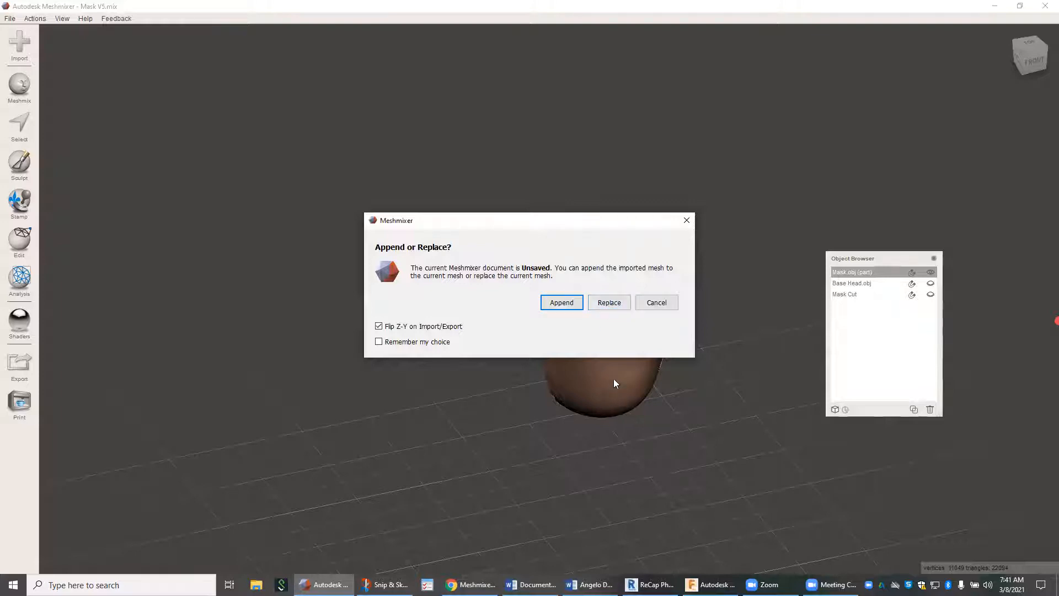
pyautogui.click(568, 303)
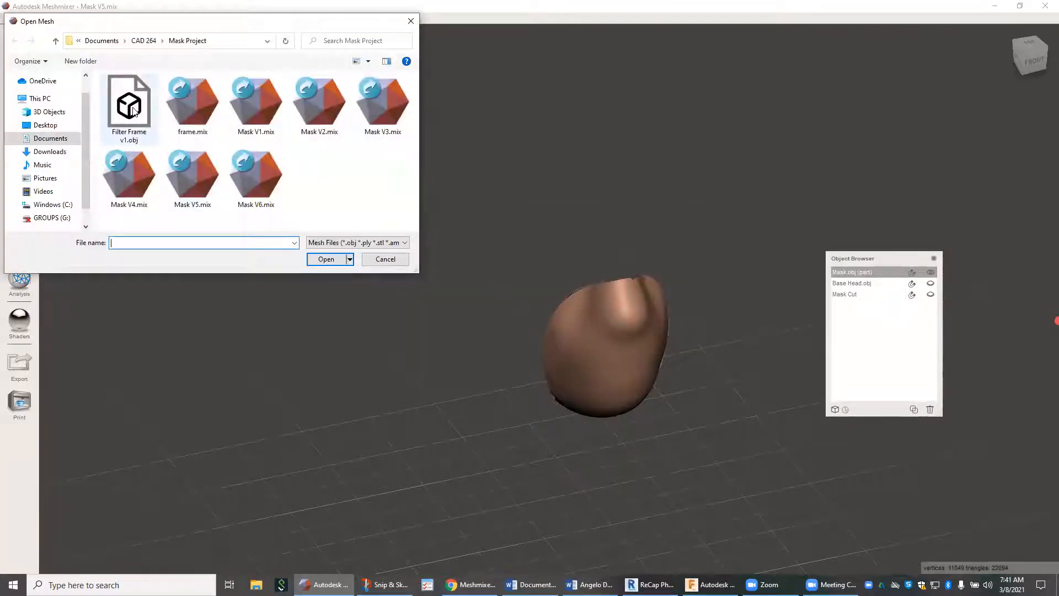
pyautogui.click(132, 110)
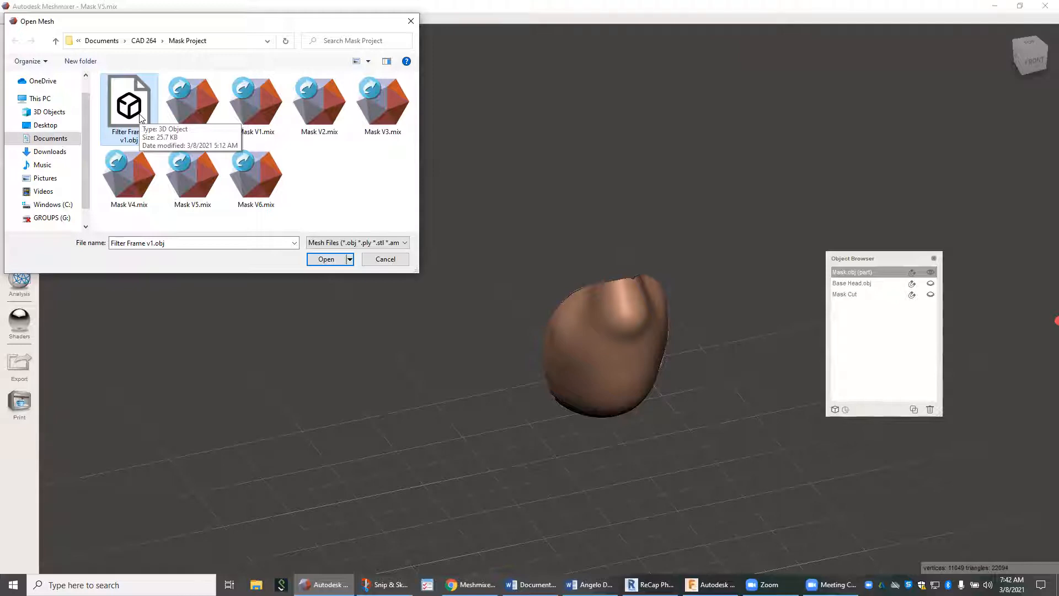
pyautogui.click(312, 262)
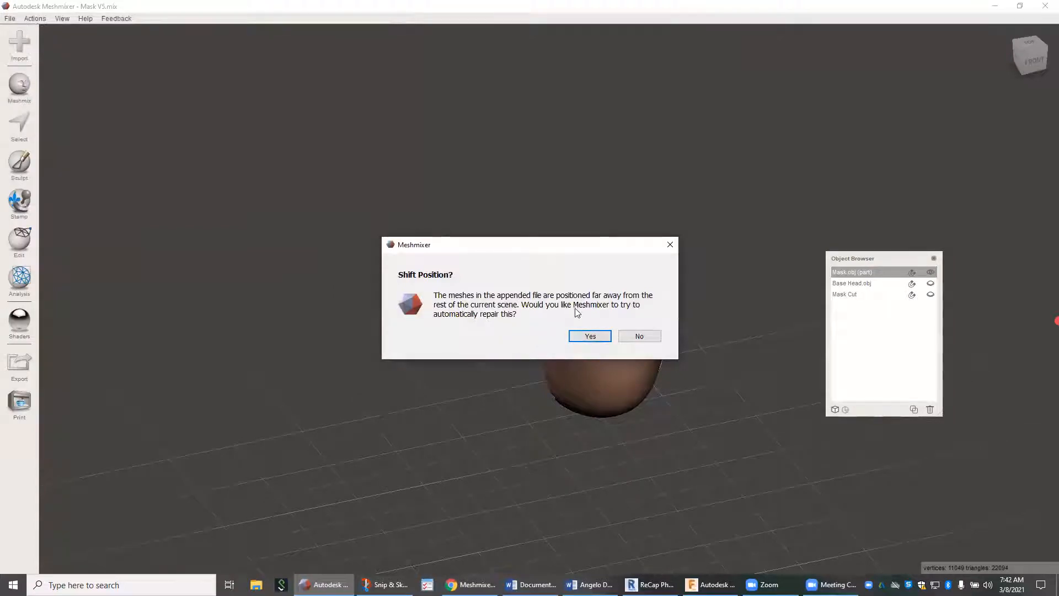
pyautogui.click(639, 337)
pyautogui.scroll(-6, 503, 296)
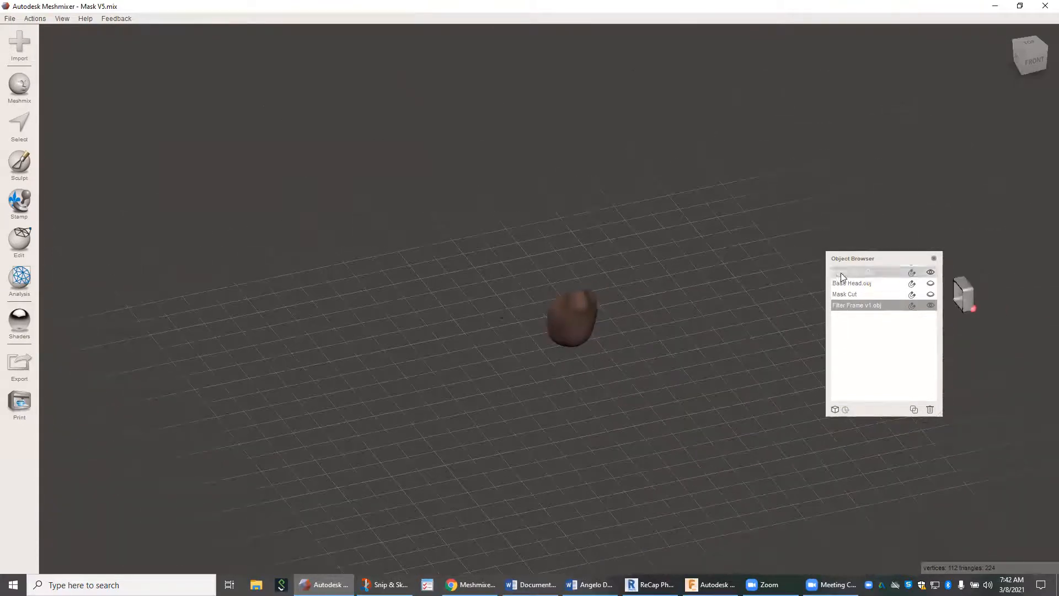
# Transform the filter frame, moving it along Z to -22 in to bring it near the mask
pyautogui.moveTo(859, 256); pyautogui.dragTo(799, 37)
pyautogui.moveTo(879, 305); pyautogui.dragTo(774, 293, button='right')
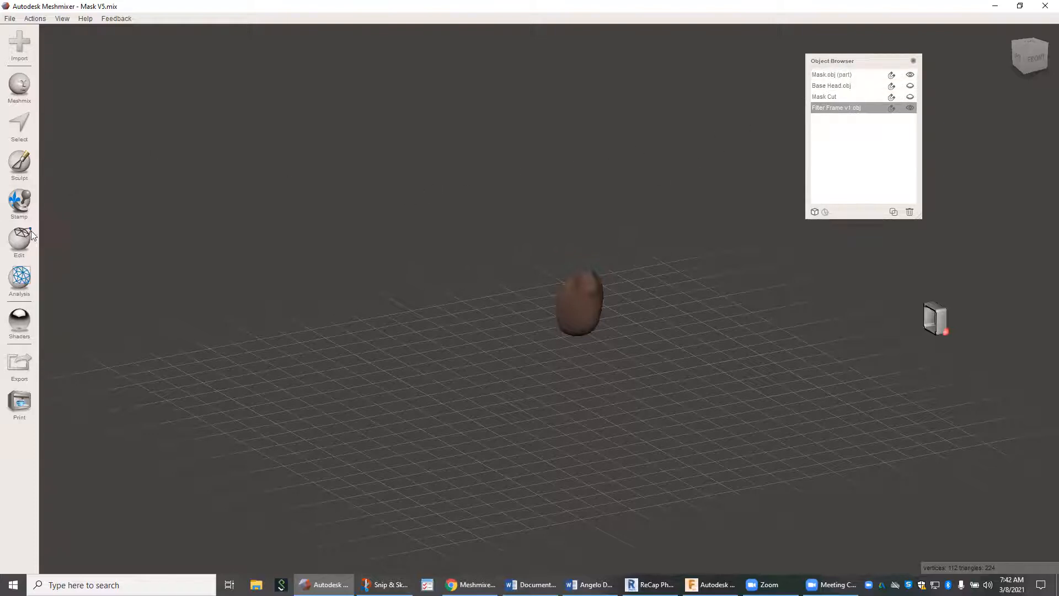
pyautogui.moveTo(19, 246)
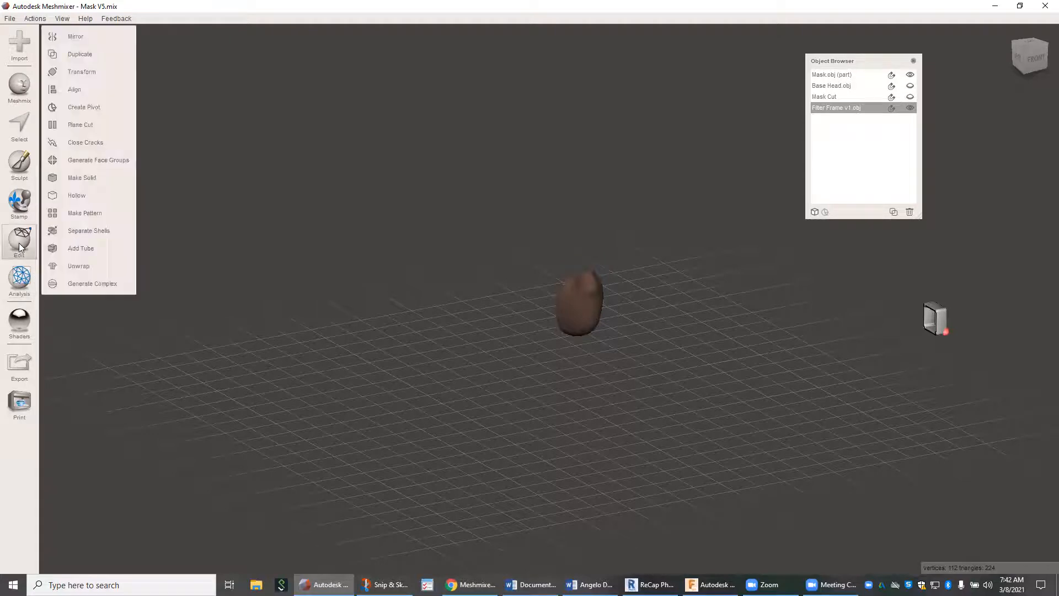
pyautogui.click(97, 71)
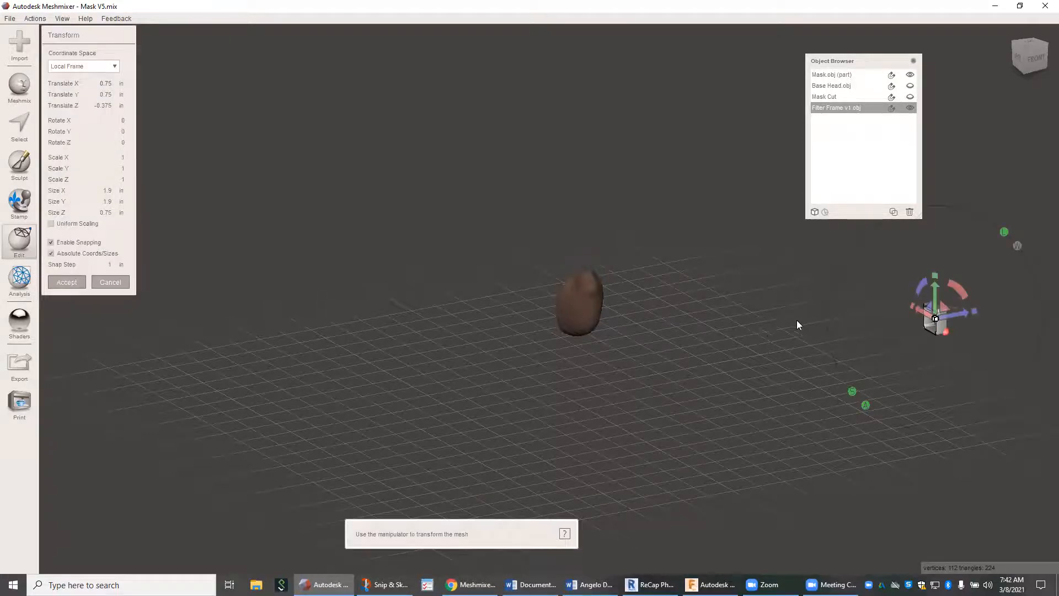
pyautogui.moveTo(961, 314); pyautogui.dragTo(682, 372)
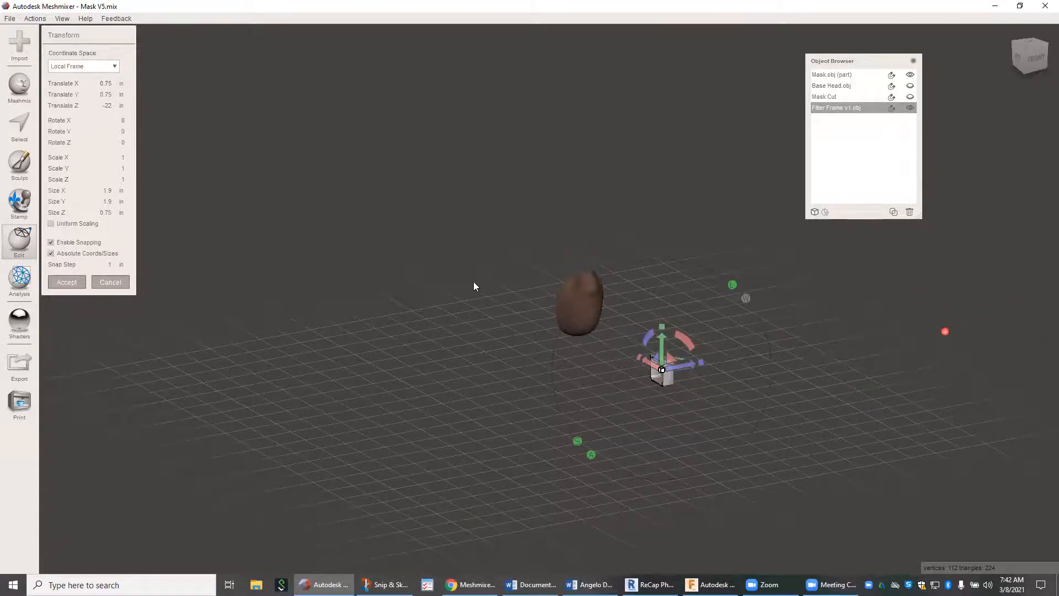
# Turn off snapping for the transform and nudge the filter frame along Z to about -22.13 in
pyautogui.moveTo(472, 282); pyautogui.dragTo(498, 323, button='right')
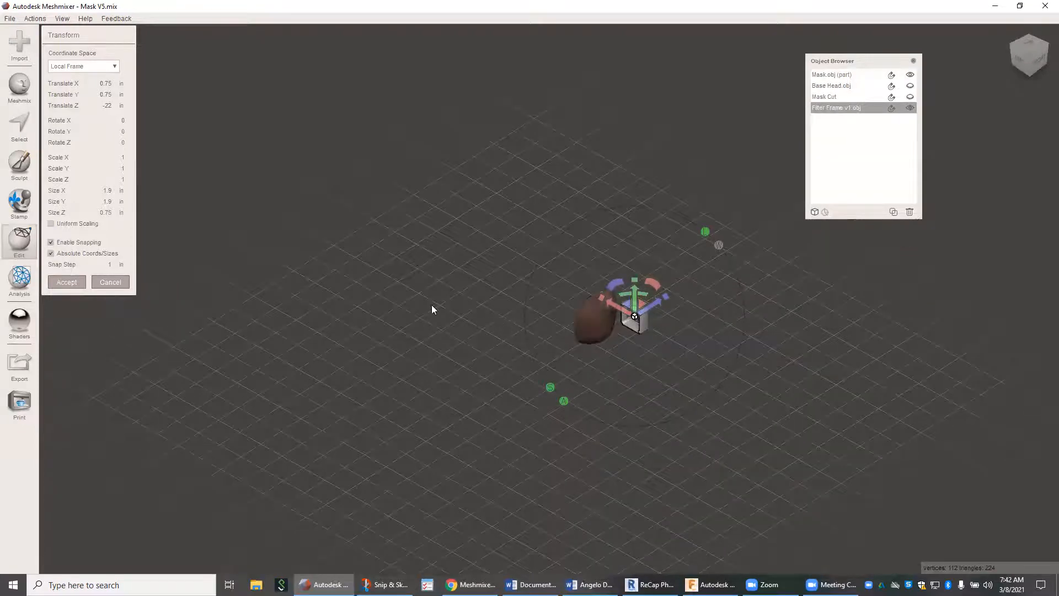
pyautogui.click(51, 242)
pyautogui.moveTo(650, 306); pyautogui.dragTo(685, 296)
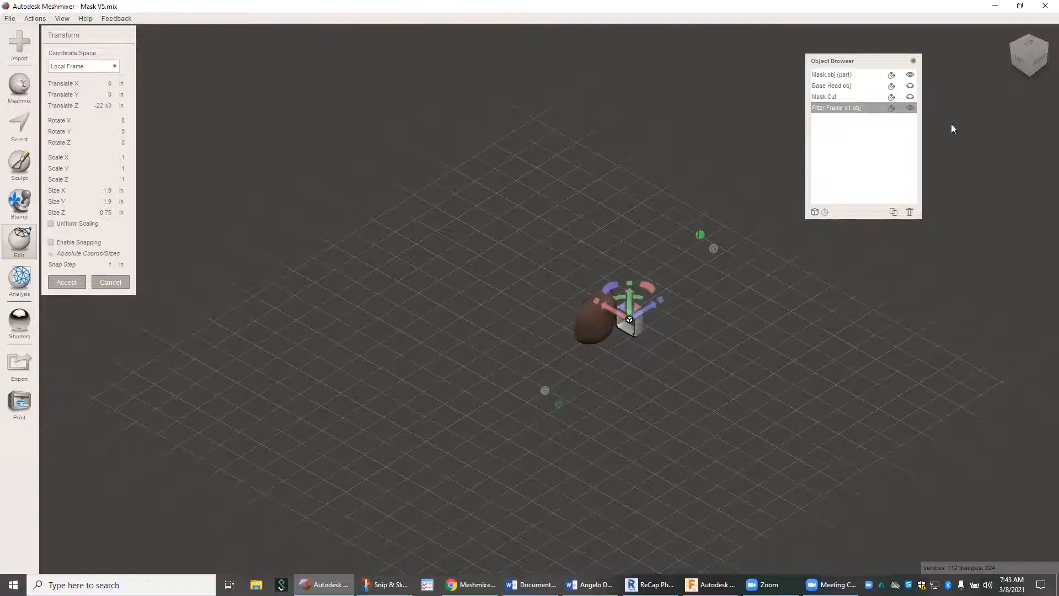
# Rotate the filter frame in the top view and set its Y rotation to exactly -90 degrees
pyautogui.click(1030, 42)
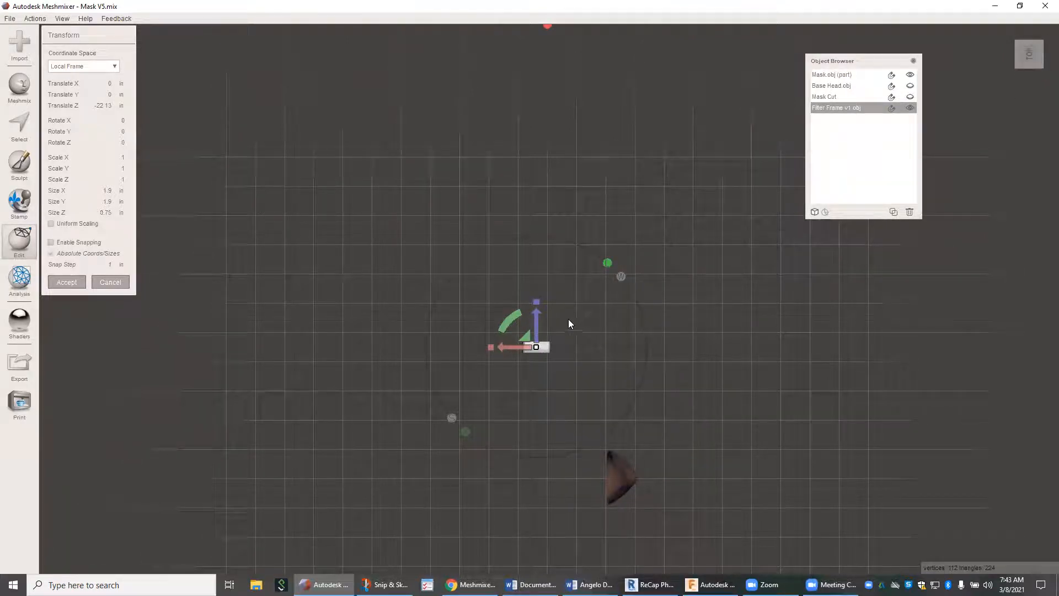
pyautogui.moveTo(516, 318); pyautogui.dragTo(570, 316)
pyautogui.moveTo(580, 329); pyautogui.dragTo(575, 317)
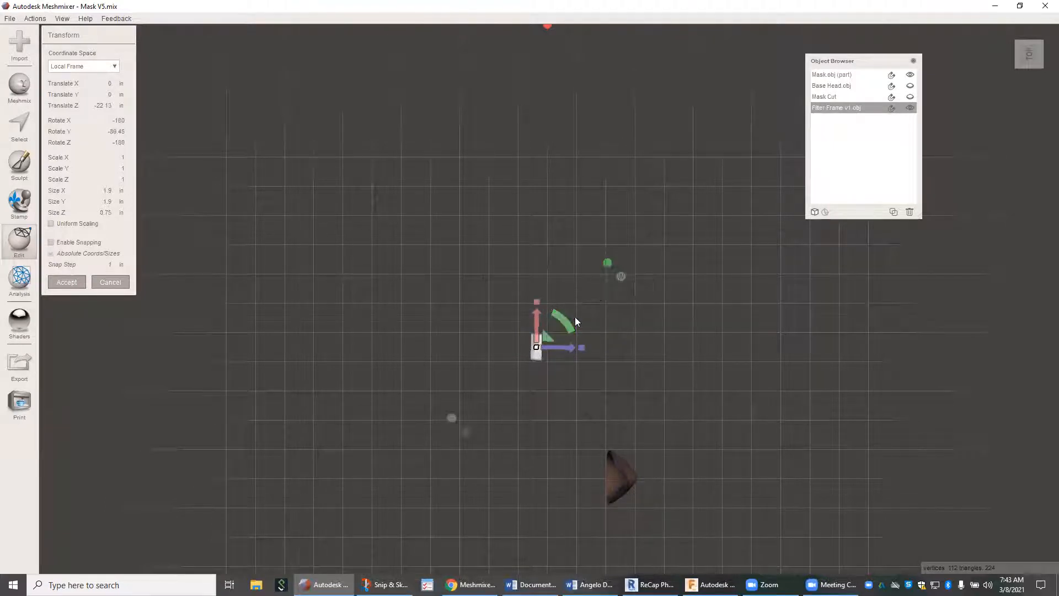
pyautogui.moveTo(121, 133); pyautogui.dragTo(109, 132)
pyautogui.write('90')
pyautogui.press('Return')
pyautogui.click(411, 273)
# Move the filter frame in the top view in front of the mask, to about X -6.726 in and Z -31.15 in
pyautogui.moveTo(413, 273); pyautogui.dragTo(390, 142, button='right')
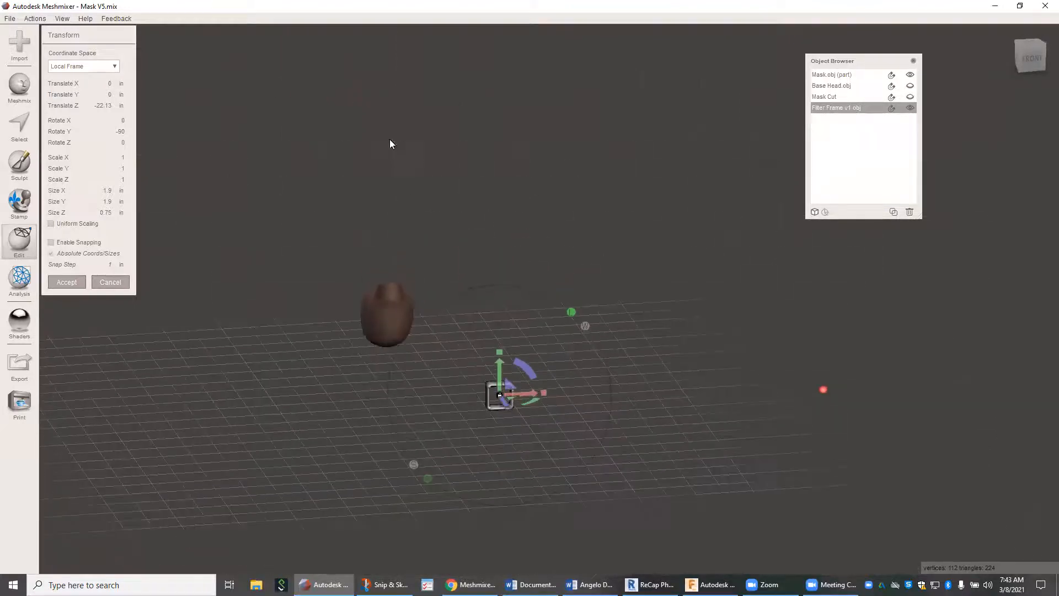
pyautogui.moveTo(583, 236); pyautogui.dragTo(714, 344, button='right')
pyautogui.click(1025, 51)
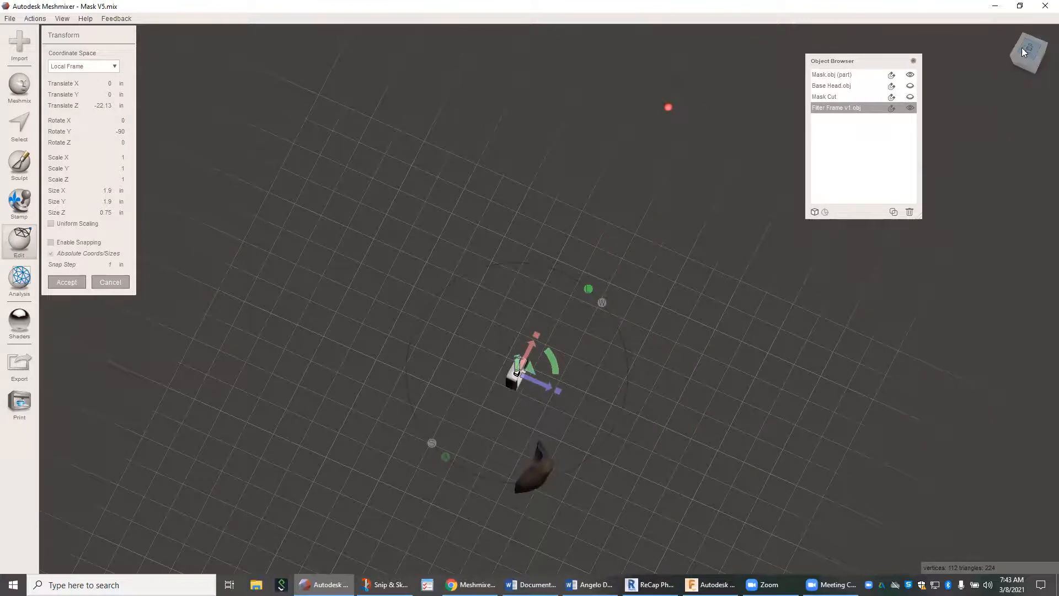
pyautogui.moveTo(571, 349); pyautogui.dragTo(658, 362)
pyautogui.moveTo(629, 316); pyautogui.dragTo(651, 450)
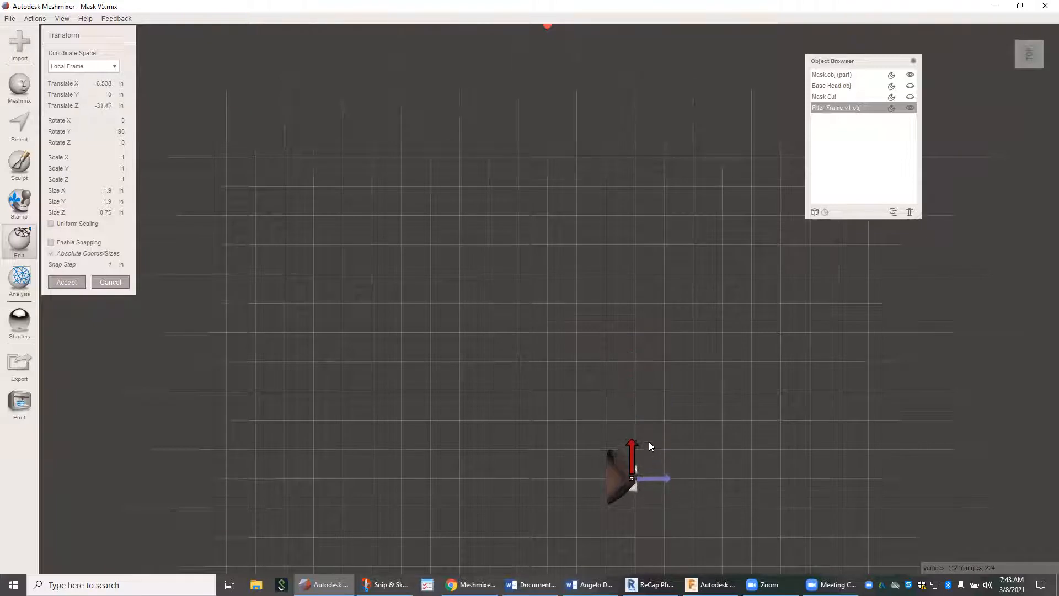
pyautogui.moveTo(665, 477); pyautogui.dragTo(666, 477)
# In the left view, raise the filter frame to about Y 7.25 in and tilt it about 9.93 degrees to follow the mask front
pyautogui.moveTo(837, 324); pyautogui.dragTo(828, 271, button='right')
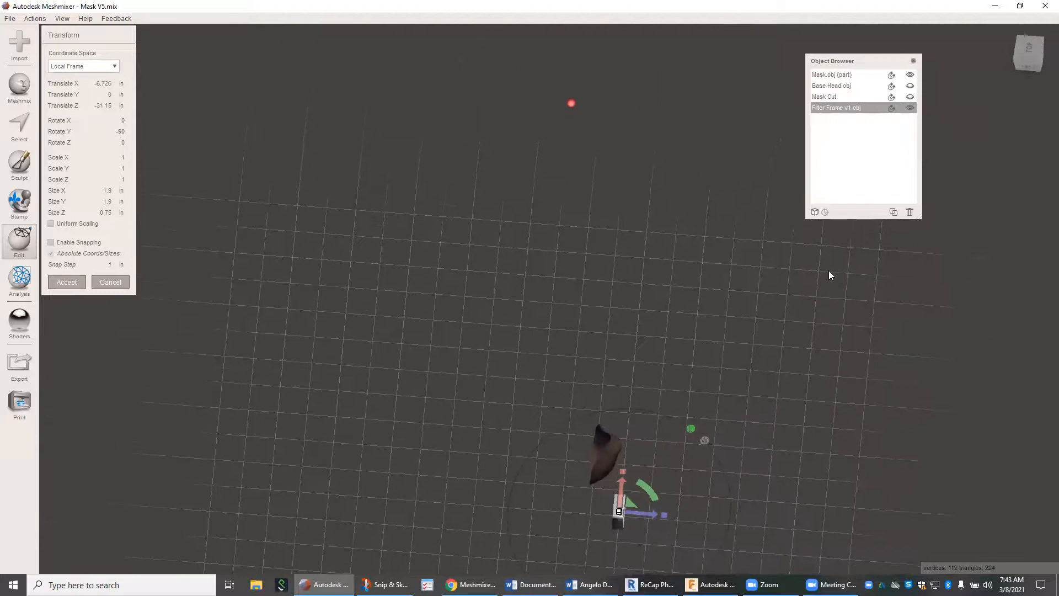
pyautogui.click(1029, 66)
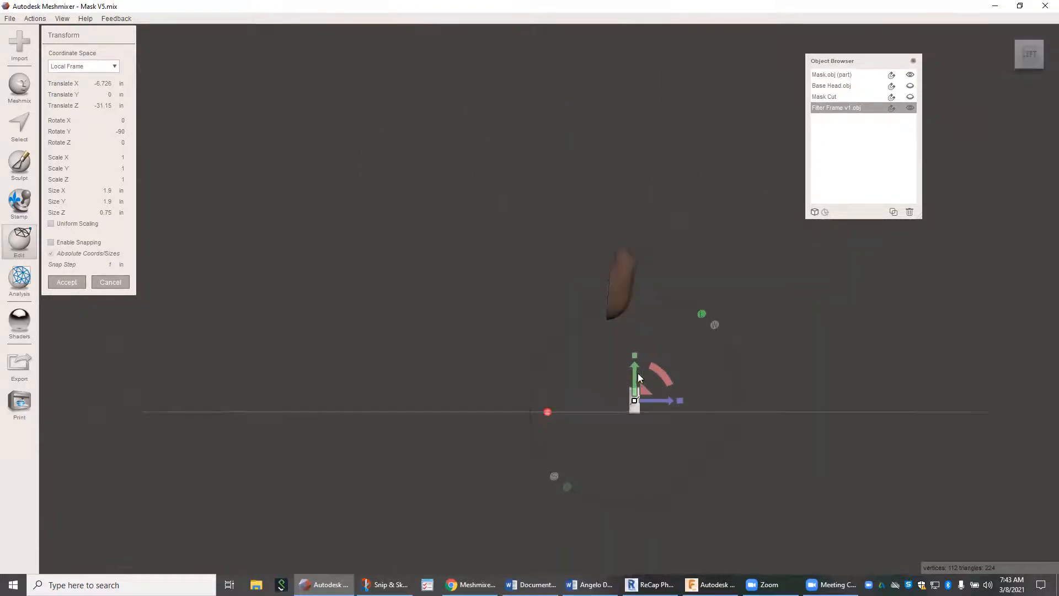
pyautogui.moveTo(635, 369); pyautogui.dragTo(660, 269)
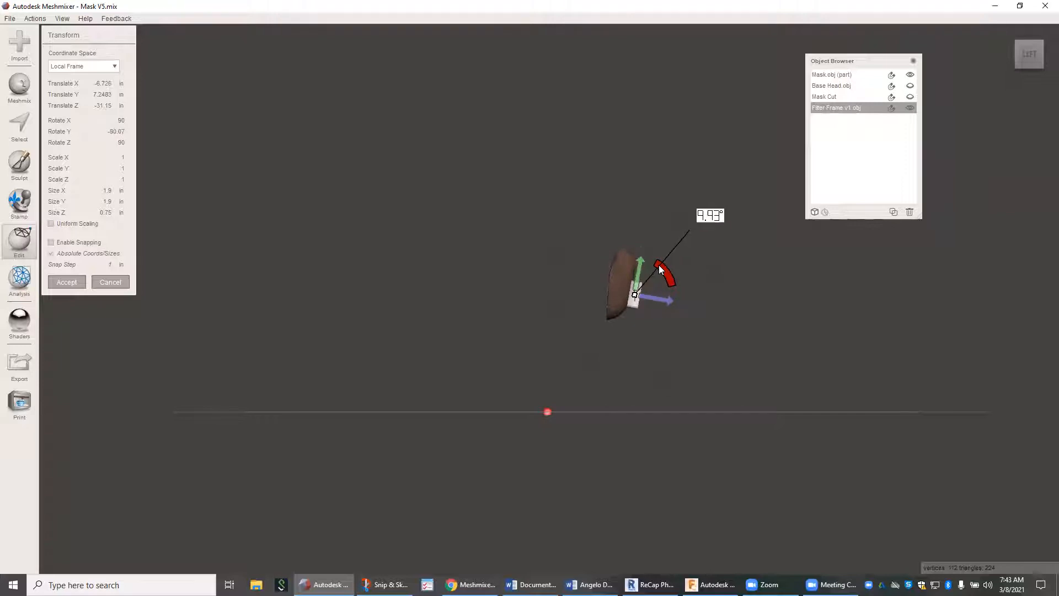
pyautogui.scroll(1, 638, 294)
pyautogui.scroll(2, 638, 294)
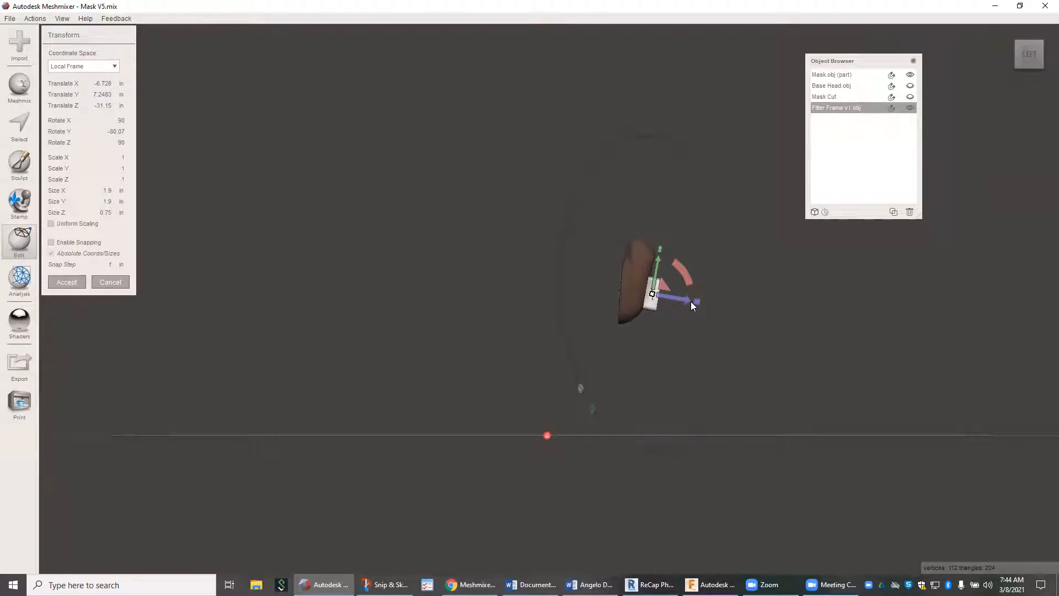
# Slide the tilted filter frame slightly into the mask to about X -6.442 in, check it from the front, and accept the transform
pyautogui.moveTo(687, 301); pyautogui.dragTo(684, 301)
pyautogui.moveTo(686, 302); pyautogui.dragTo(593, 306, button='right')
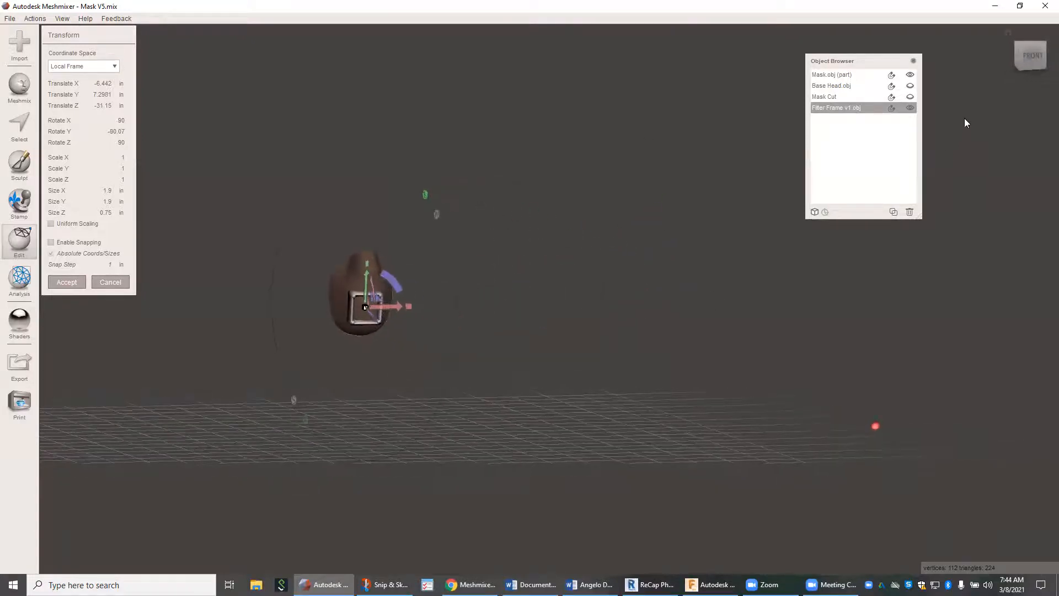
pyautogui.click(1036, 58)
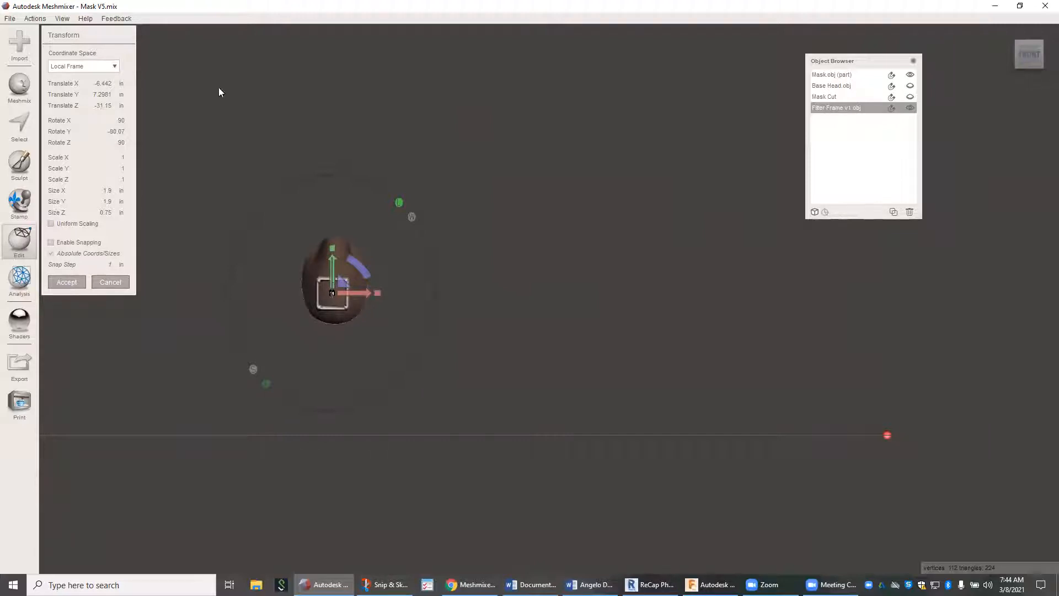
pyautogui.click(72, 282)
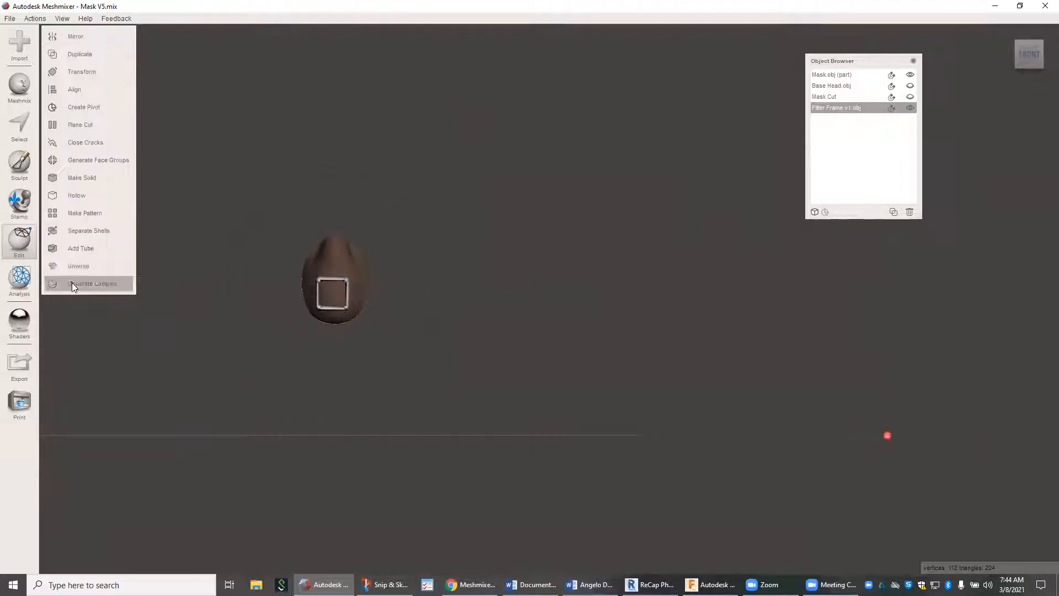
pyautogui.click(18, 127)
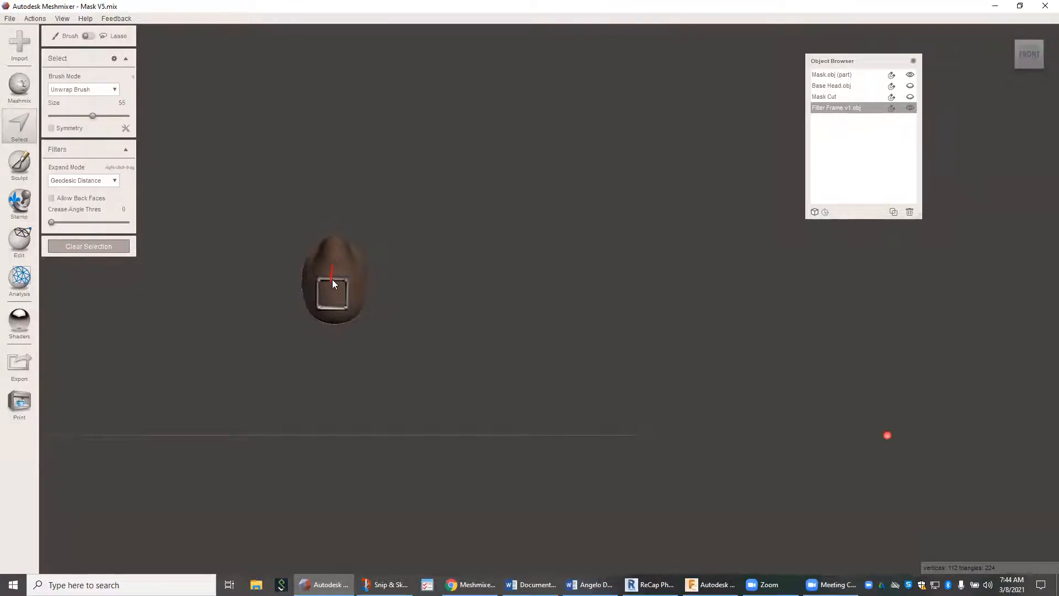
pyautogui.click(110, 247)
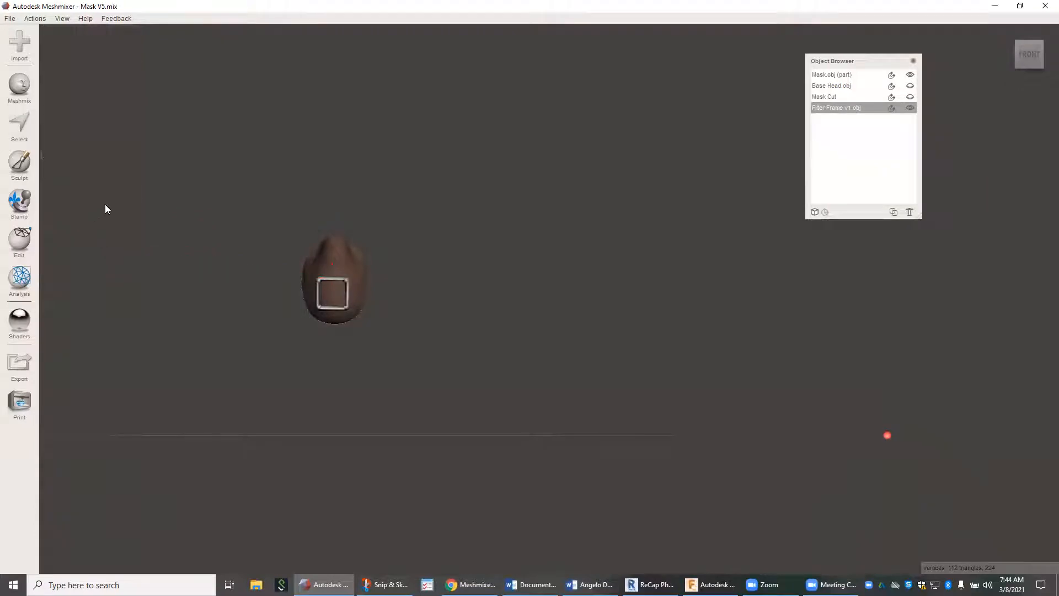
pyautogui.click(26, 129)
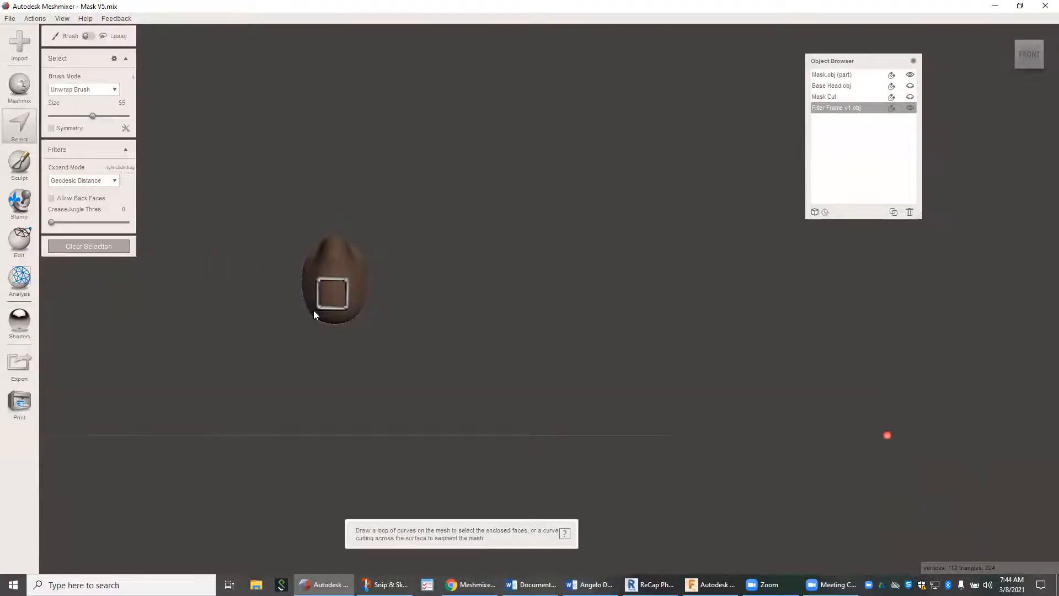
pyautogui.click(325, 282)
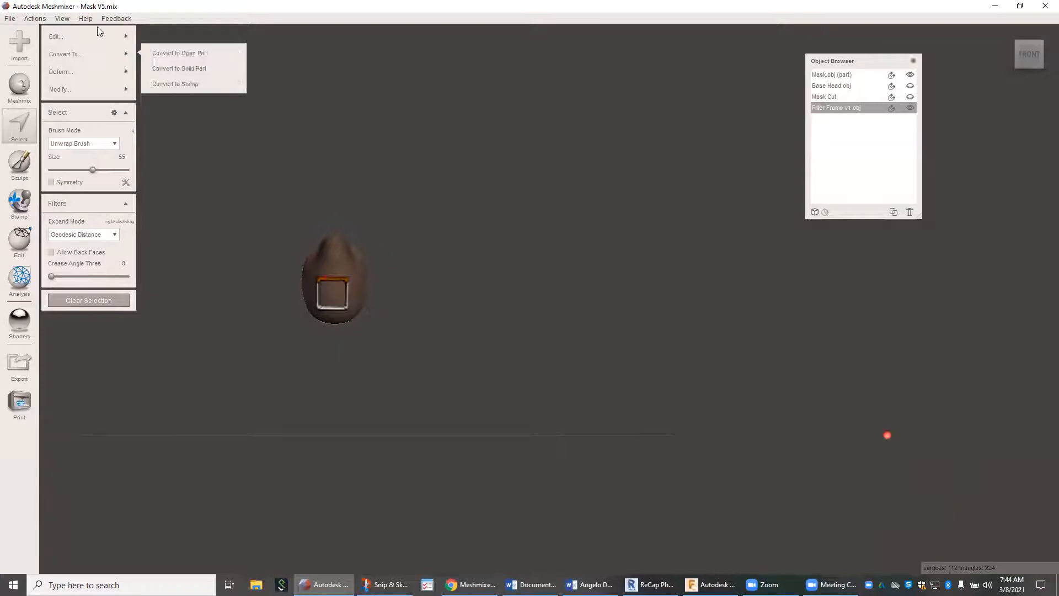
pyautogui.click(62, 19)
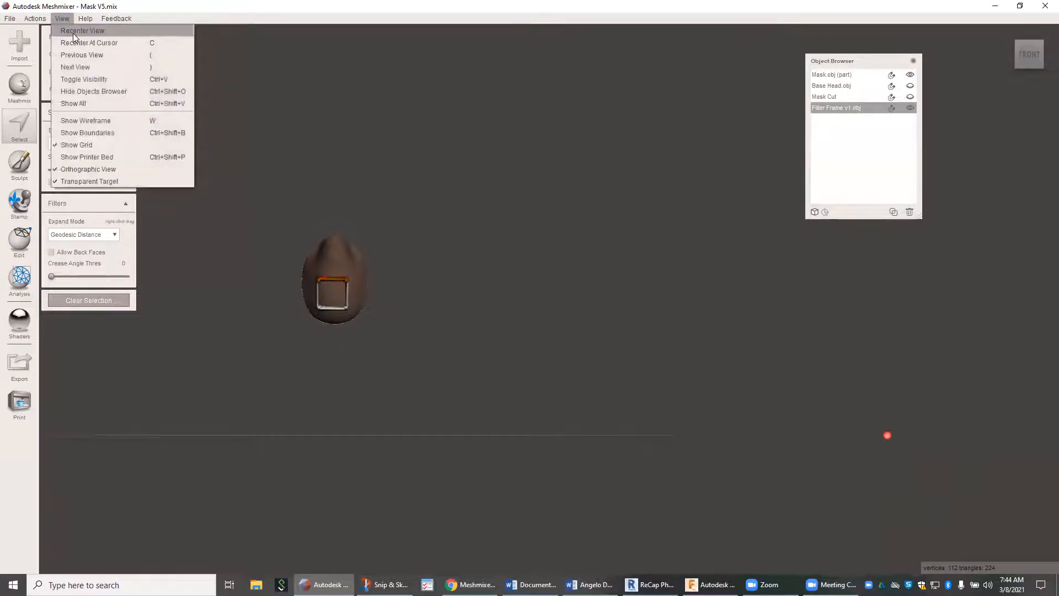
pyautogui.click(73, 32)
pyautogui.scroll(-10, 574, 344)
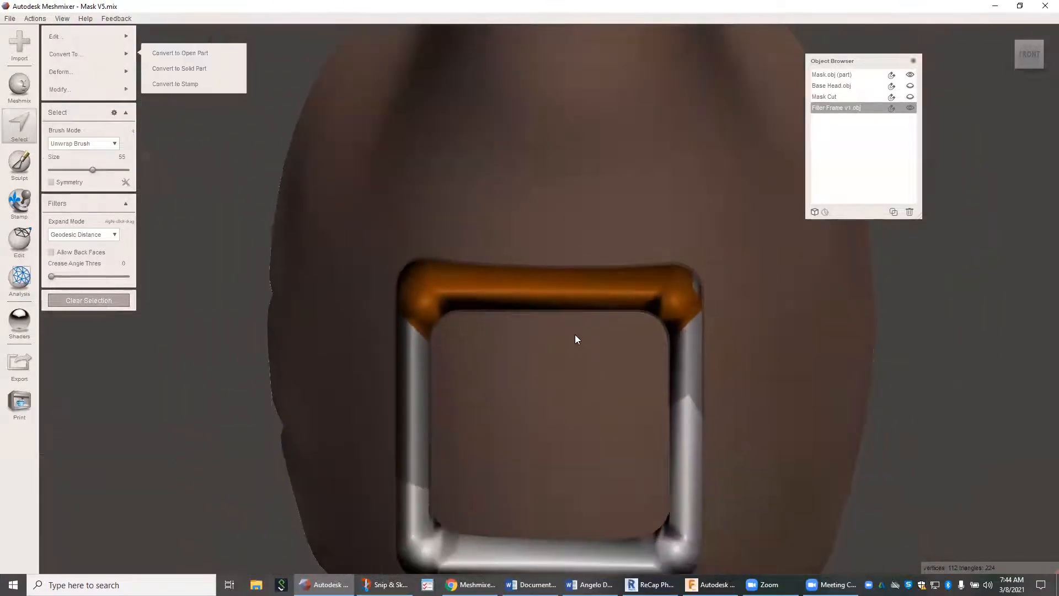
pyautogui.scroll(-2, 561, 372)
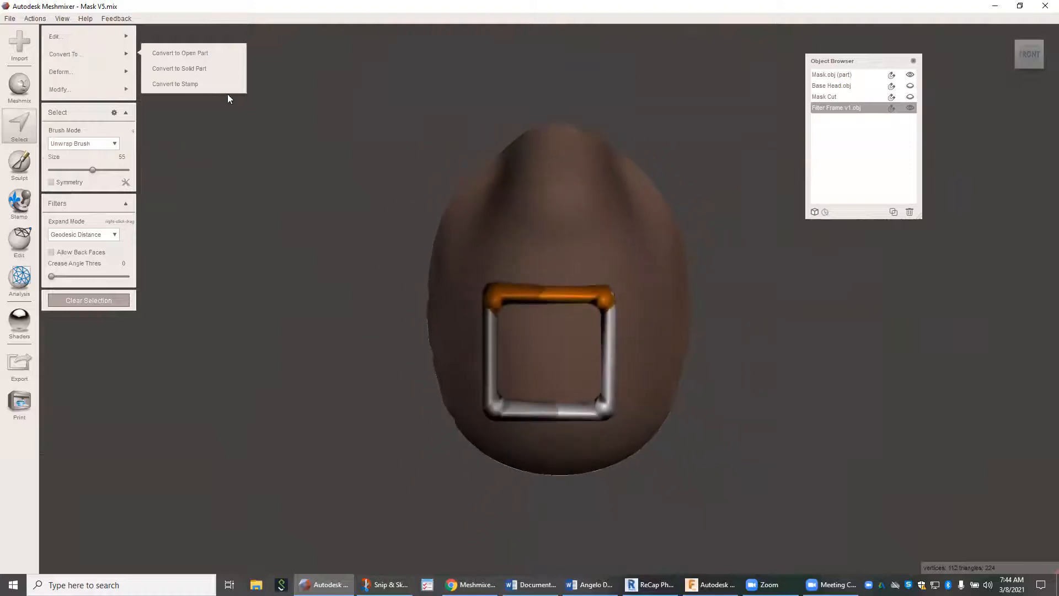
pyautogui.click(116, 301)
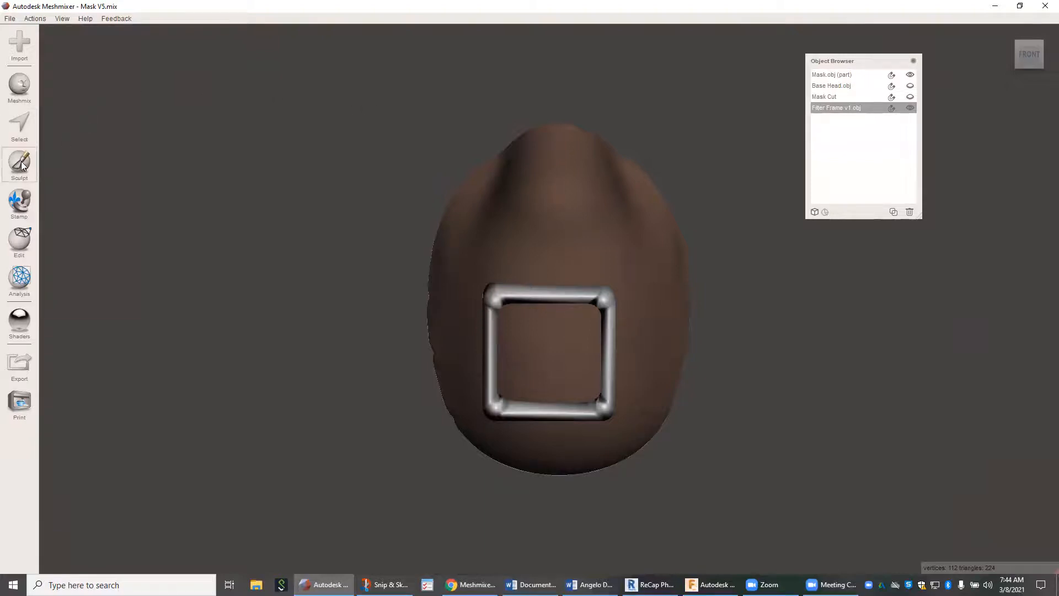
# Transform the filter frame sideways in the front view to center it on the mask, at about Translate Z 0.1343 in
pyautogui.click(22, 276)
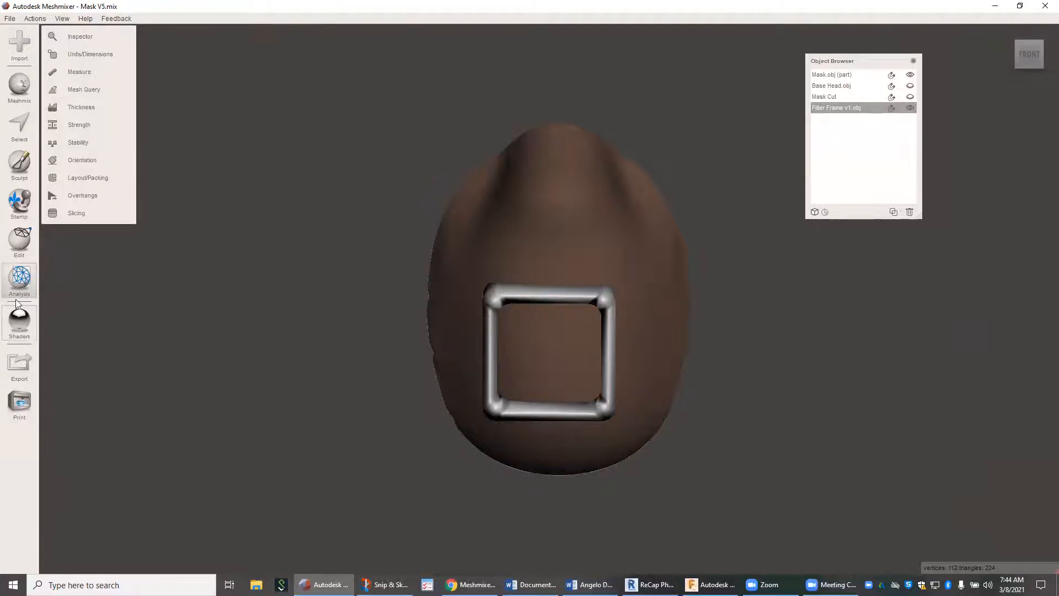
pyautogui.click(20, 241)
pyautogui.click(93, 69)
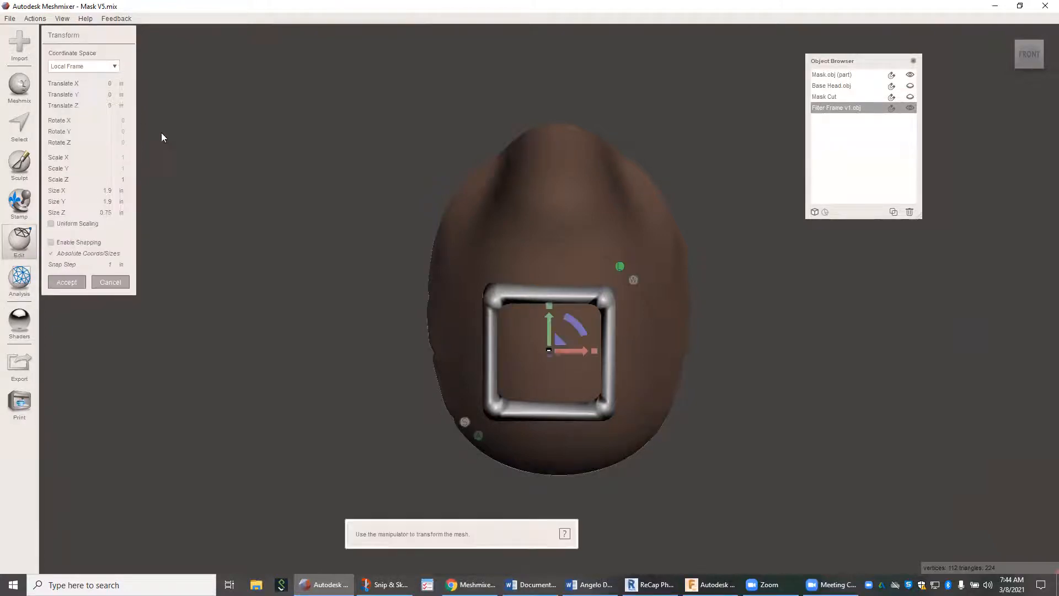
pyautogui.moveTo(577, 350); pyautogui.dragTo(588, 351)
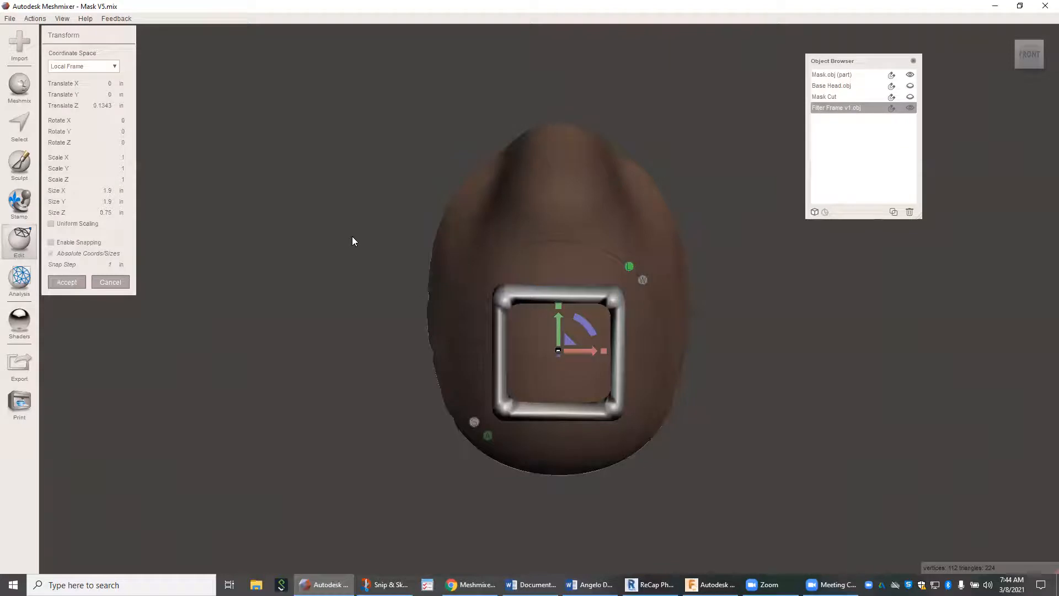
# Slide the filter frame deeper through the mask wall, to about Translate X 0.3158 in and Y 0.0553 in
pyautogui.moveTo(619, 151); pyautogui.dragTo(665, 342, button='right')
pyautogui.scroll(5, 603, 302)
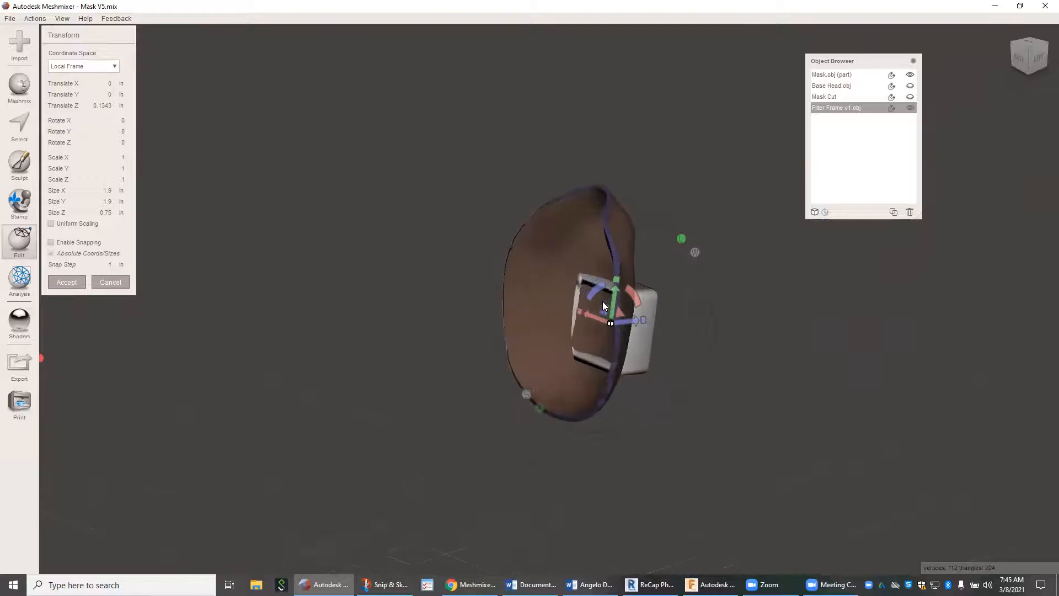
pyautogui.scroll(2, 604, 305)
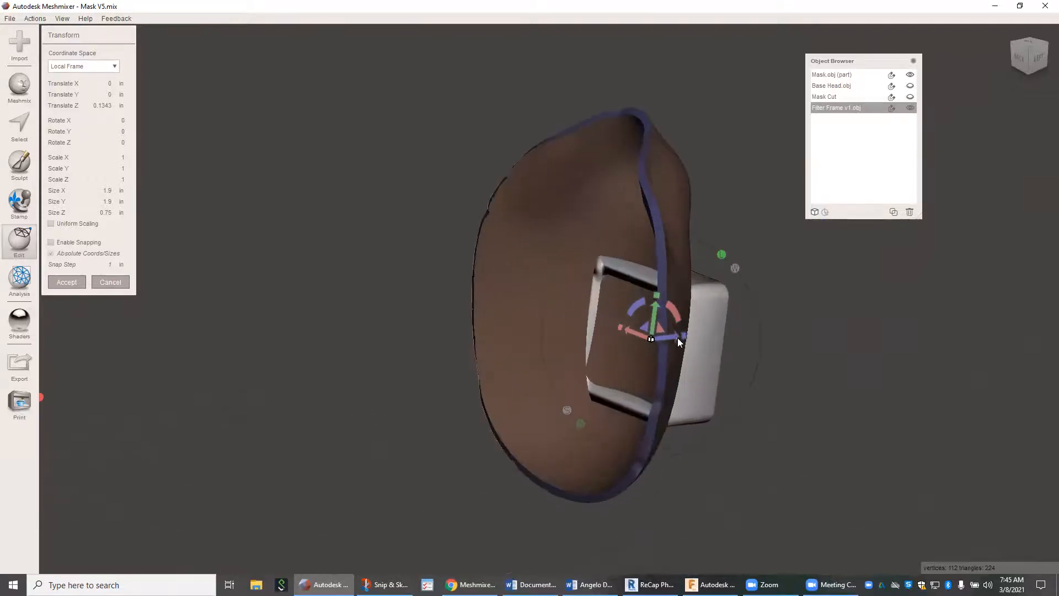
pyautogui.moveTo(676, 337); pyautogui.dragTo(655, 336)
pyautogui.moveTo(676, 364); pyautogui.dragTo(738, 475, button='right')
pyautogui.moveTo(792, 429); pyautogui.dragTo(775, 438)
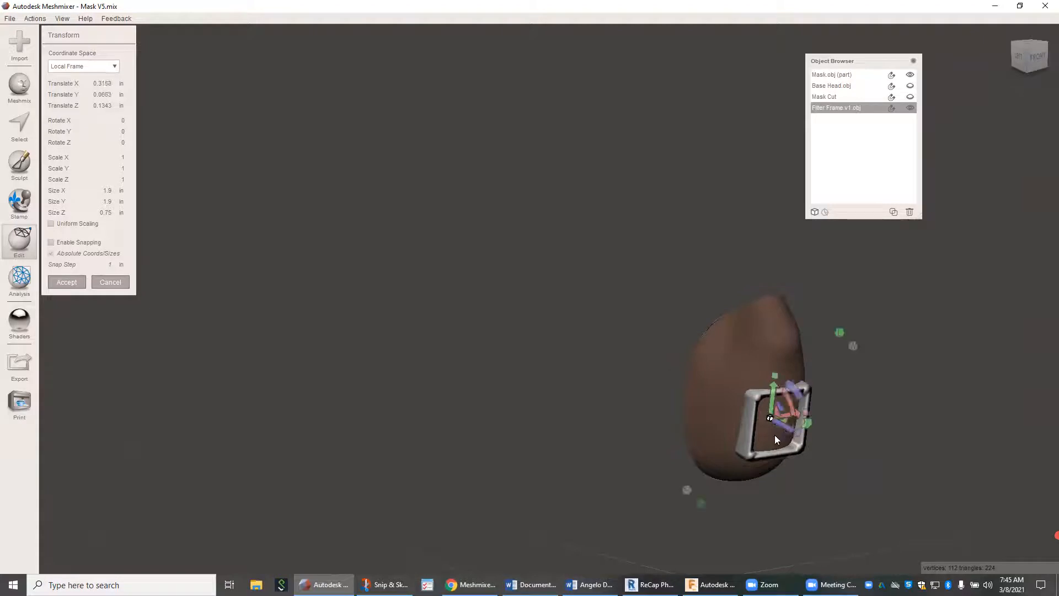
# Check the frame's fit from inside and outside the mask and accept the transform
pyautogui.moveTo(741, 431); pyautogui.dragTo(901, 445, button='right')
pyautogui.scroll(3, 597, 298)
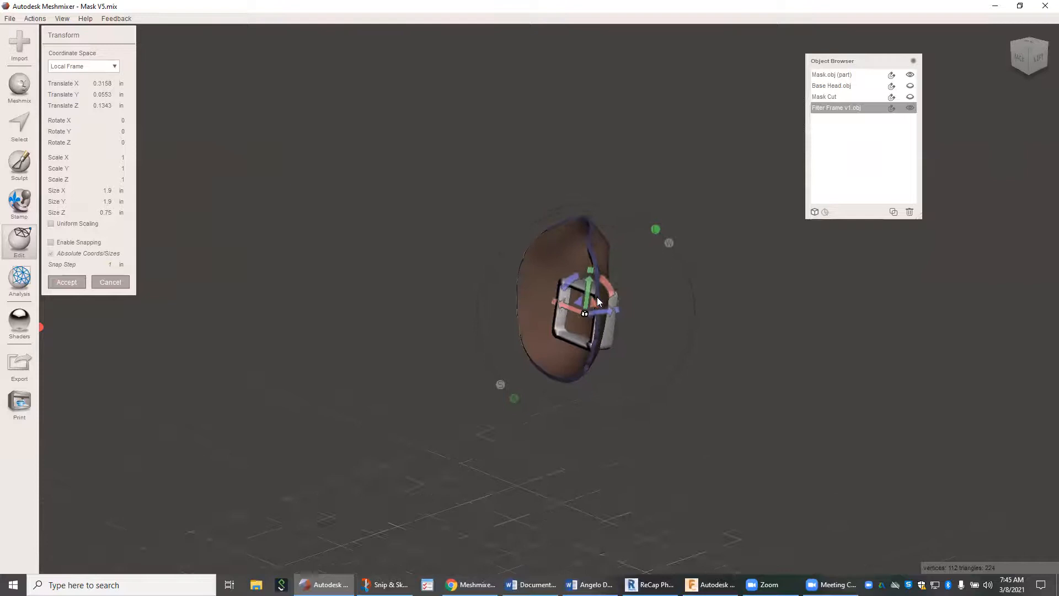
pyautogui.scroll(5, 601, 304)
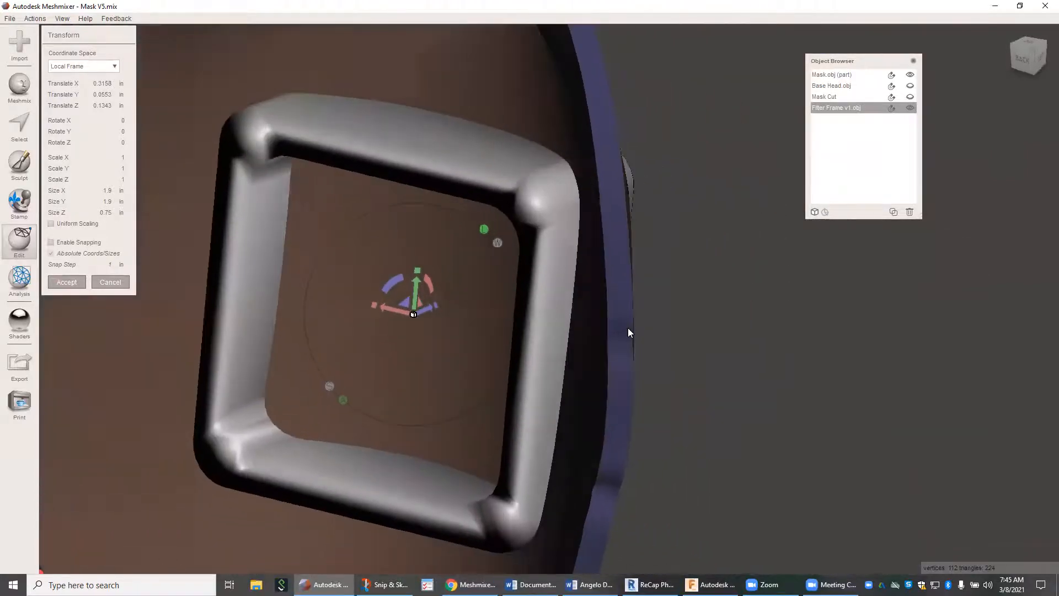
pyautogui.moveTo(628, 328); pyautogui.dragTo(565, 308, button='right')
pyautogui.scroll(-8, 561, 313)
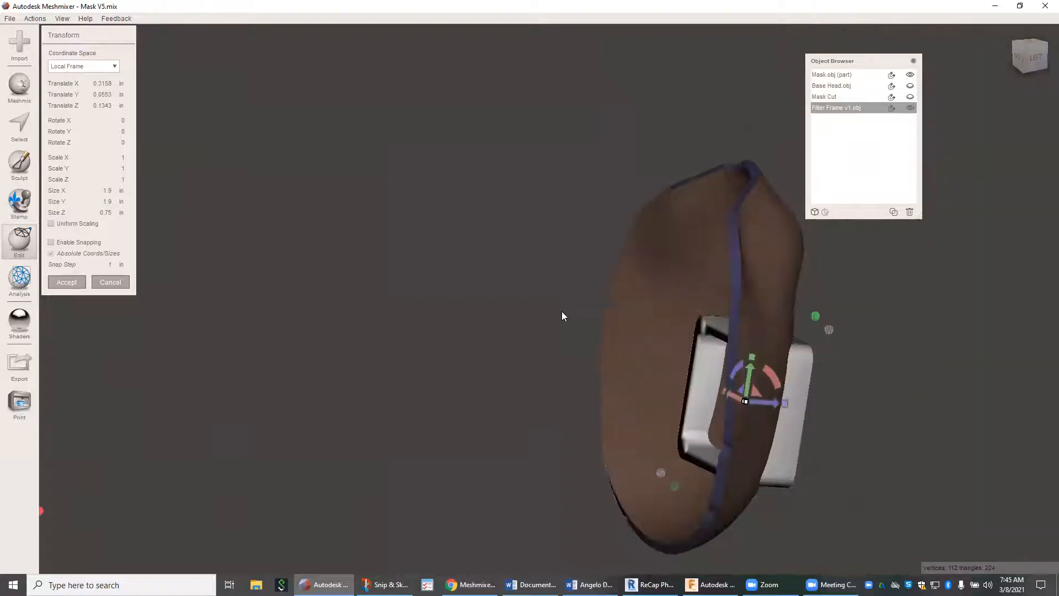
pyautogui.moveTo(661, 388); pyautogui.dragTo(634, 317, button='right')
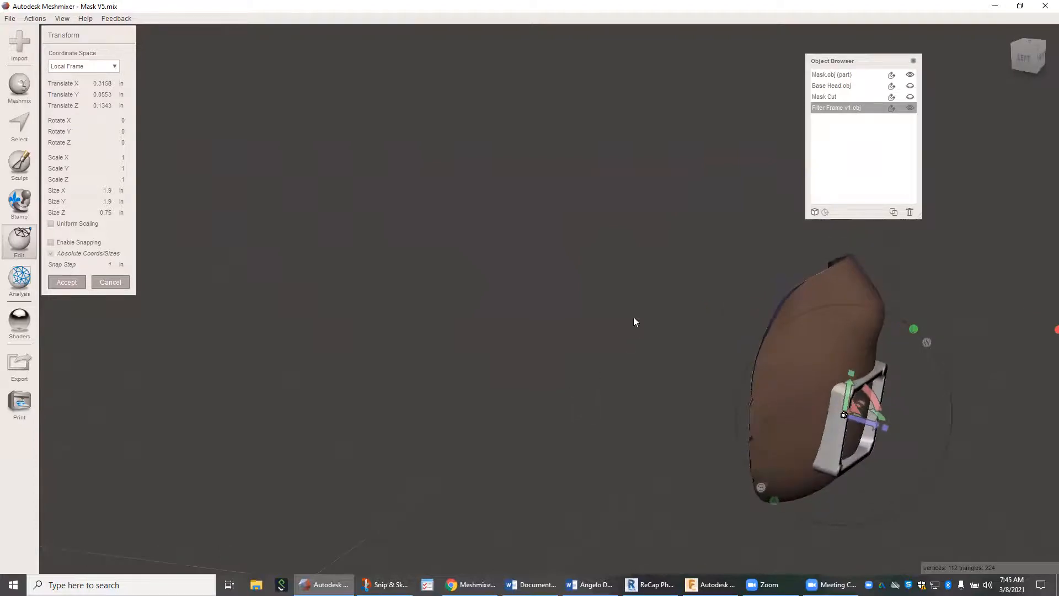
pyautogui.click(61, 283)
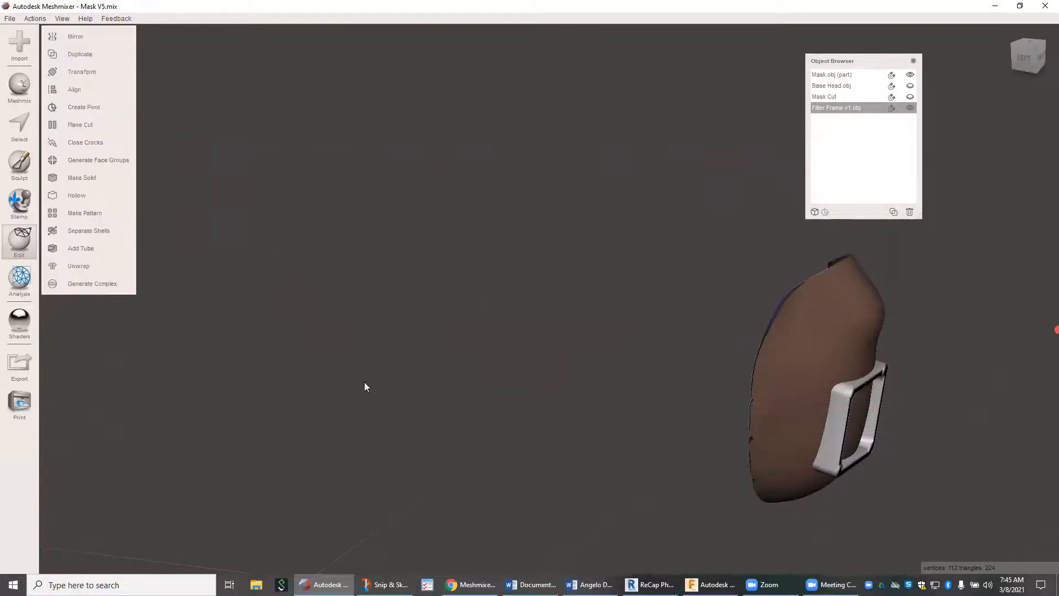
# Hide the Mask.obj (part) object and show the filter frame on its own with its wireframe displayed
pyautogui.click(910, 74)
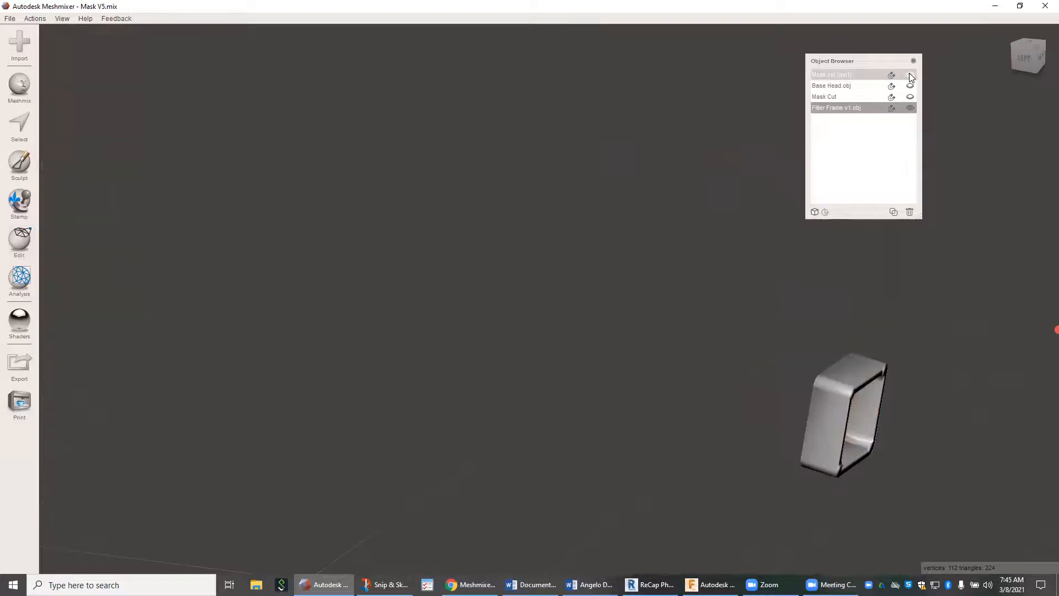
pyautogui.scroll(1, 593, 261)
pyautogui.scroll(-3, 569, 275)
pyautogui.moveTo(570, 279); pyautogui.dragTo(793, 372, button='right')
pyautogui.moveTo(792, 368); pyautogui.dragTo(500, 343, button='middle')
pyautogui.scroll(6, 500, 347)
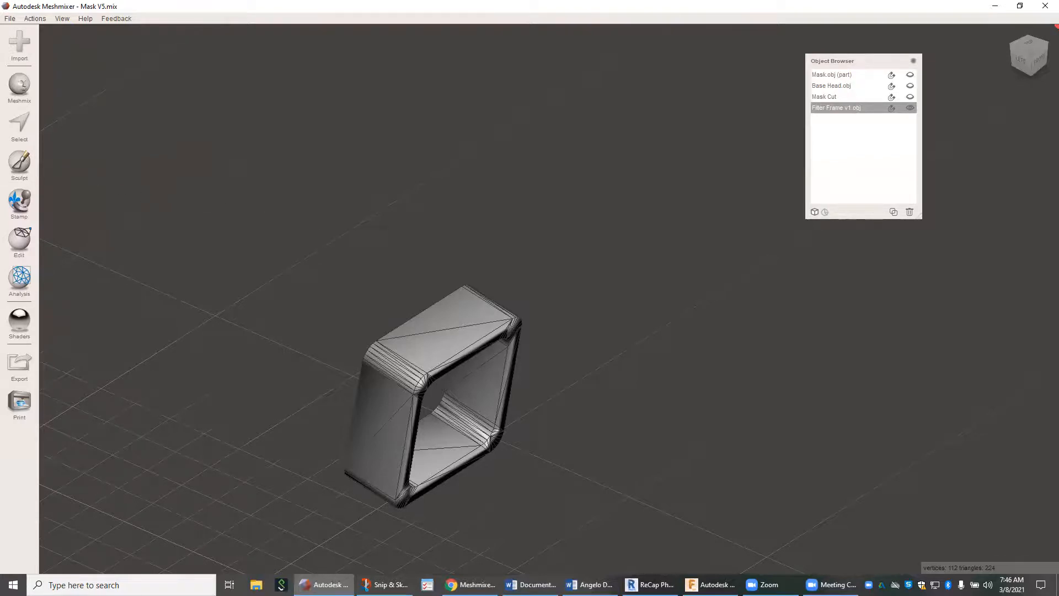
# Select the entire filter frame mesh and open the Remesh settings for it
pyautogui.click(20, 126)
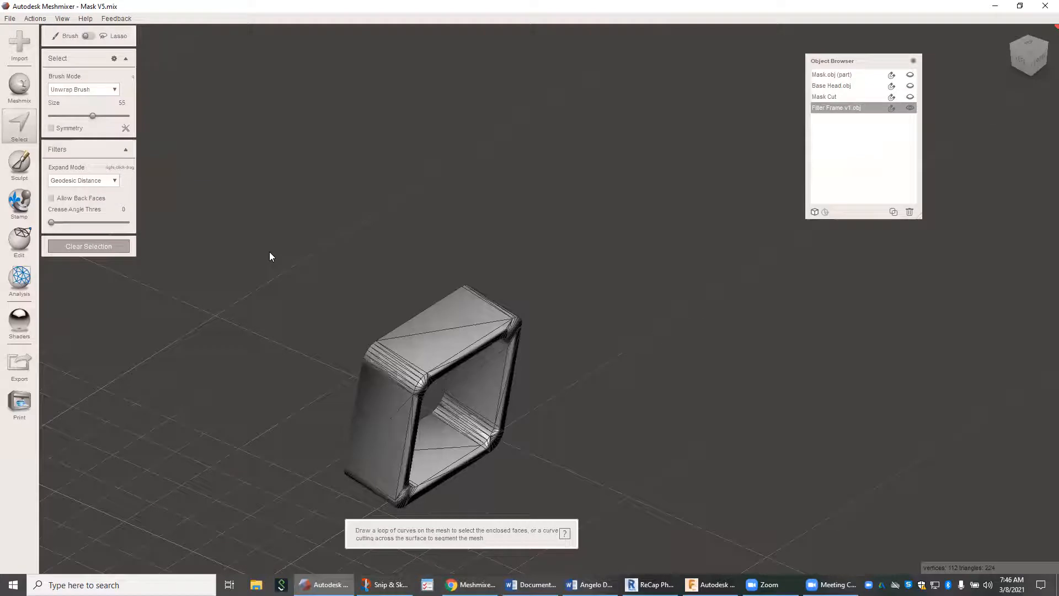
pyautogui.hotkey('ctrl', 'a')
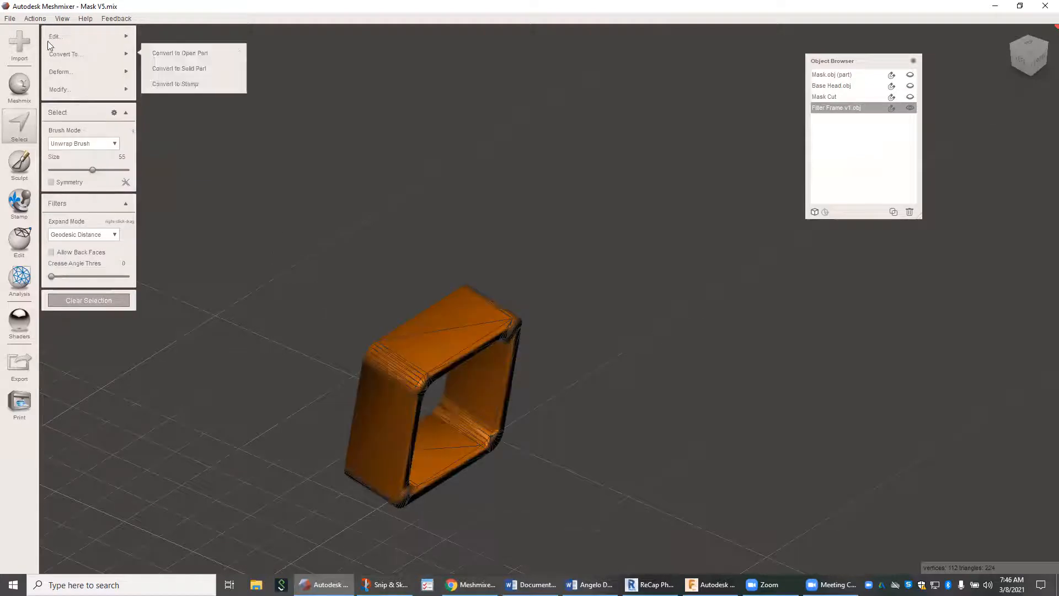
pyautogui.moveTo(61, 37)
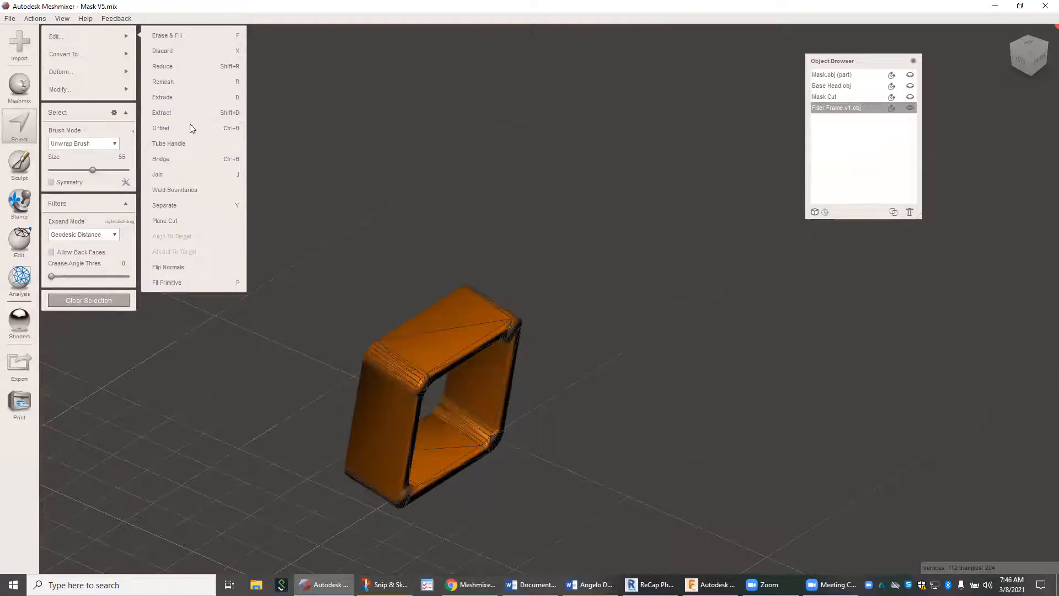
pyautogui.click(182, 83)
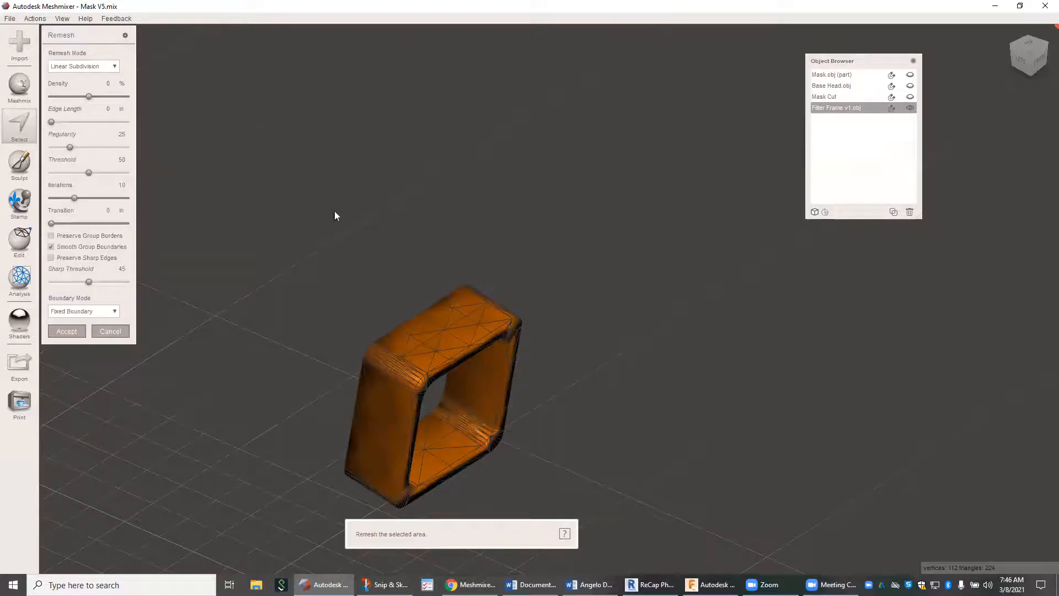
# Try the Relative Density remesh mode, return to Linear Subdivision, and apply the remesh to the frame at 50% density
pyautogui.click(115, 66)
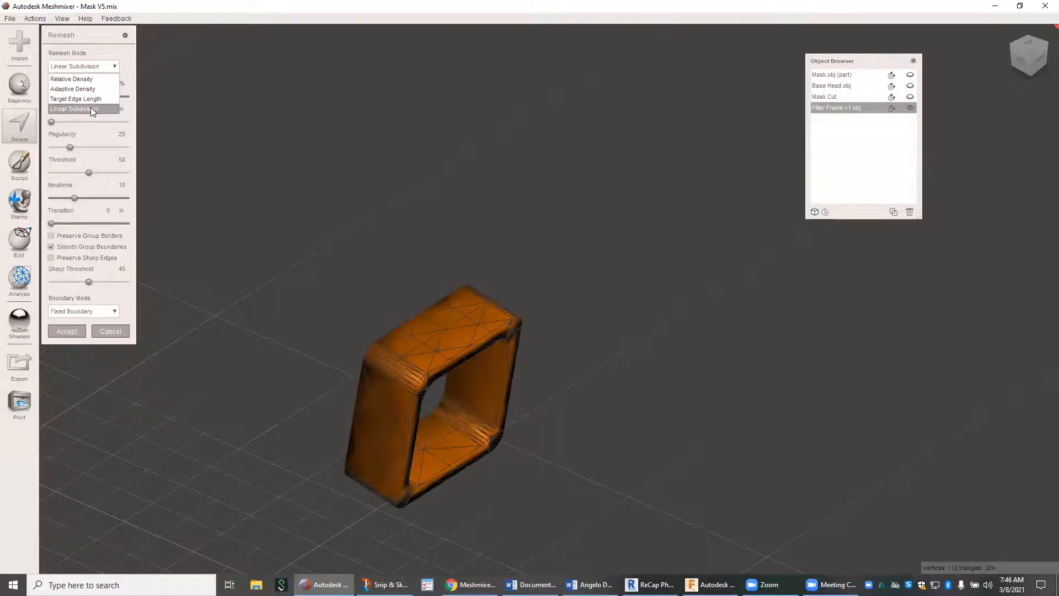
pyautogui.click(80, 79)
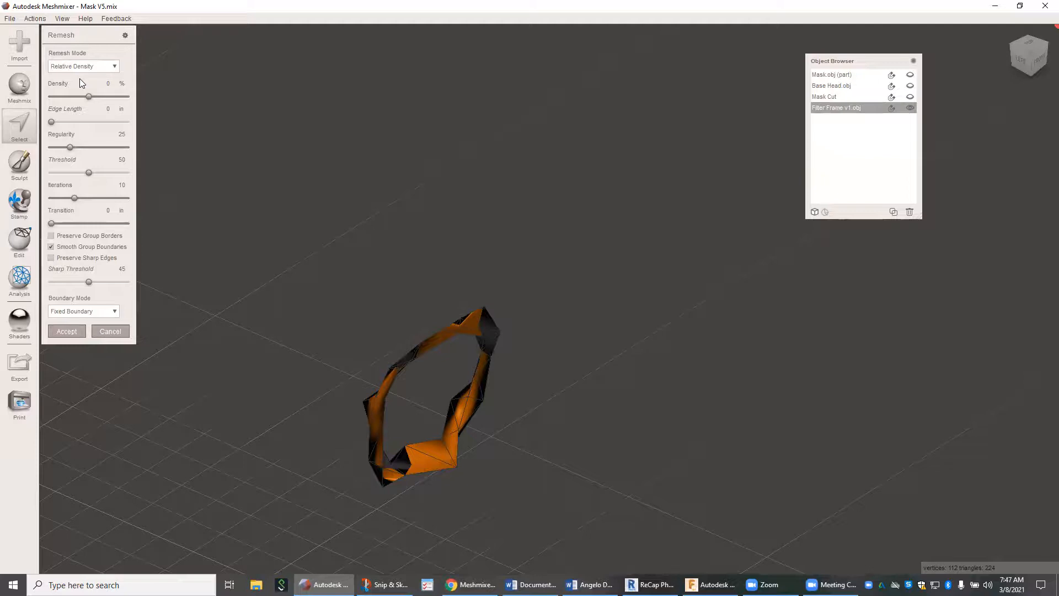
pyautogui.click(93, 68)
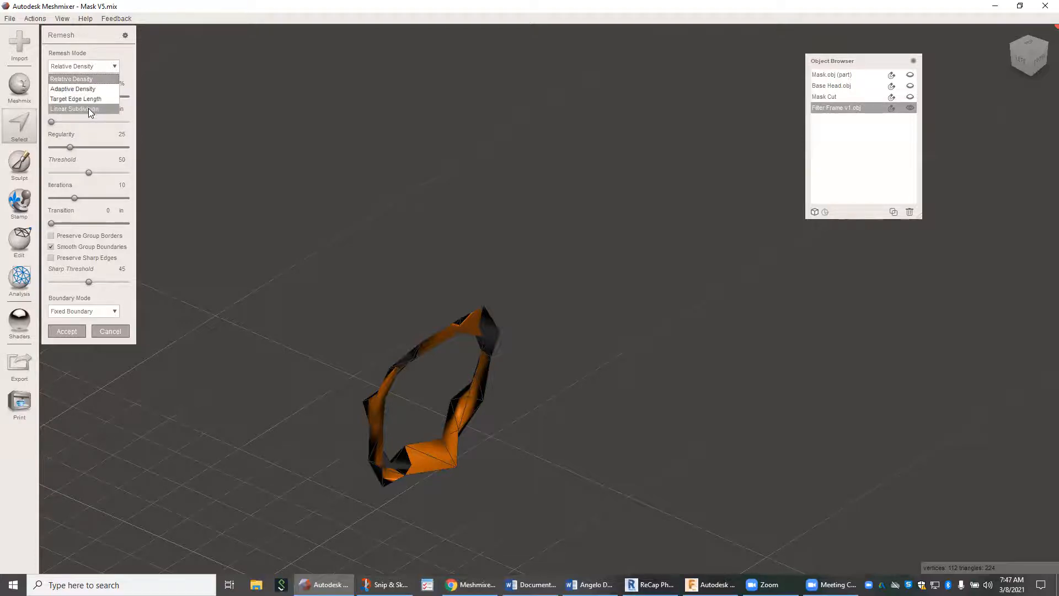
pyautogui.click(88, 108)
pyautogui.moveTo(89, 97); pyautogui.dragTo(134, 100)
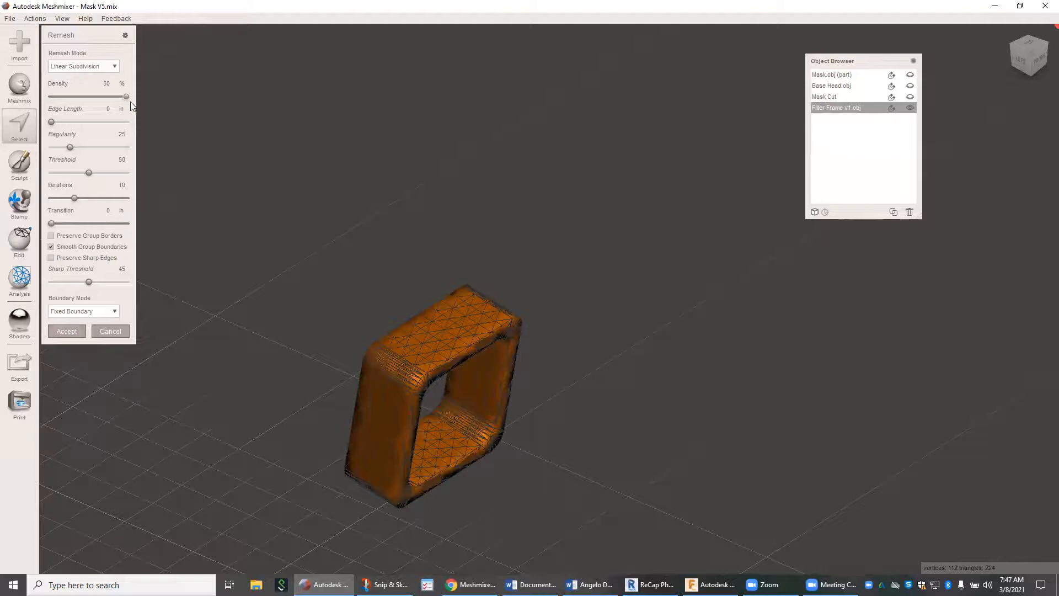
pyautogui.click(67, 330)
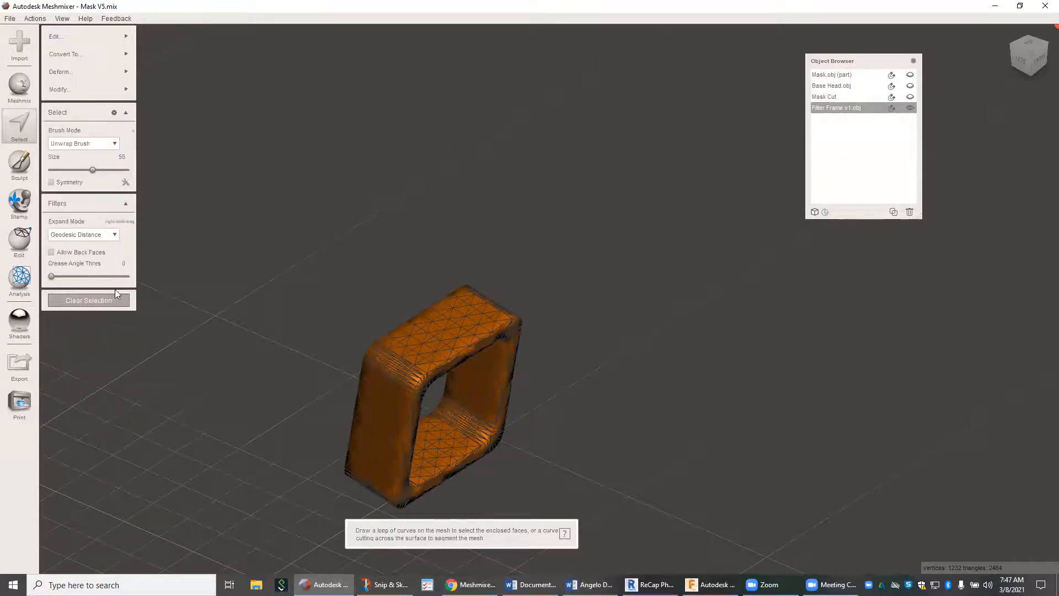
# Remesh the filter frame again with Linear Subdivision at about 9% density, clear the selection, and inspect the denser mesh
pyautogui.moveTo(101, 37)
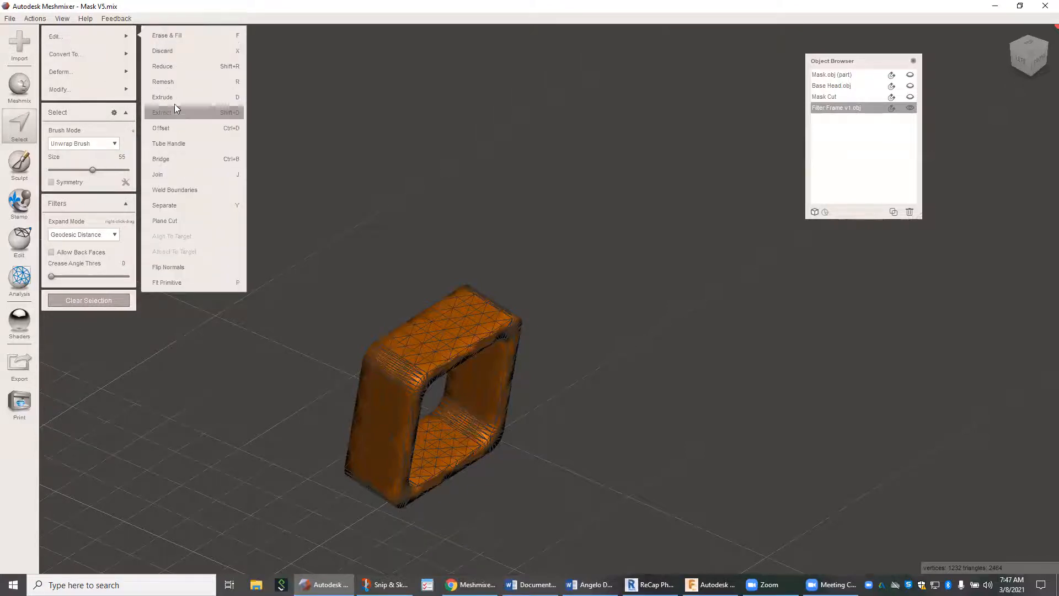
pyautogui.click(175, 82)
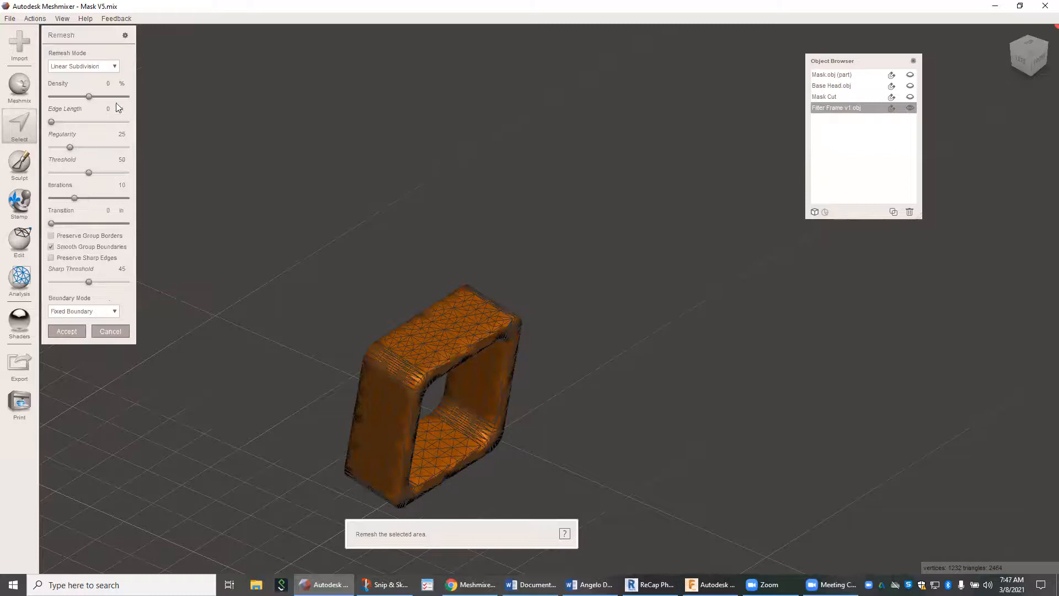
pyautogui.moveTo(92, 101); pyautogui.dragTo(97, 101)
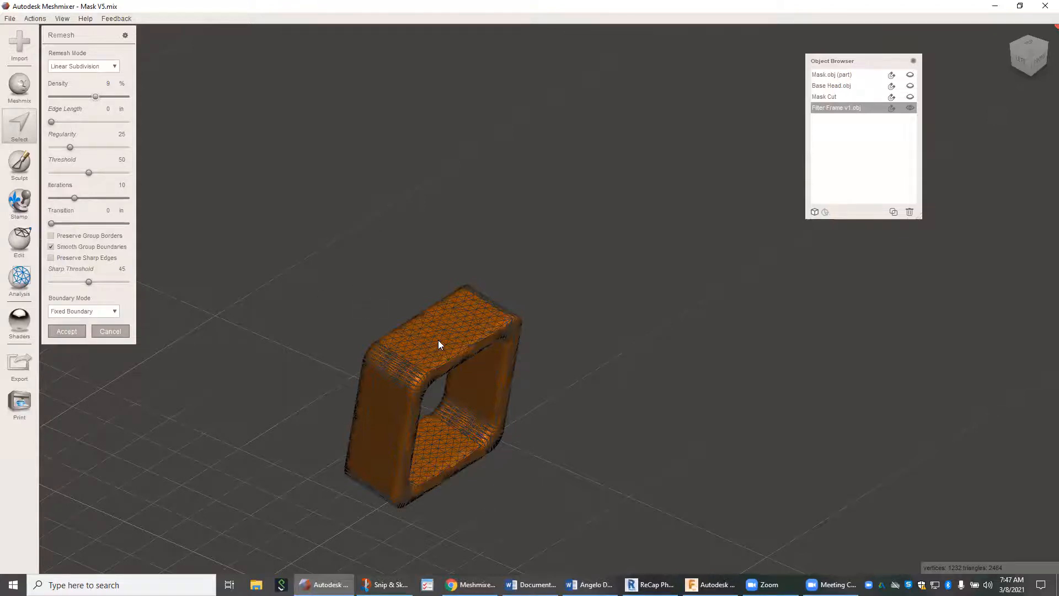
pyautogui.click(71, 330)
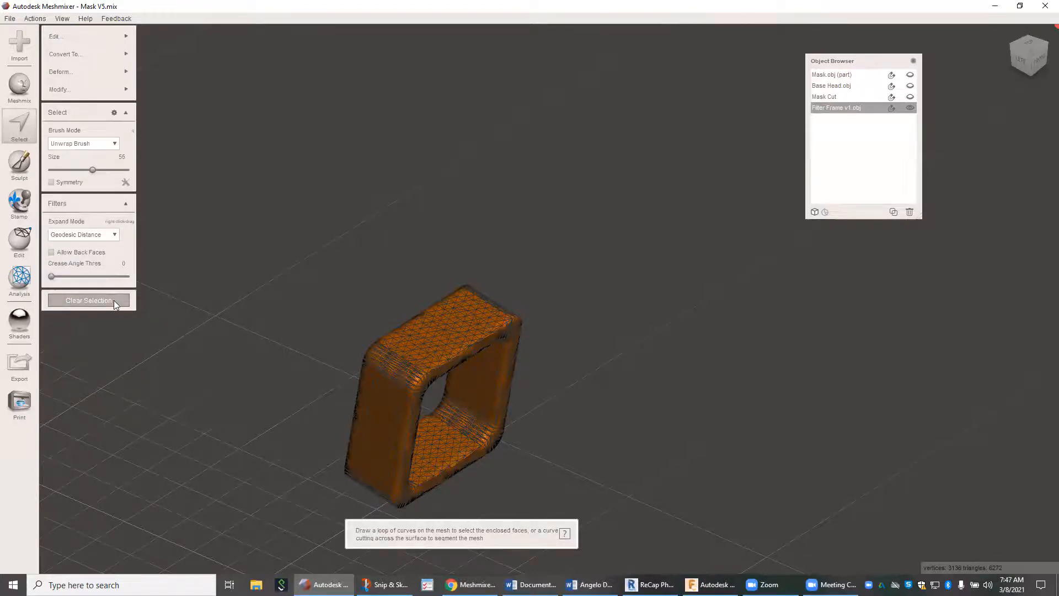
pyautogui.click(89, 301)
pyautogui.moveTo(269, 273); pyautogui.dragTo(424, 307, button='right')
pyautogui.scroll(5, 468, 328)
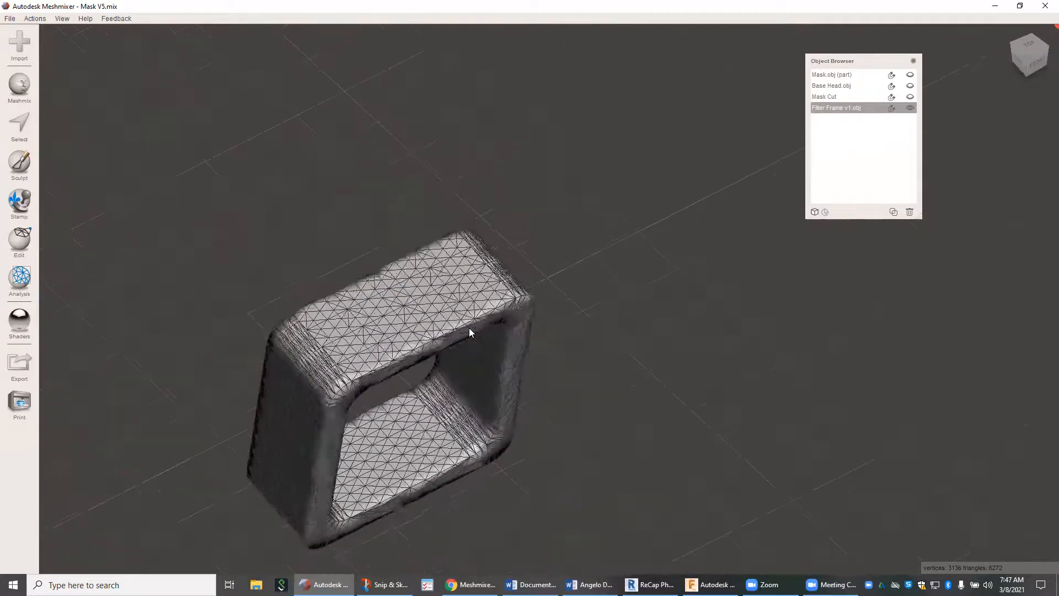
# Show the Mask.obj (part) object again and inspect how the filter frame passes through the mask
pyautogui.scroll(-5, 469, 328)
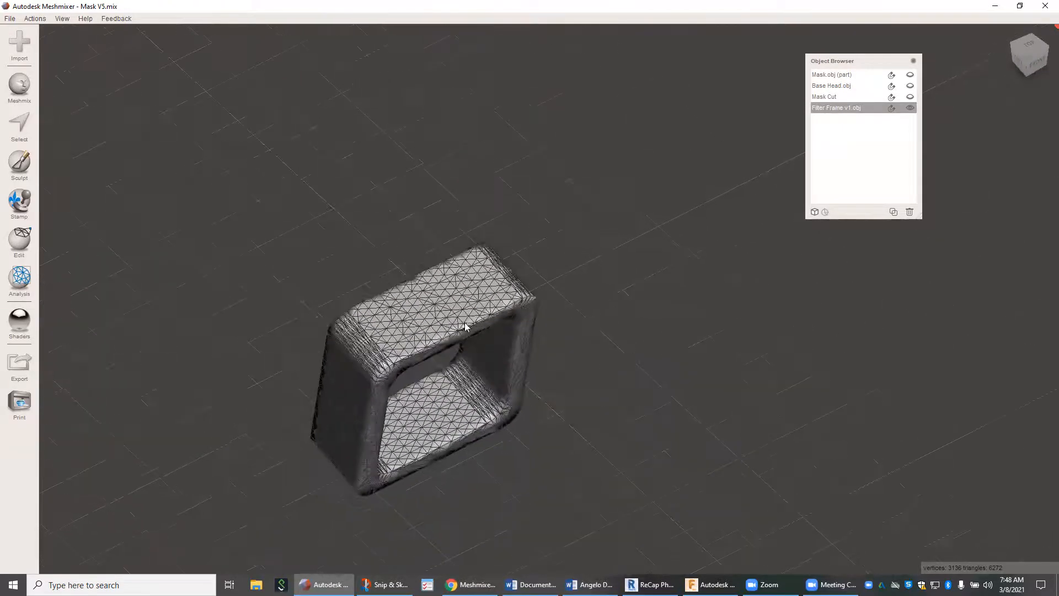
pyautogui.click(910, 76)
pyautogui.moveTo(579, 223); pyautogui.dragTo(493, 324, button='right')
pyautogui.scroll(8, 492, 324)
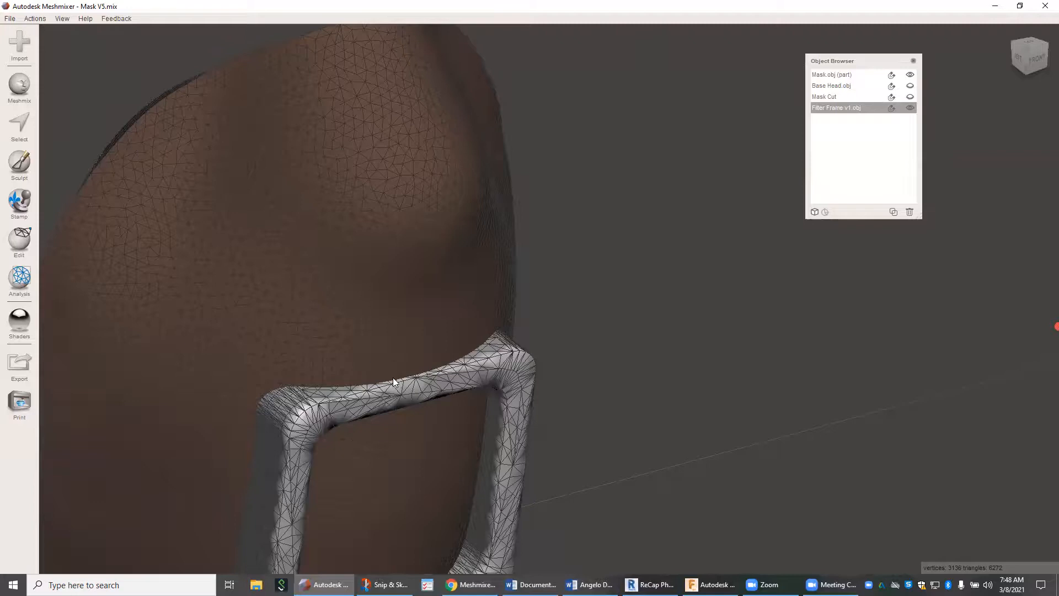
pyautogui.moveTo(392, 379); pyautogui.dragTo(366, 400, button='right')
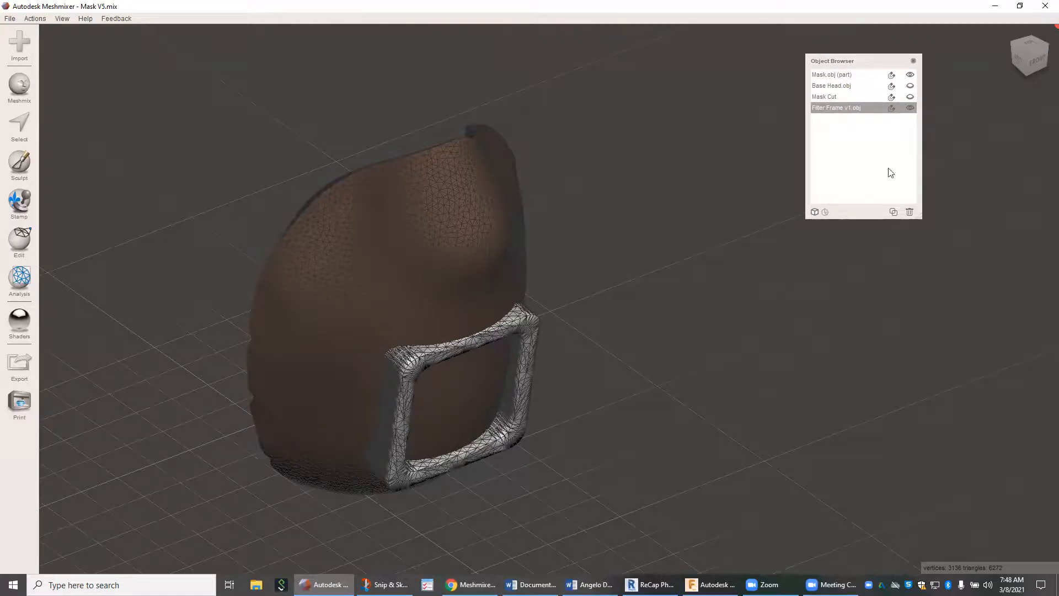
# Duplicate the Filter Frame v1.obj object and rename the copy Filter Final
pyautogui.click(893, 212)
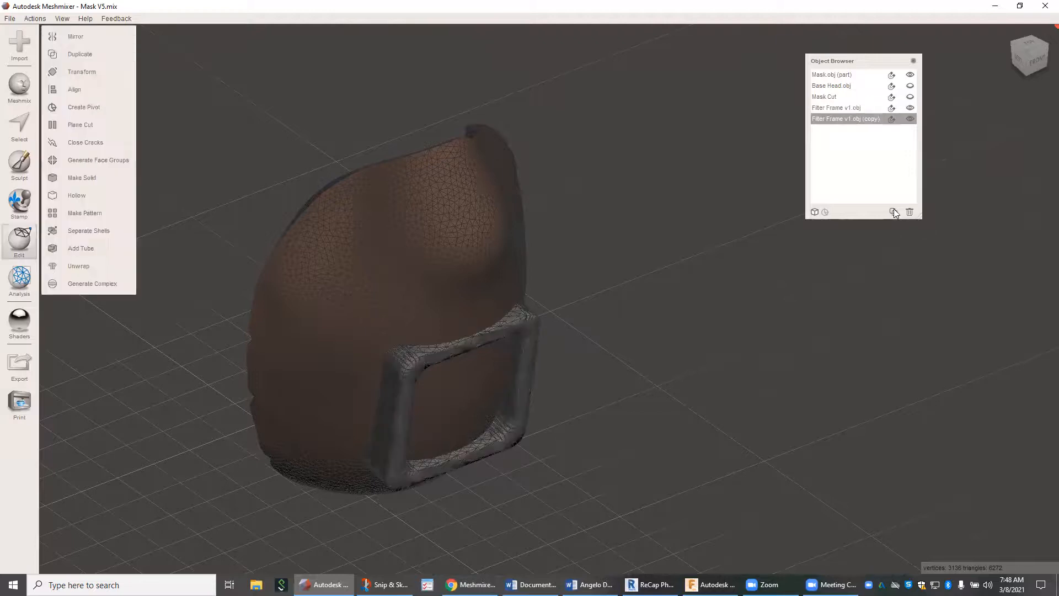
pyautogui.doubleClick(842, 120)
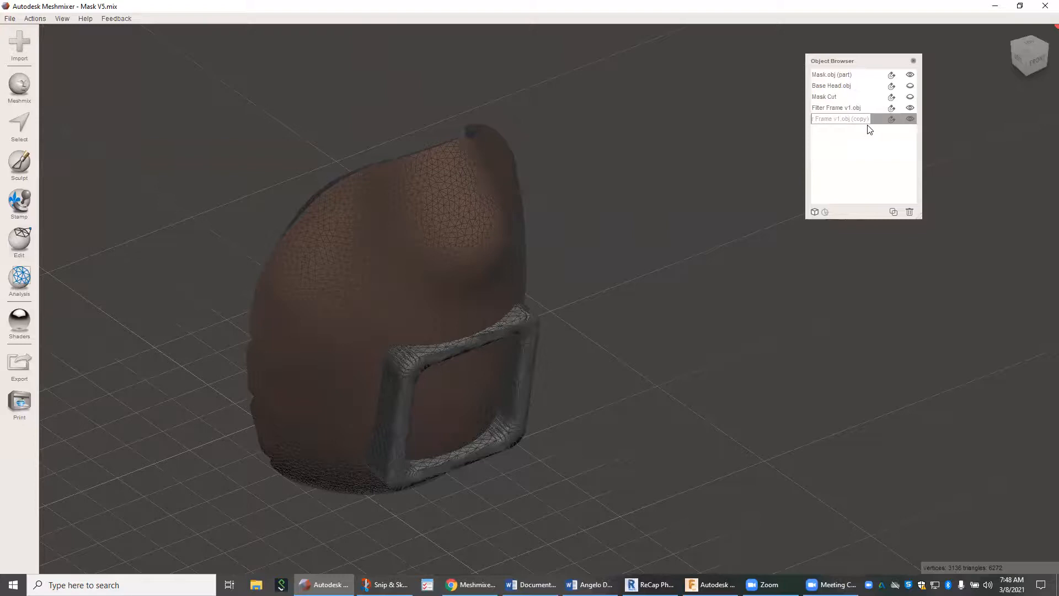
pyautogui.press('BackSpace')
pyautogui.press('BackSpace')
pyautogui.press('BackSpace')
pyautogui.press('BackSpace')
pyautogui.press('BackSpace')
pyautogui.press('BackSpace')
pyautogui.press('BackSpace')
pyautogui.press('BackSpace')
pyautogui.press('BackSpace')
pyautogui.press('BackSpace')
pyautogui.press('BackSpace')
pyautogui.press('BackSpace')
pyautogui.press('BackSpace')
pyautogui.press('BackSpace')
pyautogui.press('BackSpace')
pyautogui.write('in')
# Hide the Filter Final object and make Filter Frame v1.obj the active object
pyautogui.click(904, 119)
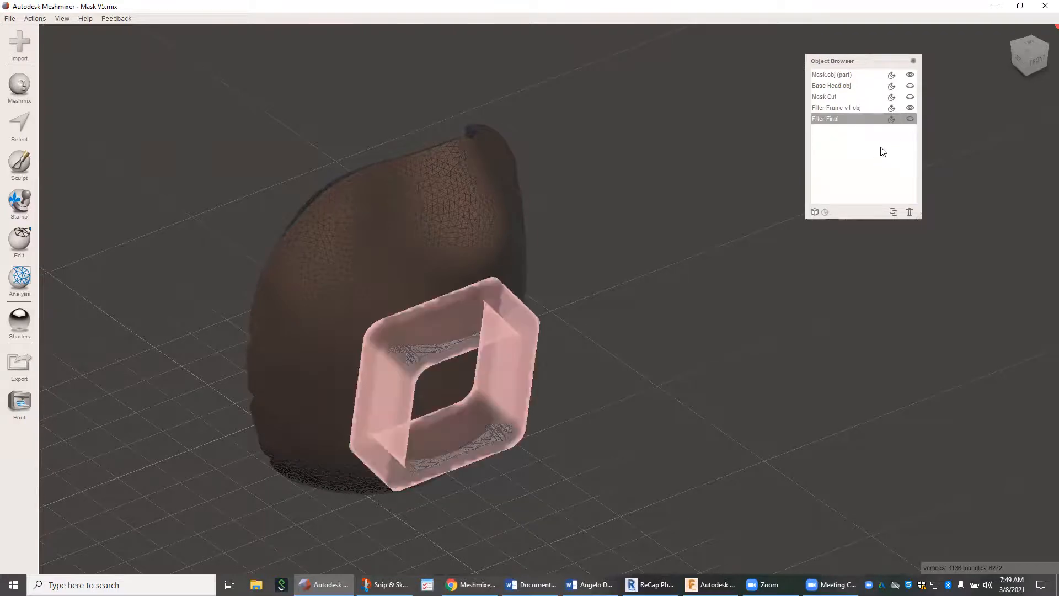
pyautogui.click(843, 110)
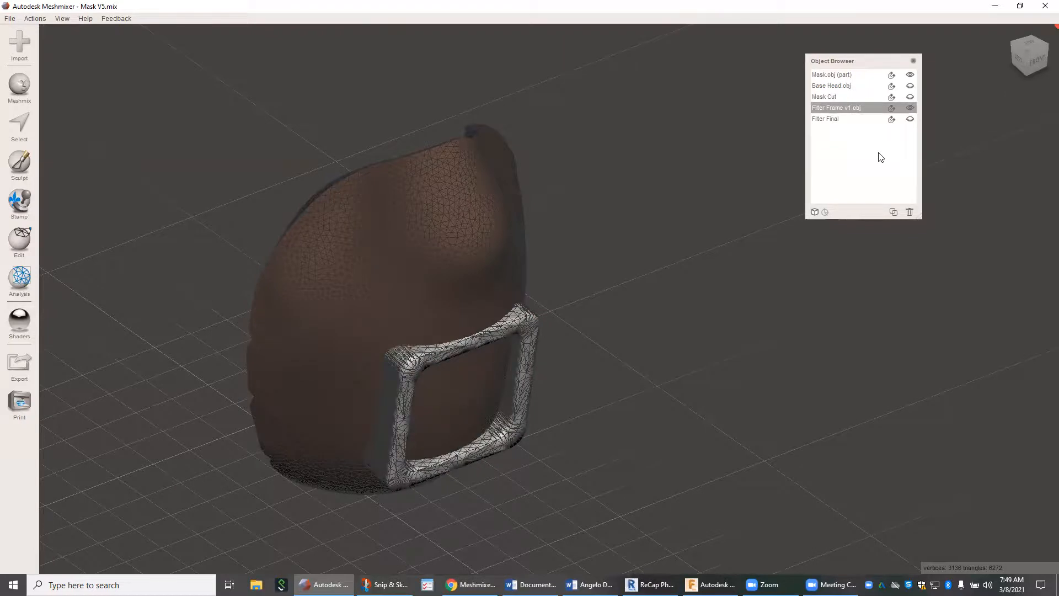
pyautogui.moveTo(640, 200); pyautogui.dragTo(527, 194, button='right')
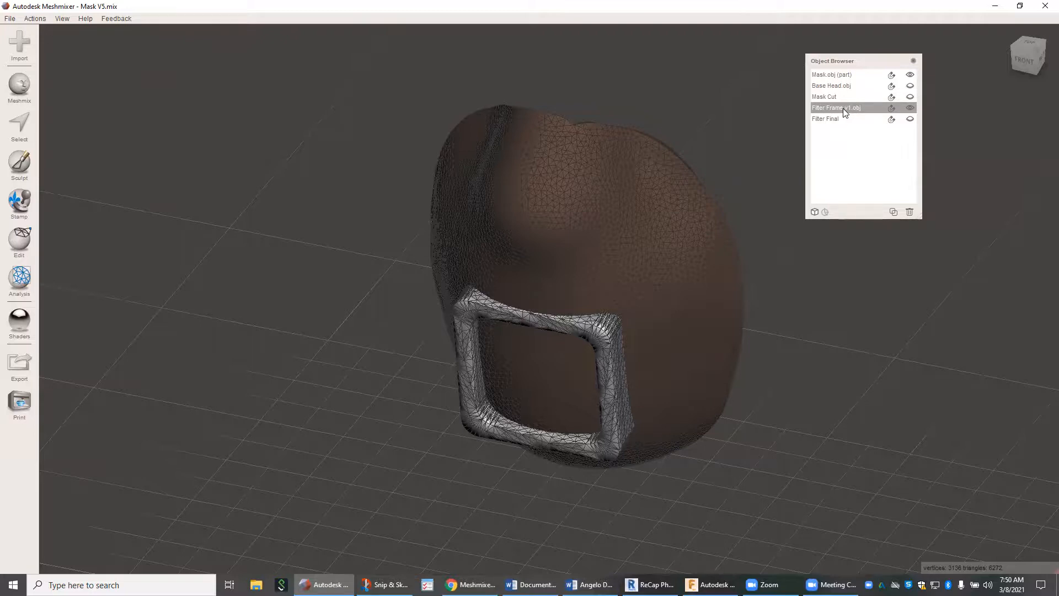
# Subtract Filter Frame v1.obj from Mask.obj (part) with a Boolean Difference and accept the result
pyautogui.click(848, 77)
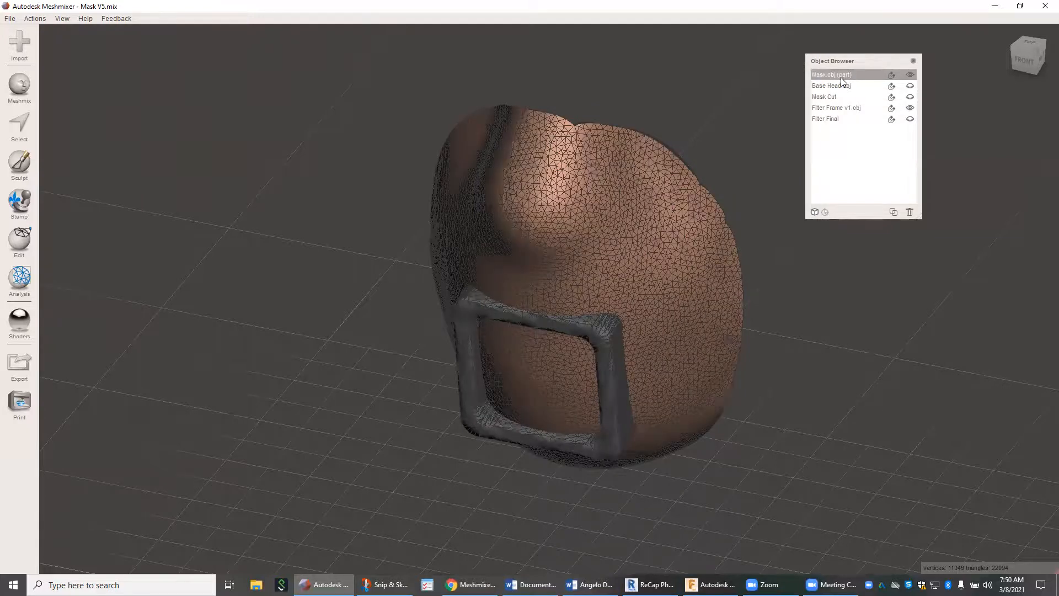
pyautogui.keyDown('shift'); pyautogui.click(843, 109); pyautogui.keyUp('shift')
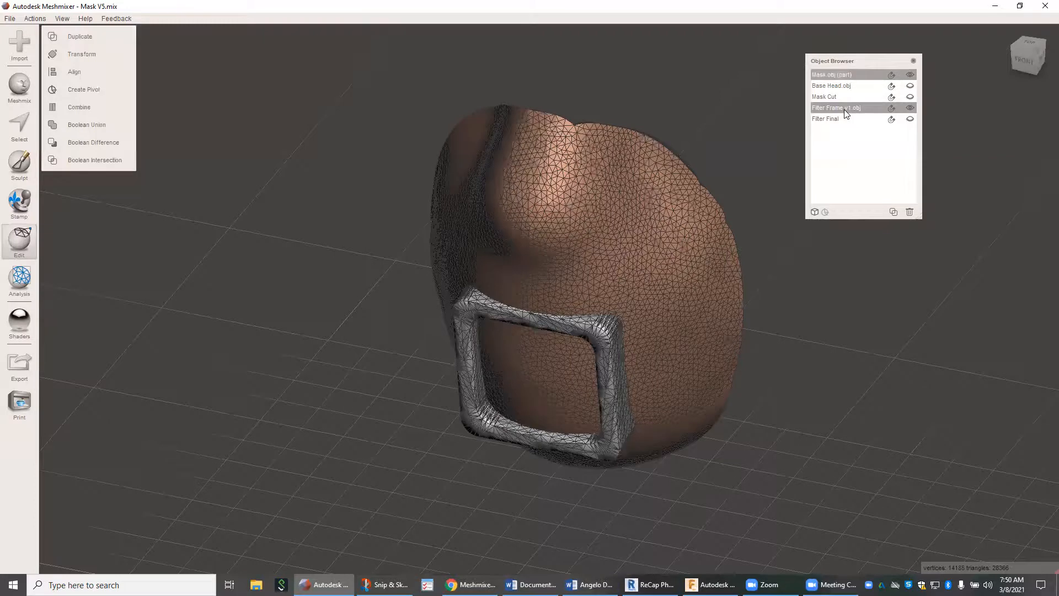
pyautogui.click(104, 142)
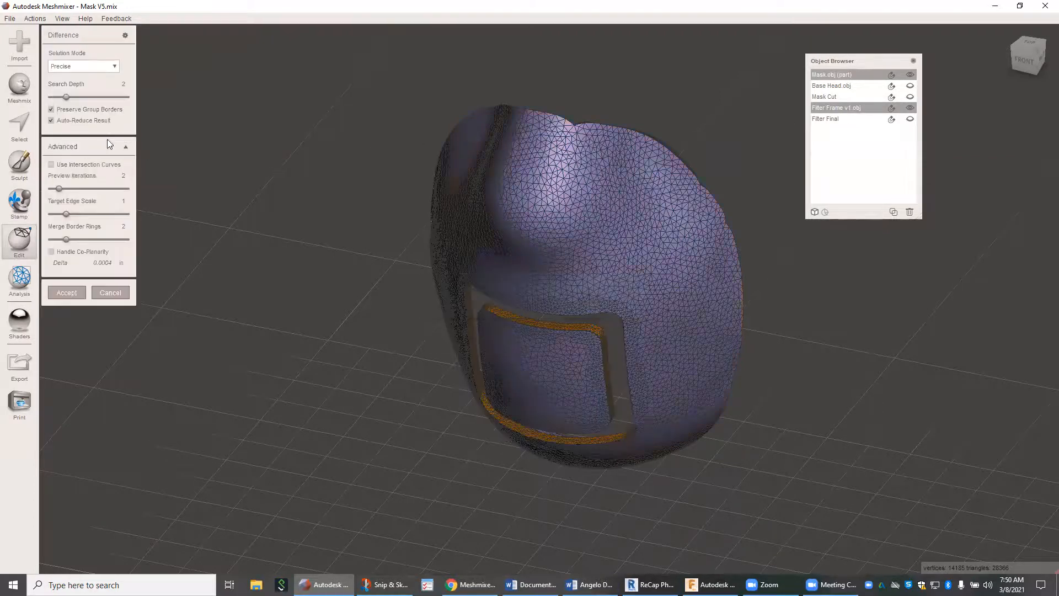
pyautogui.moveTo(386, 250); pyautogui.dragTo(546, 214, button='right')
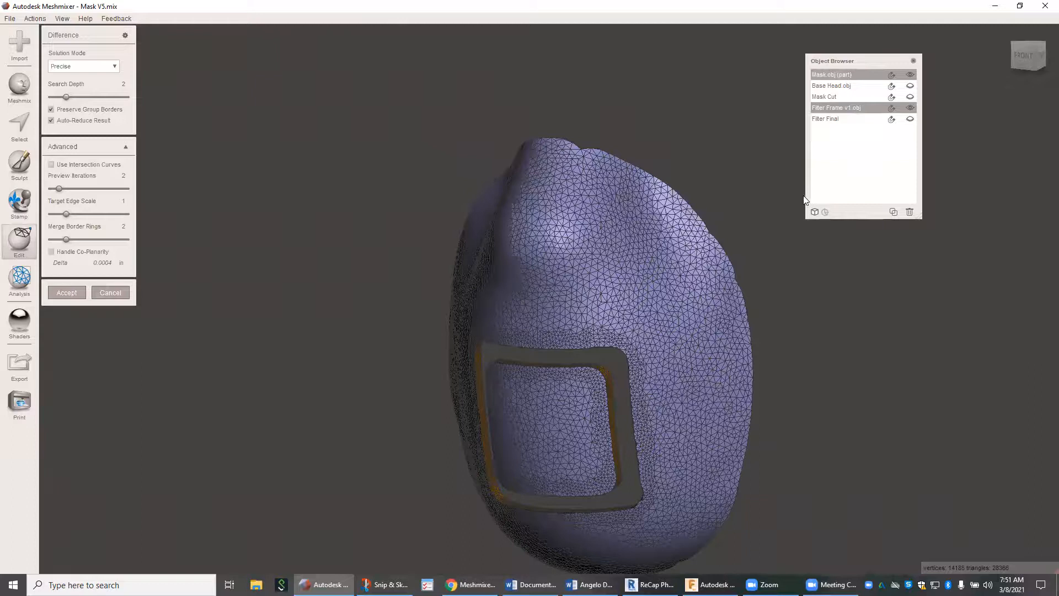
pyautogui.moveTo(679, 276); pyautogui.dragTo(678, 275, button='right')
pyautogui.scroll(-1, 678, 275)
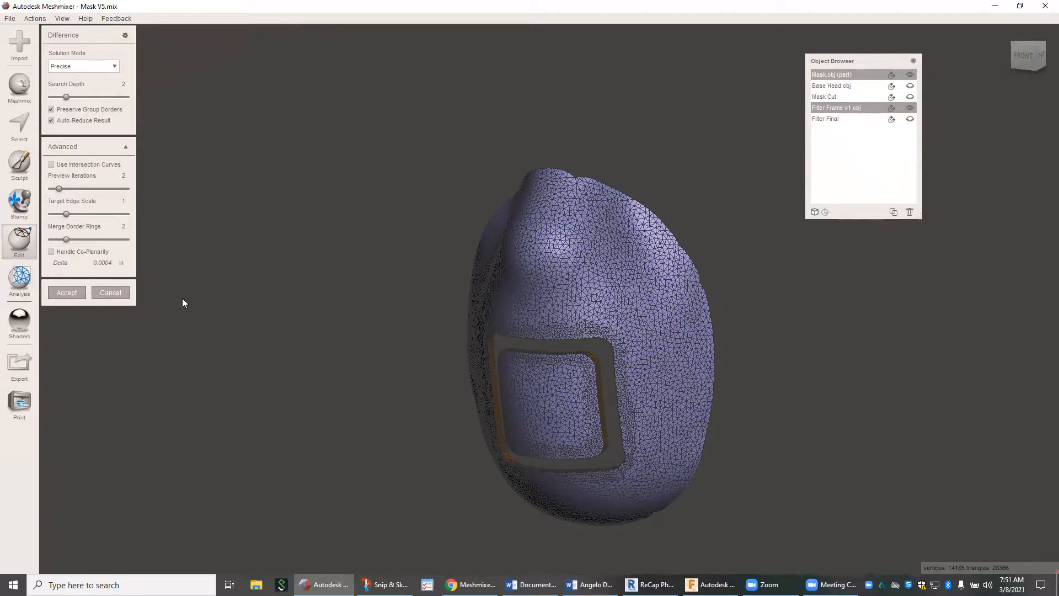
pyautogui.click(66, 293)
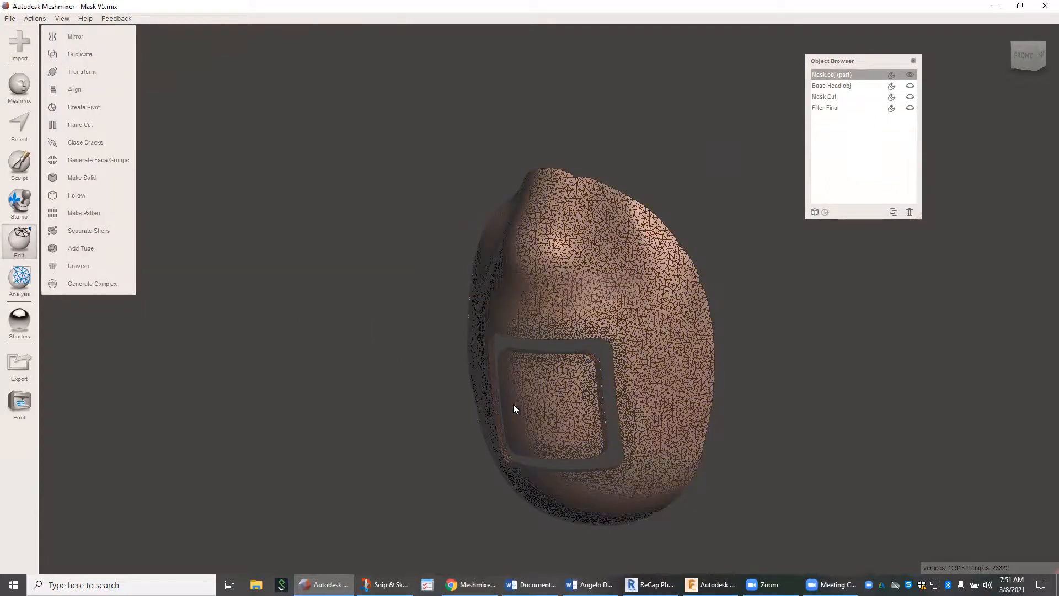
# Select the outer surface patch isolated inside the frame-shaped cut, set the selection brush size to 22, and delete the patch
pyautogui.moveTo(514, 405); pyautogui.dragTo(557, 414, button='right')
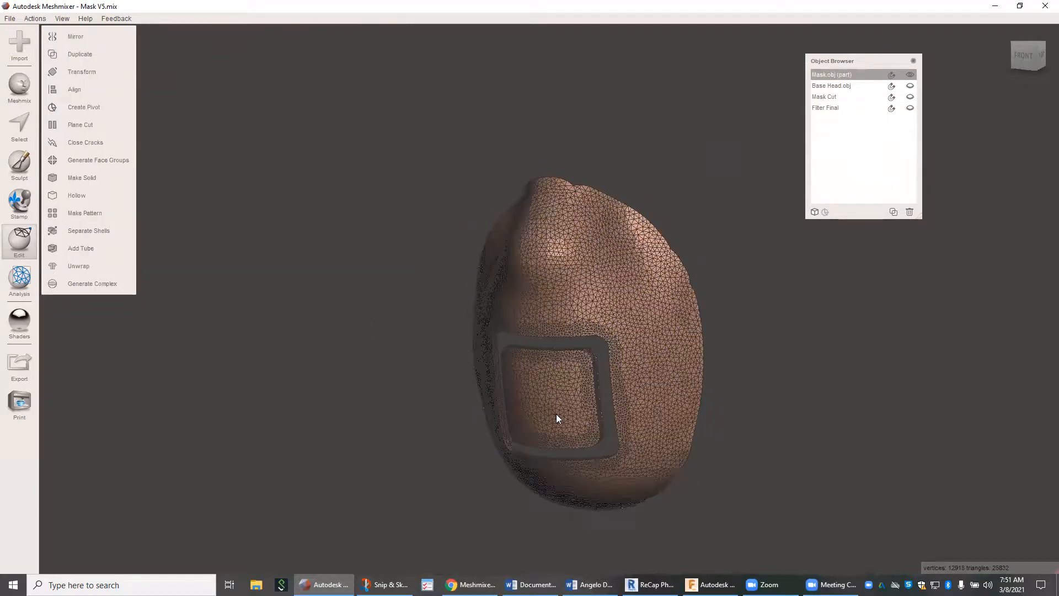
pyautogui.click(25, 126)
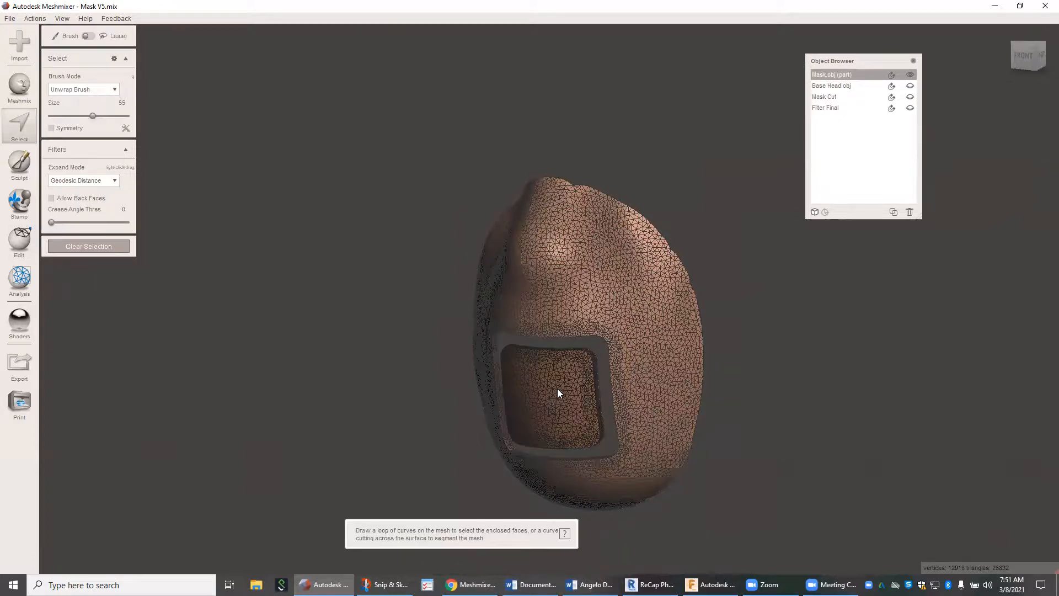
pyautogui.click(540, 377)
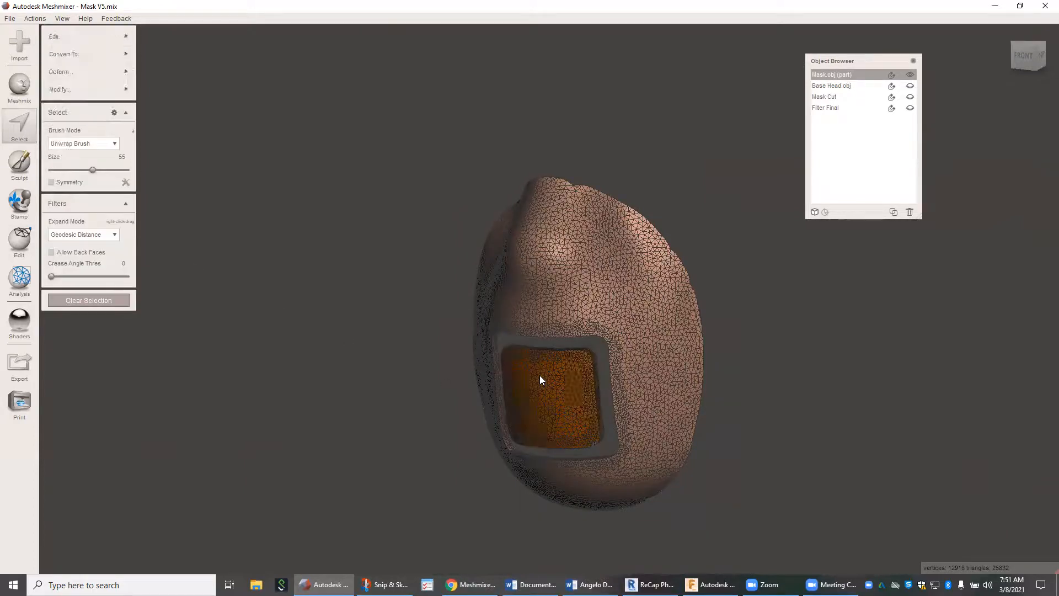
pyautogui.moveTo(334, 333); pyautogui.dragTo(105, 375, button='right')
pyautogui.moveTo(92, 169); pyautogui.dragTo(68, 170)
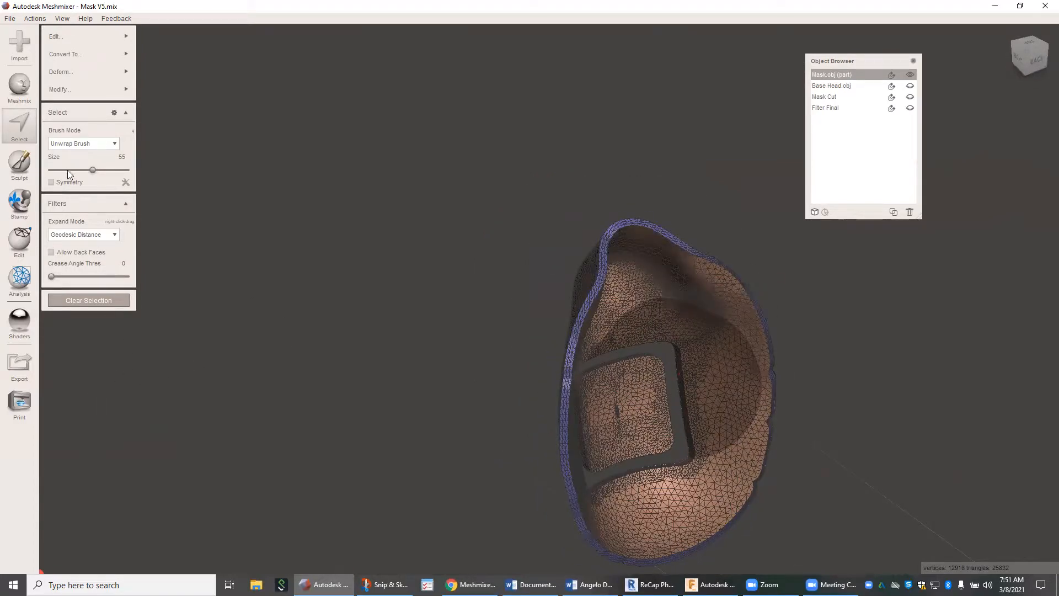
pyautogui.moveTo(363, 296); pyautogui.dragTo(733, 279, button='right')
pyautogui.press('Delete')
# Delete two leftover pieces of the side wall along one edge of the filter opening
pyautogui.moveTo(671, 353); pyautogui.dragTo(601, 392, button='right')
pyautogui.doubleClick(612, 389)
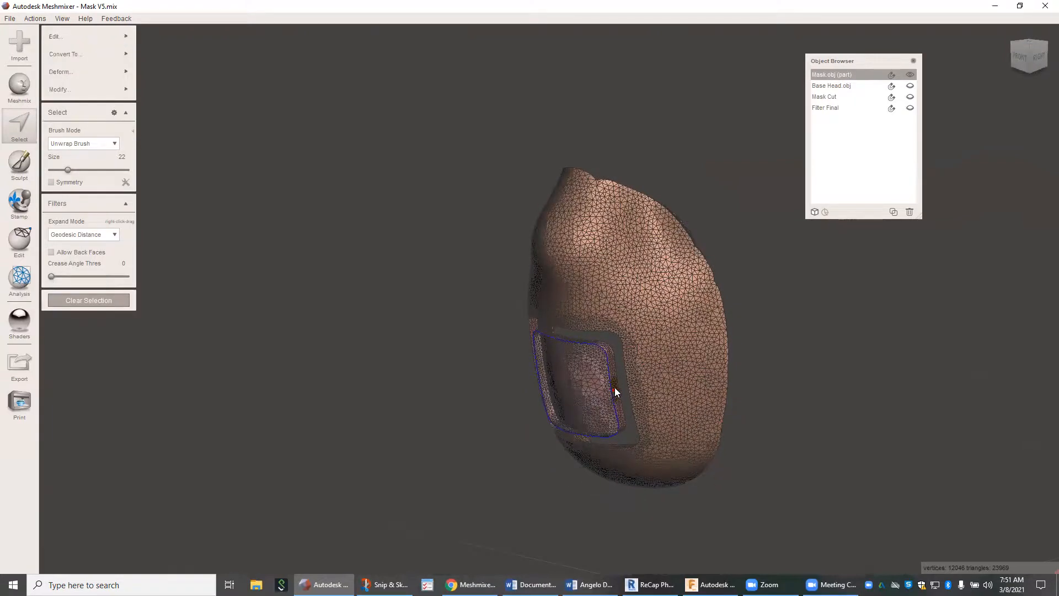
pyautogui.press('Delete')
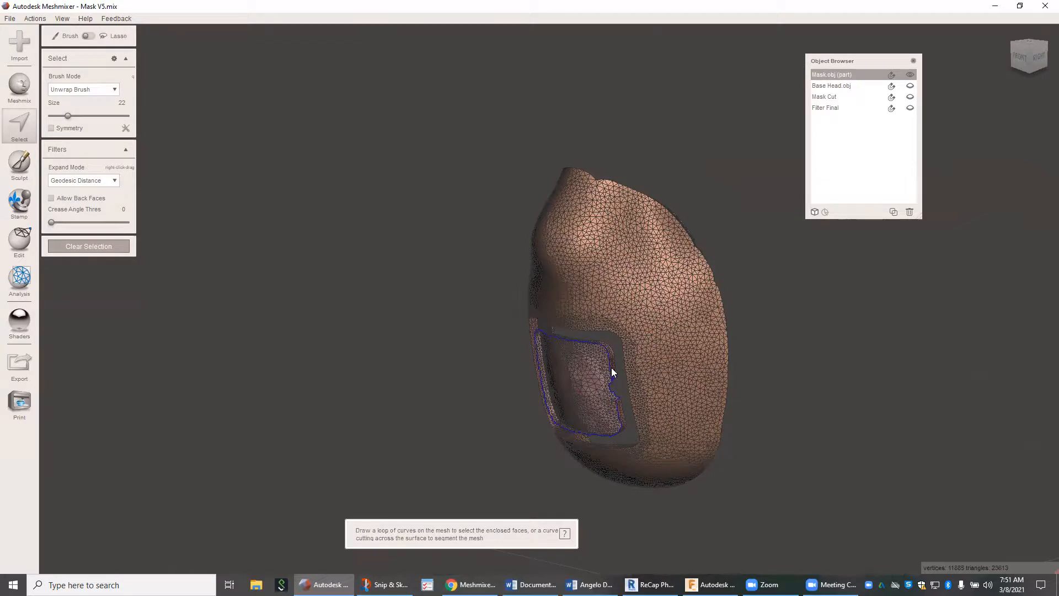
pyautogui.doubleClick(613, 372)
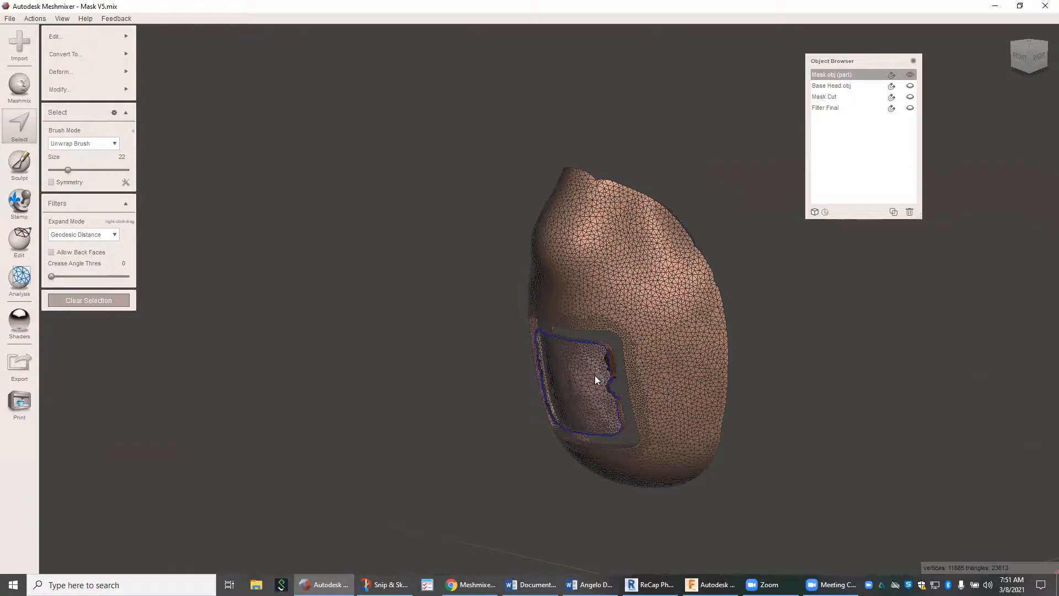
pyautogui.press('Delete')
# Select the remaining inner surface panel from the back of the mask and delete it
pyautogui.moveTo(595, 375); pyautogui.dragTo(333, 394, button='right')
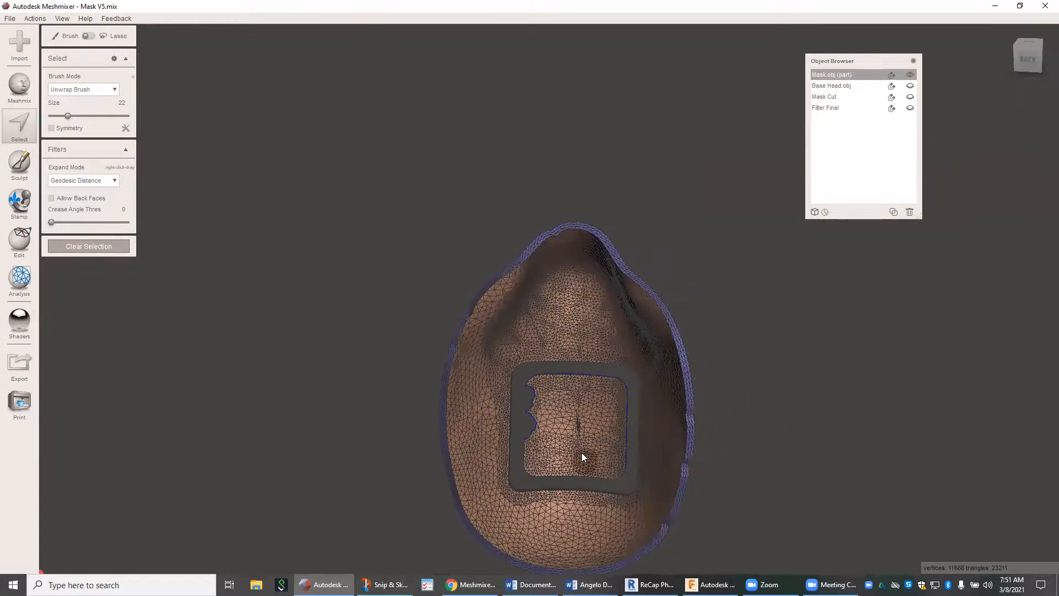
pyautogui.doubleClick(588, 425)
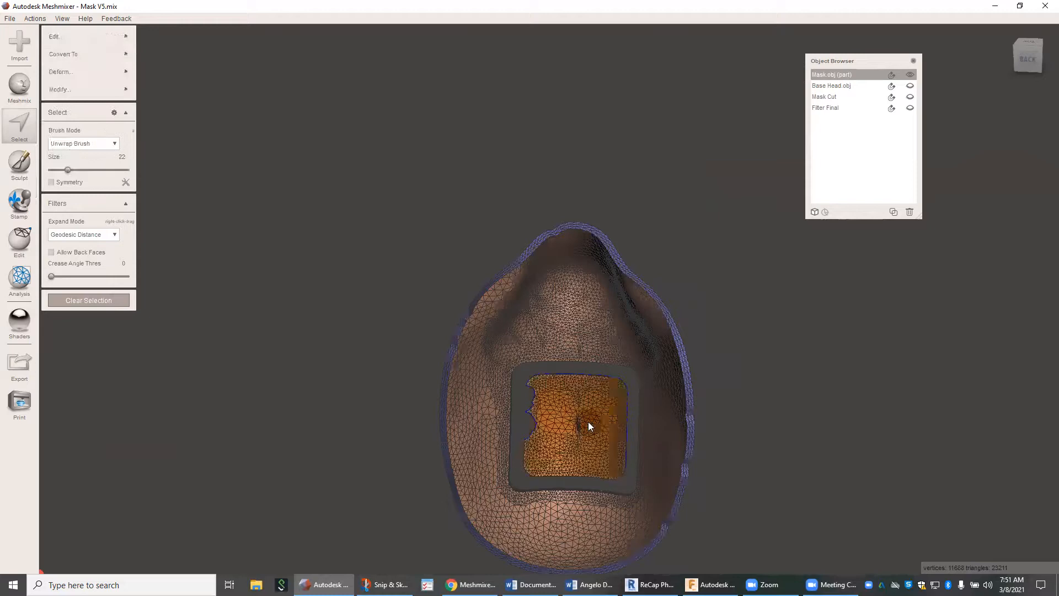
pyautogui.press('Delete')
# Select and delete the thin leftover mesh strip running along the side of the filter opening
pyautogui.moveTo(588, 424)
pyautogui.mouseDown(button='right')
pyautogui.moveTo(548, 442)
pyautogui.moveTo(592, 460)
pyautogui.moveTo(598, 433)
pyautogui.mouseUp(button='right')
pyautogui.scroll(5, 607, 452)
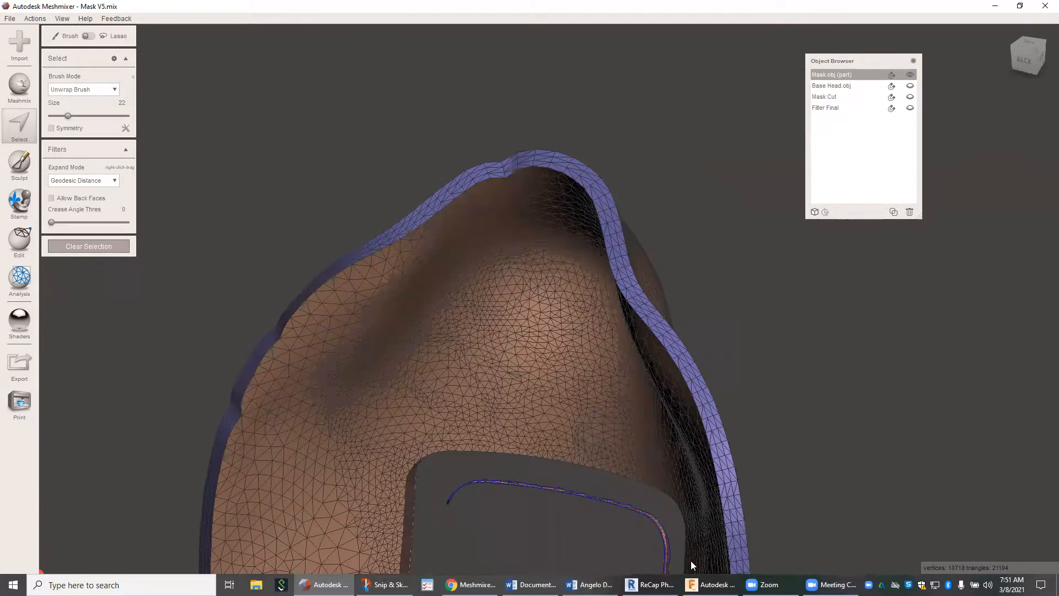
pyautogui.scroll(3, 689, 560)
pyautogui.scroll(-4, 627, 437)
pyautogui.moveTo(610, 423); pyautogui.dragTo(568, 303, button='middle')
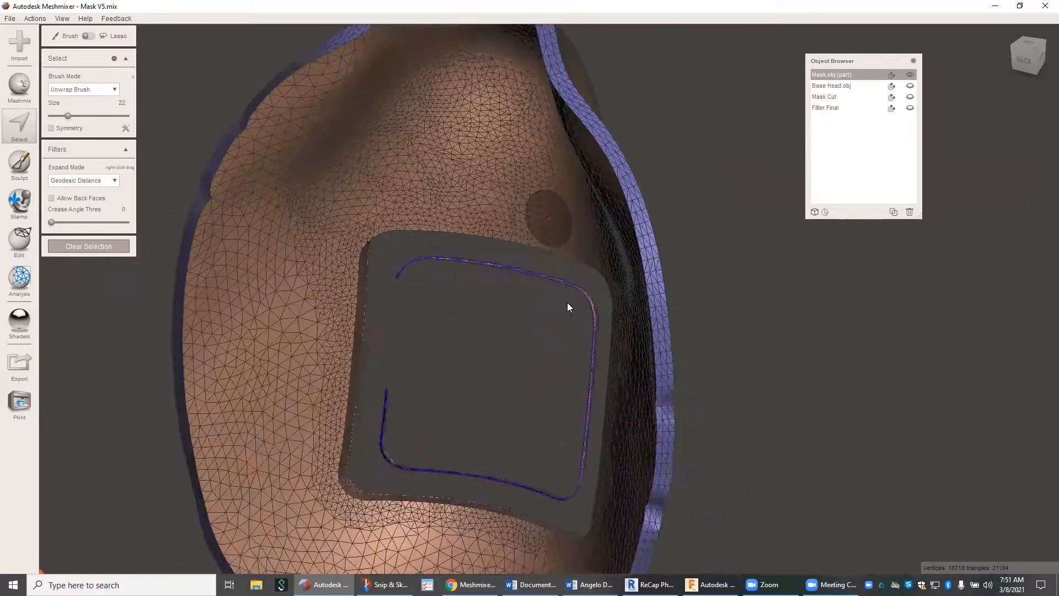
pyautogui.scroll(-5, 557, 304)
pyautogui.scroll(10, 543, 314)
pyautogui.scroll(6, 523, 319)
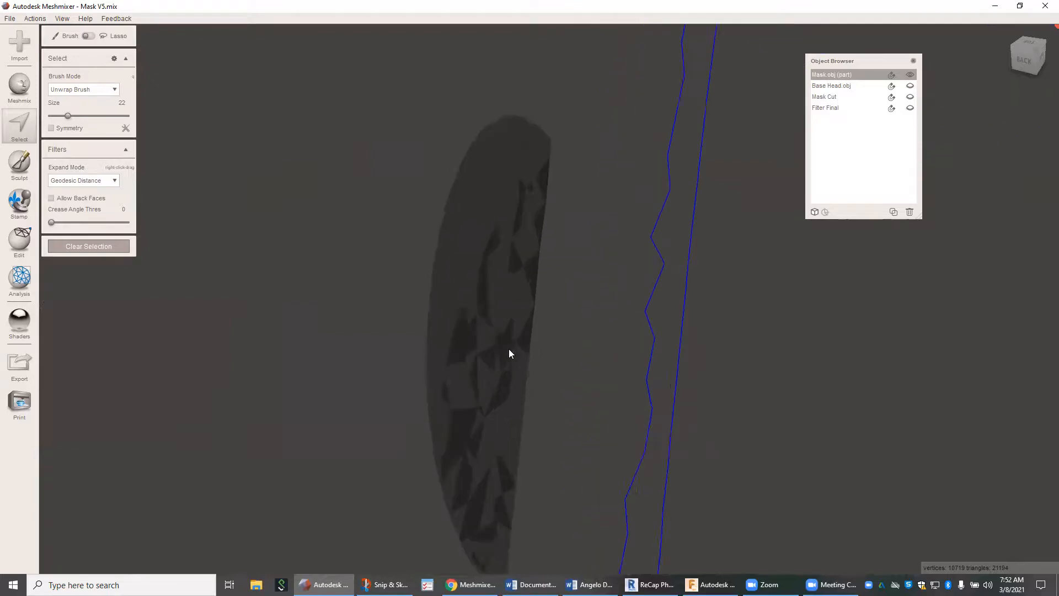
pyautogui.scroll(-6, 508, 350)
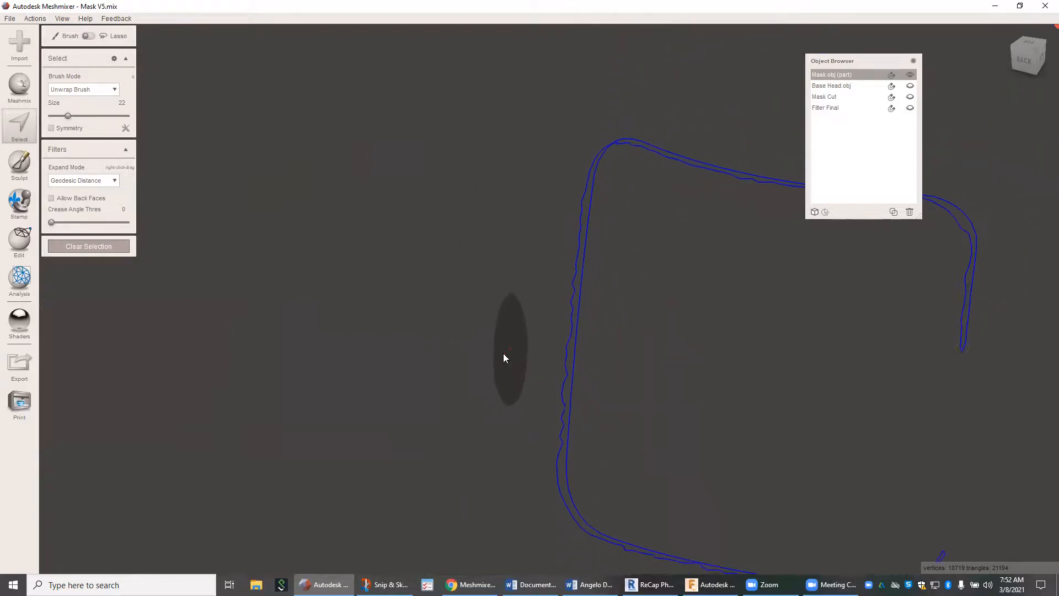
pyautogui.scroll(-3, 502, 354)
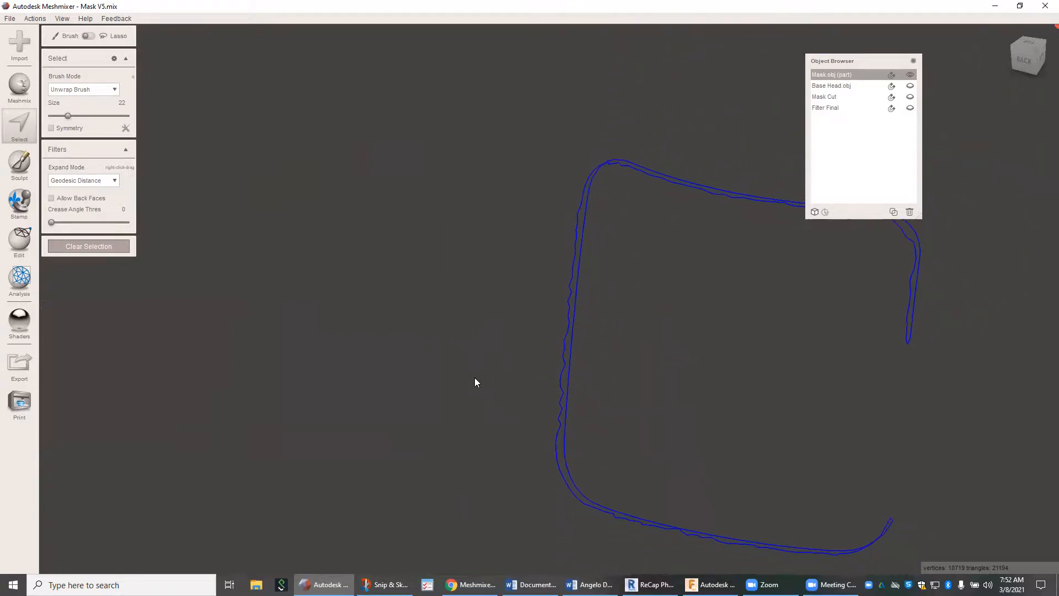
pyautogui.scroll(-5, 469, 373)
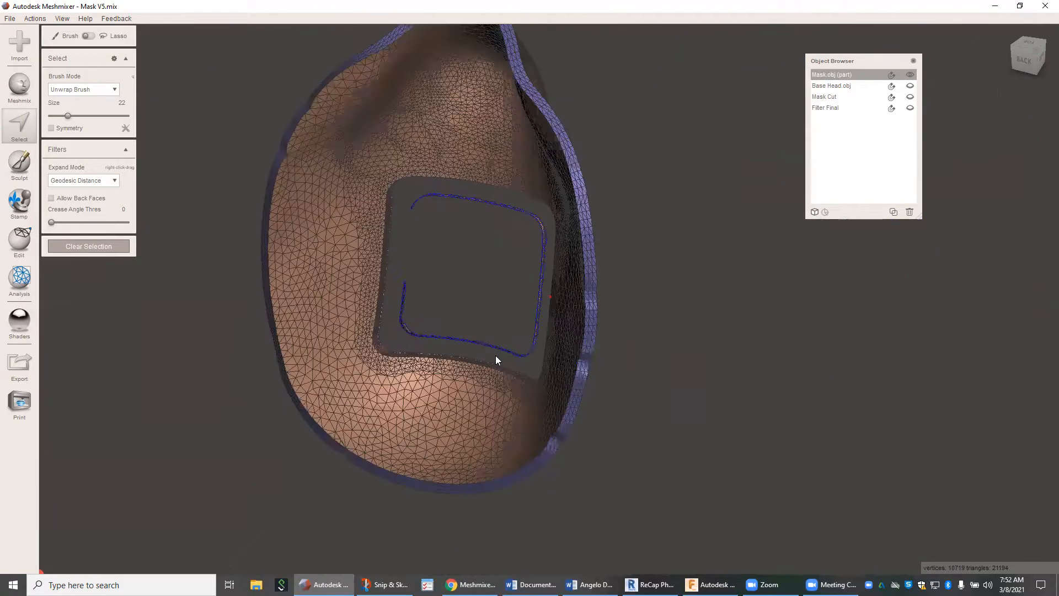
pyautogui.scroll(10, 528, 316)
pyautogui.moveTo(508, 217); pyautogui.dragTo(514, 214)
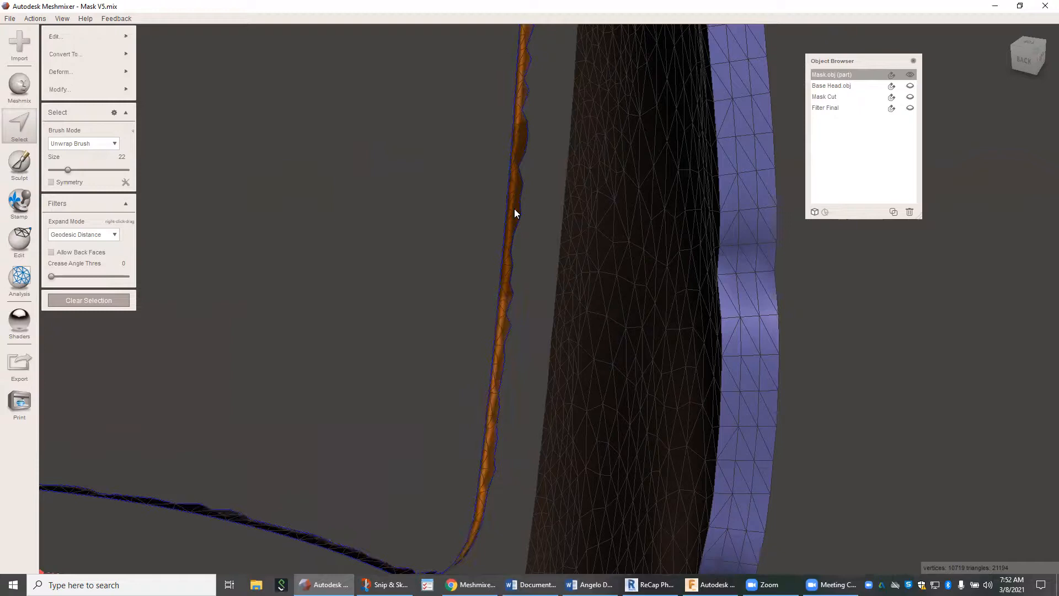
pyautogui.press('Delete')
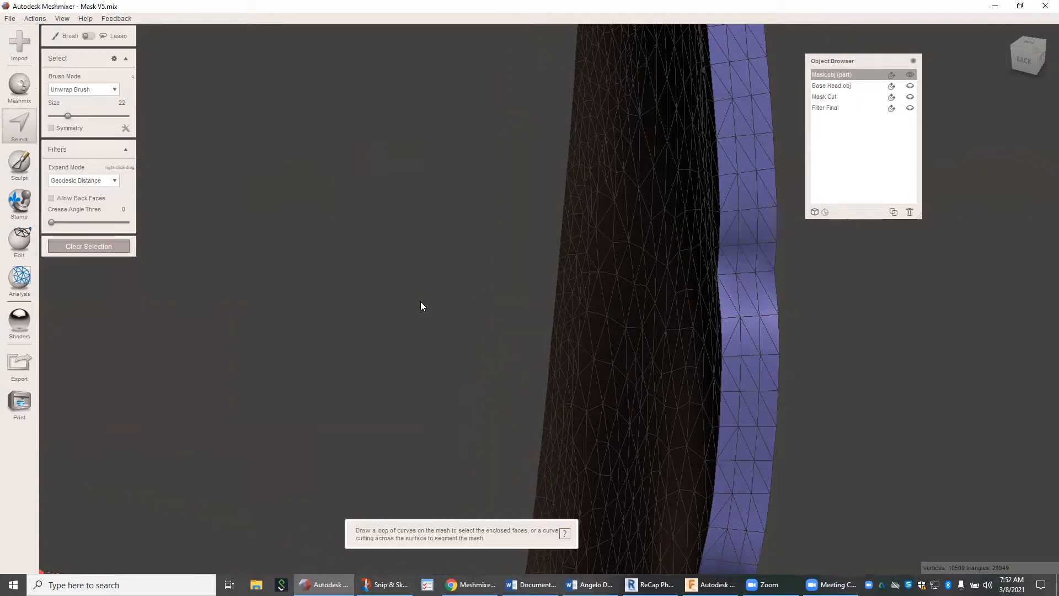
# Delete the last leftover mesh strip floating near the upper edge of the filter opening
pyautogui.scroll(-10, 420, 305)
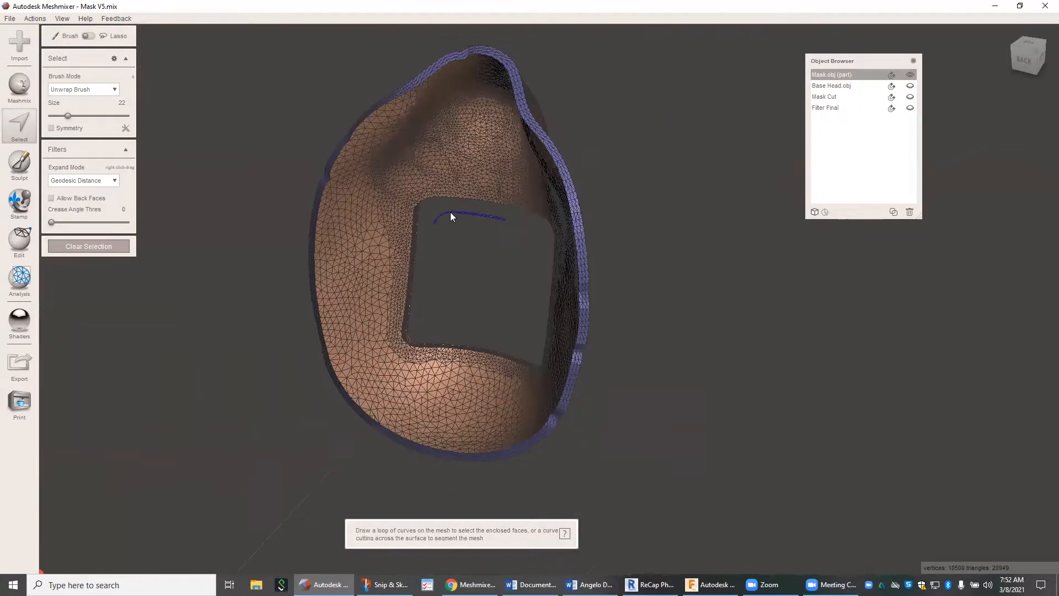
pyautogui.moveTo(451, 216); pyautogui.dragTo(463, 311, button='right')
pyautogui.scroll(8, 476, 275)
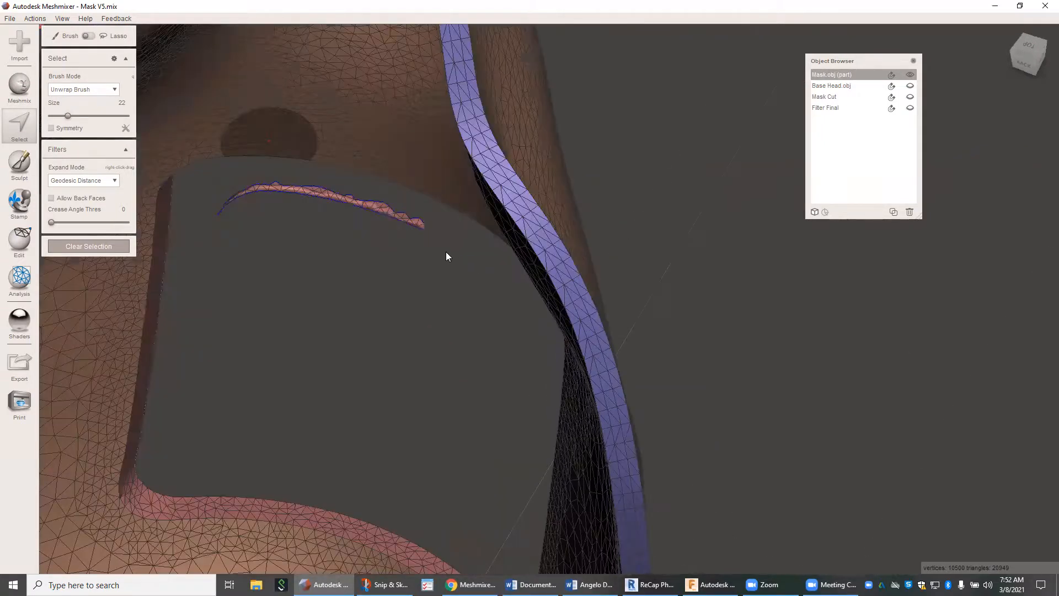
pyautogui.doubleClick(389, 216)
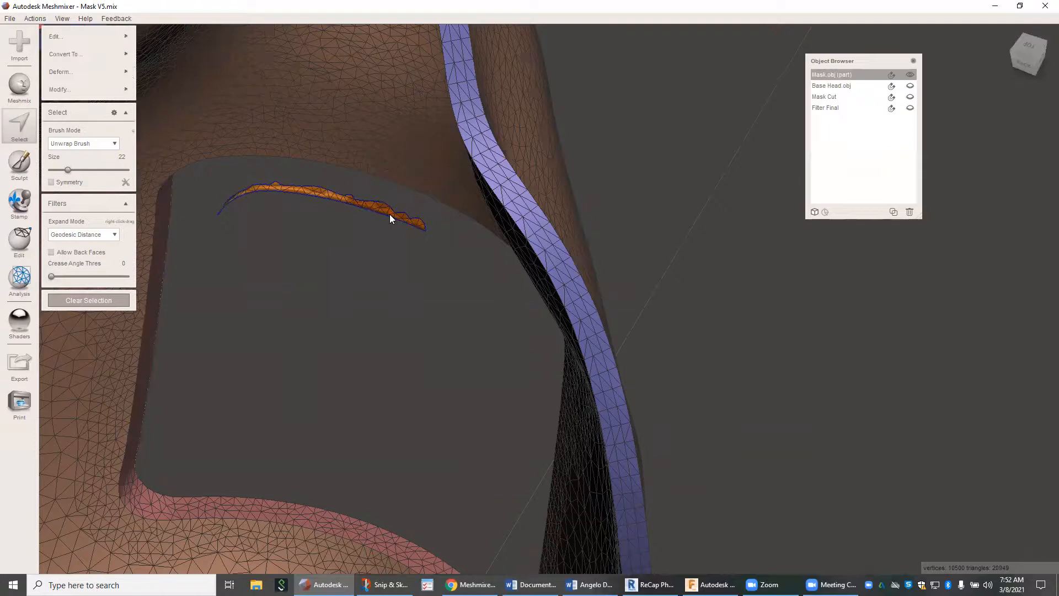
pyautogui.press('Delete')
pyautogui.scroll(-4, 372, 331)
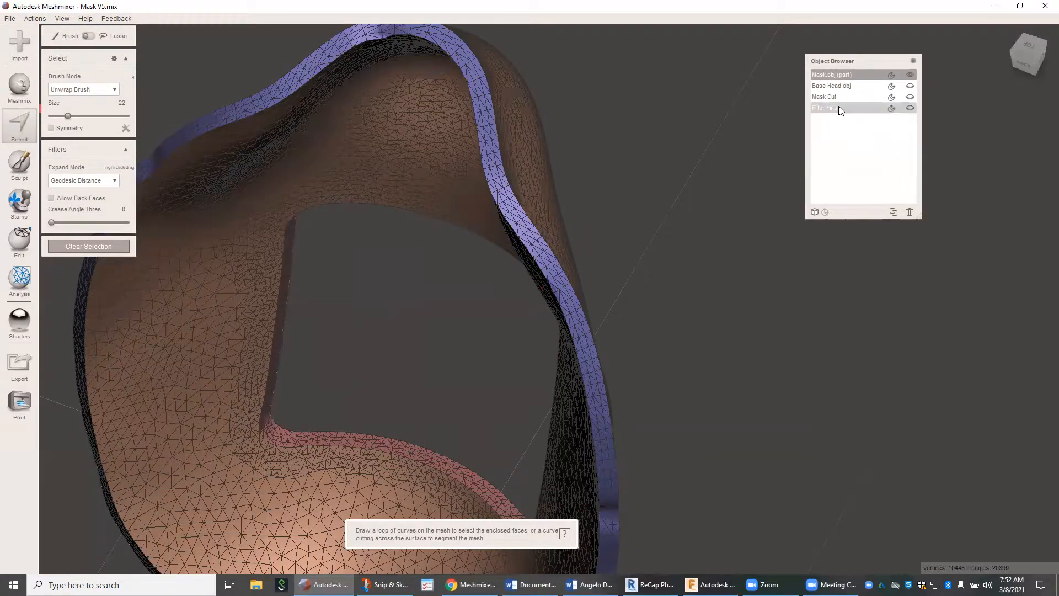
# Show Filter Final and Mask Cut, hide Mask.obj (part), and inspect how the filter frame passes through the cut surface
pyautogui.click(910, 108)
pyautogui.moveTo(690, 248); pyautogui.dragTo(472, 283, button='right')
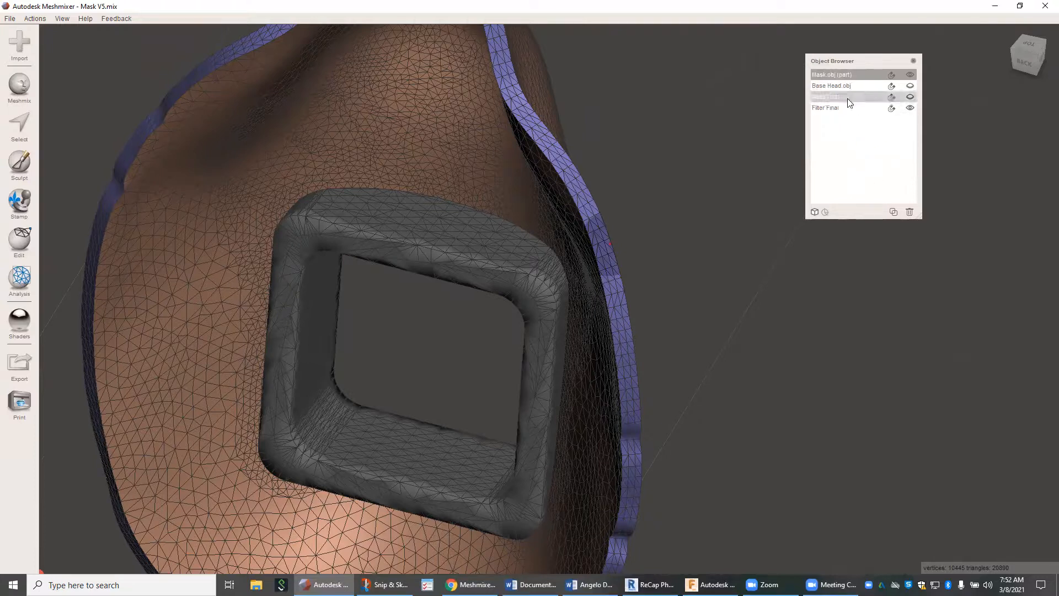
pyautogui.click(911, 98)
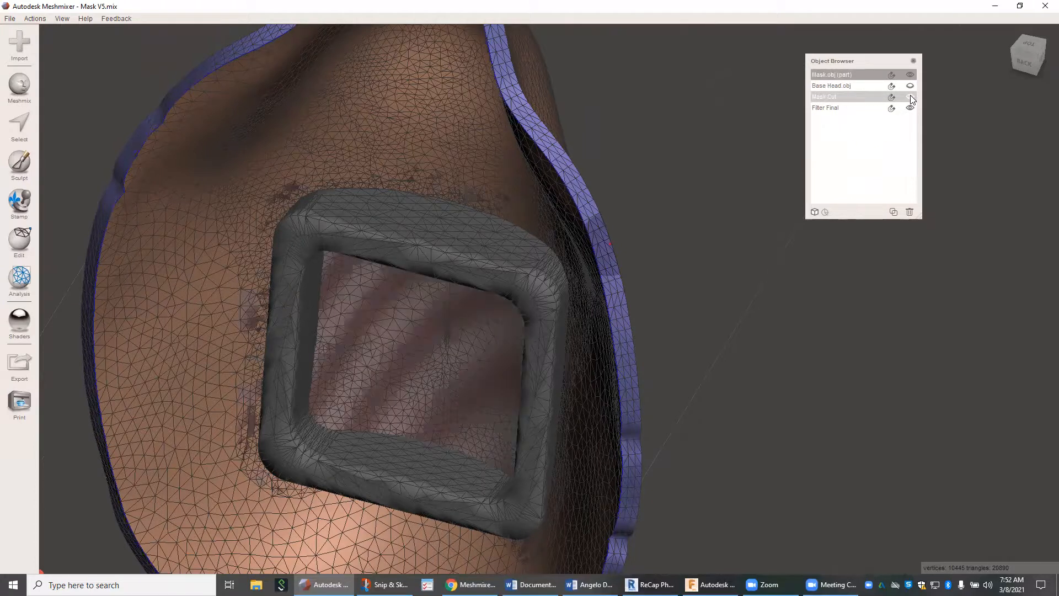
pyautogui.click(912, 75)
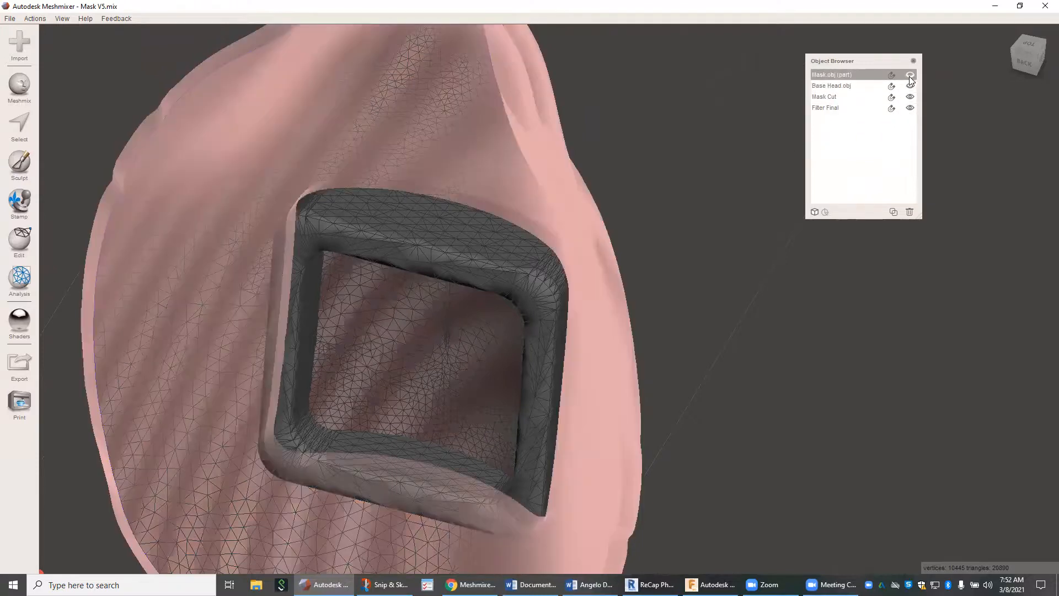
pyautogui.moveTo(769, 156); pyautogui.dragTo(775, 129, button='right')
pyautogui.moveTo(674, 183); pyautogui.dragTo(831, 140, button='right')
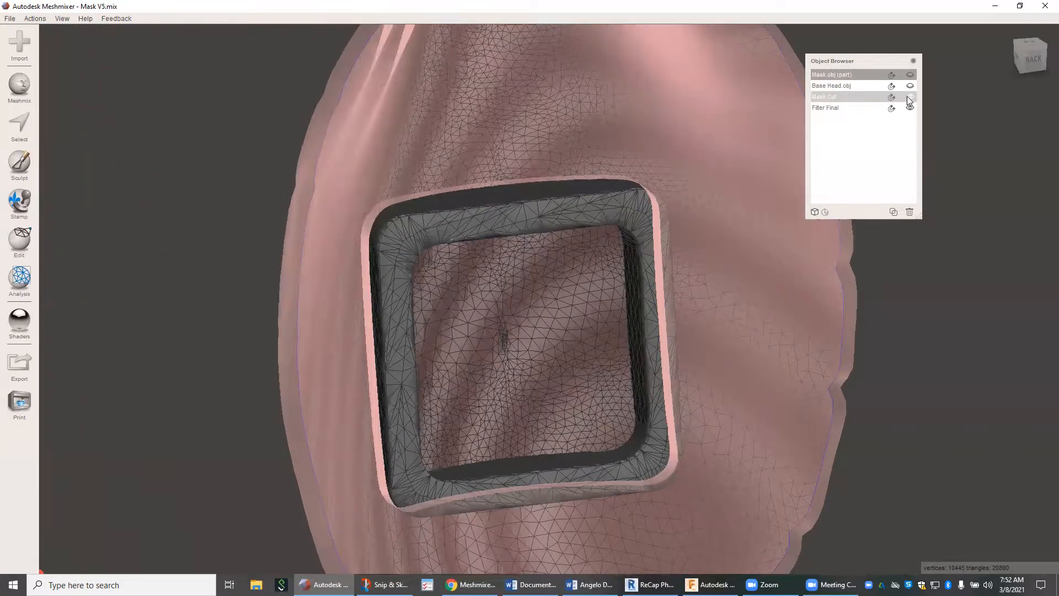
pyautogui.moveTo(793, 222)
pyautogui.mouseDown(button='right')
pyautogui.moveTo(814, 258)
pyautogui.moveTo(768, 254)
pyautogui.moveTo(792, 237)
pyautogui.mouseUp(button='right')
pyautogui.moveTo(668, 203); pyautogui.dragTo(627, 202, button='right')
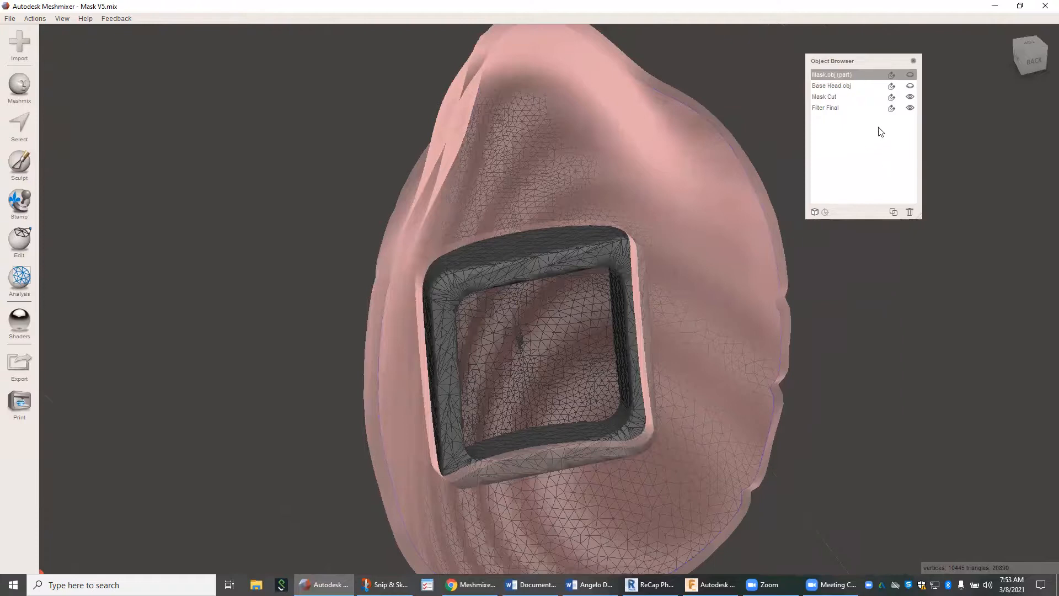
pyautogui.moveTo(583, 293); pyautogui.dragTo(641, 310, button='right')
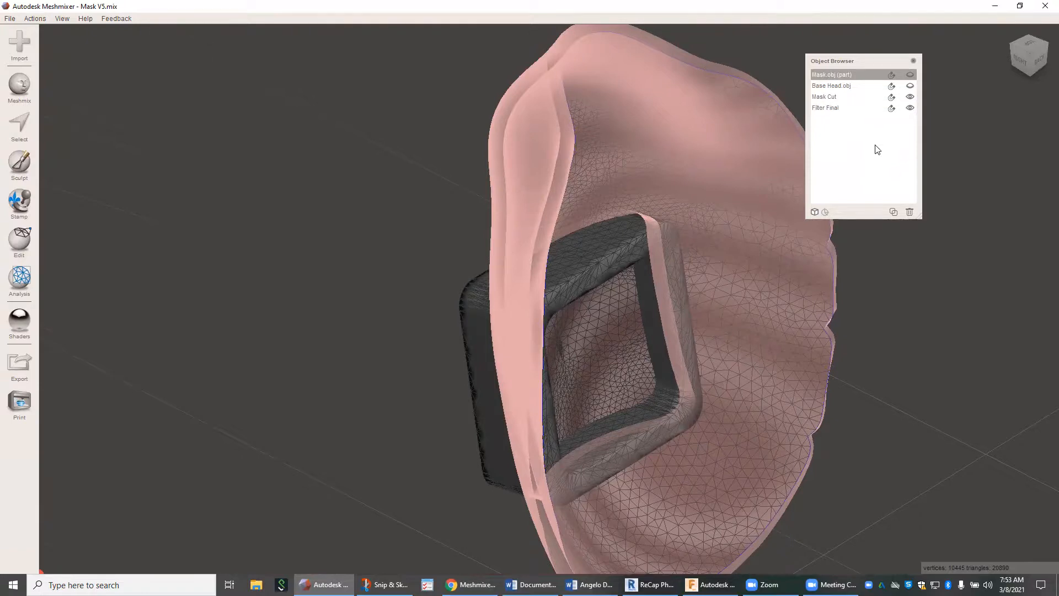
# Subtract Mask Cut from Filter Final with a Boolean Difference, picking Filter Final first, to trim the frame along the inner mask surface
pyautogui.keyDown('shift'); pyautogui.click(842, 97); pyautogui.keyUp('shift')
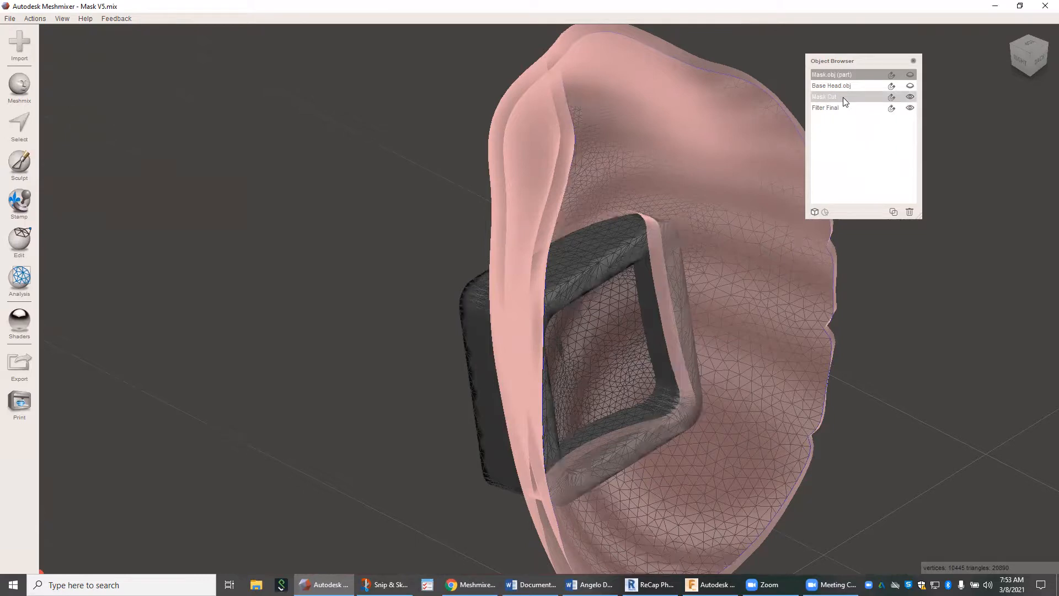
pyautogui.click(843, 97)
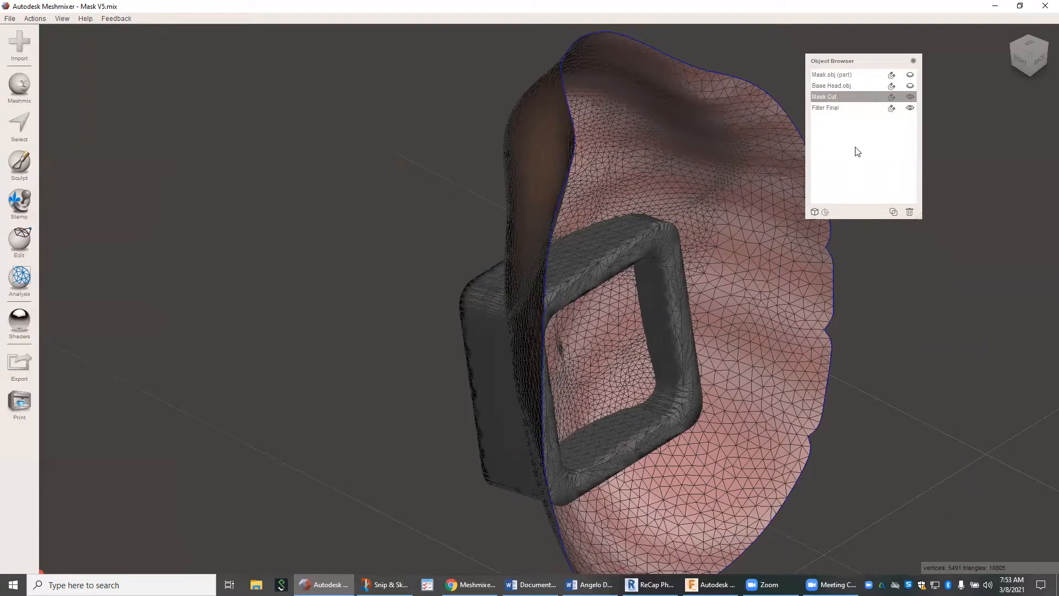
pyautogui.click(831, 109)
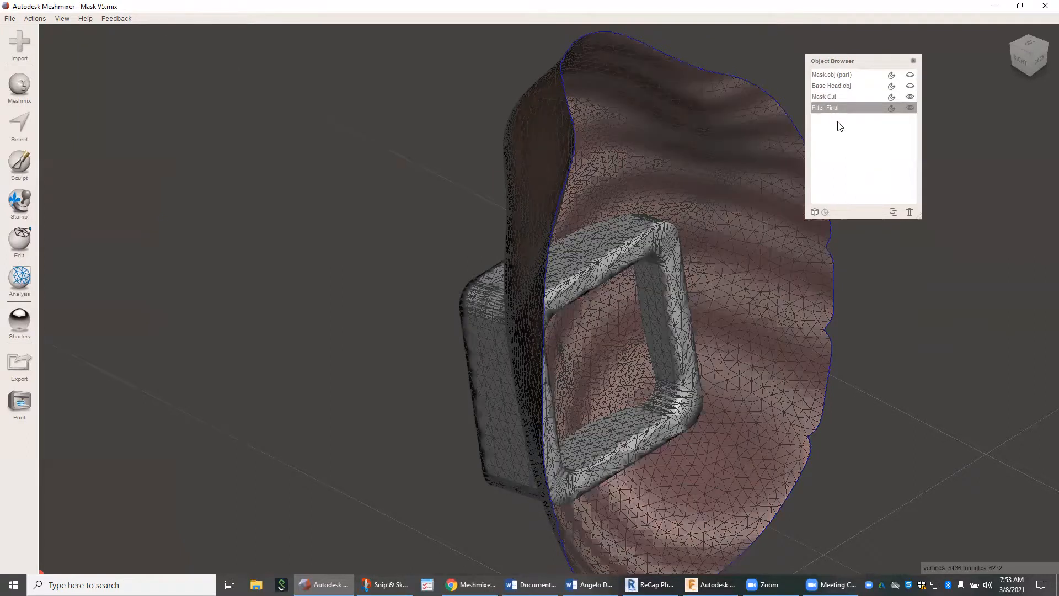
pyautogui.keyDown('shift'); pyautogui.click(839, 97); pyautogui.keyUp('shift')
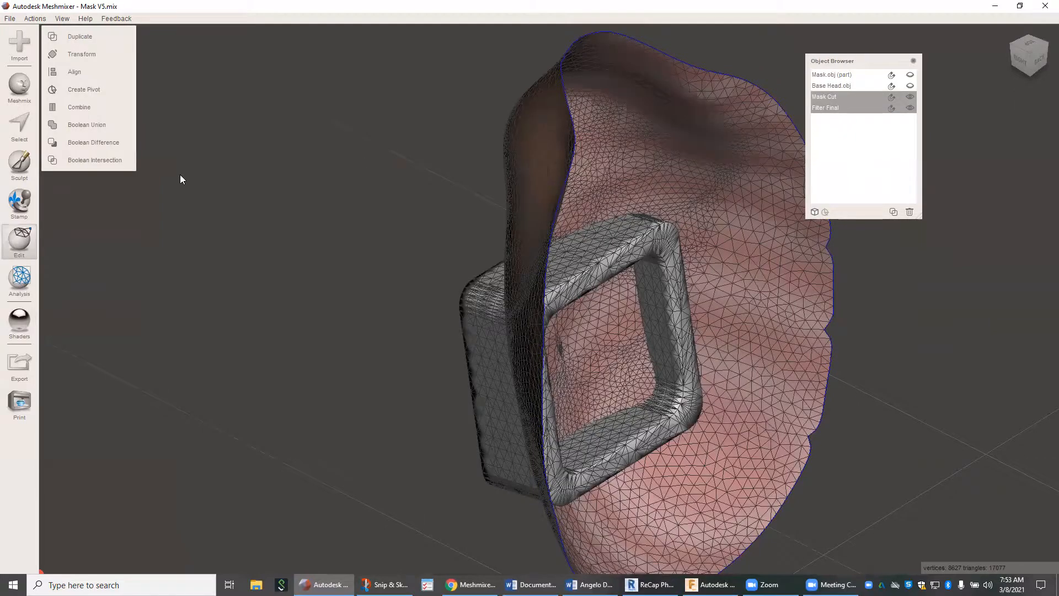
pyautogui.click(114, 142)
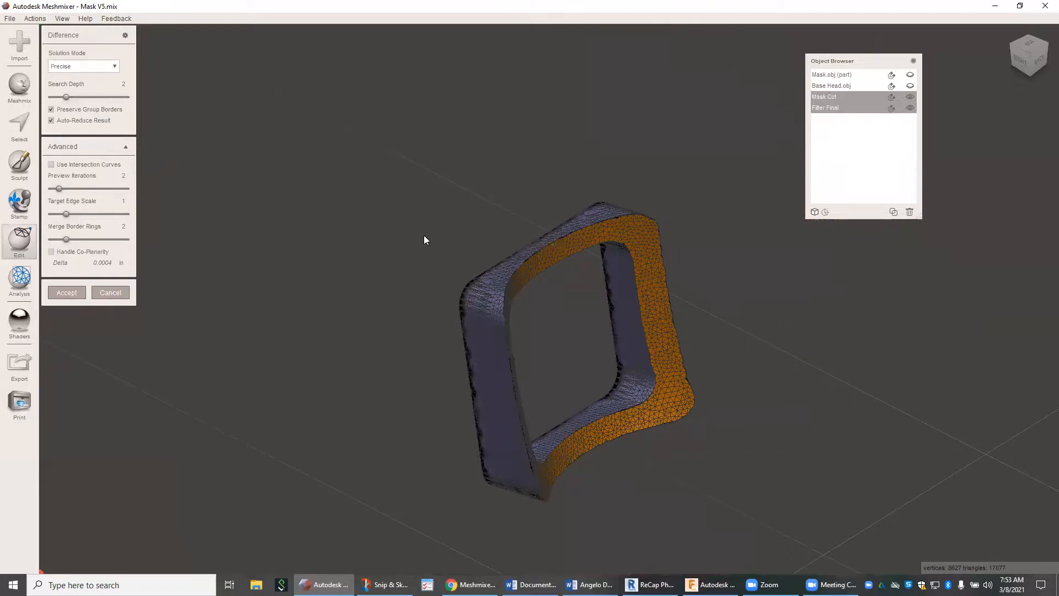
pyautogui.moveTo(646, 171); pyautogui.dragTo(681, 190, button='right')
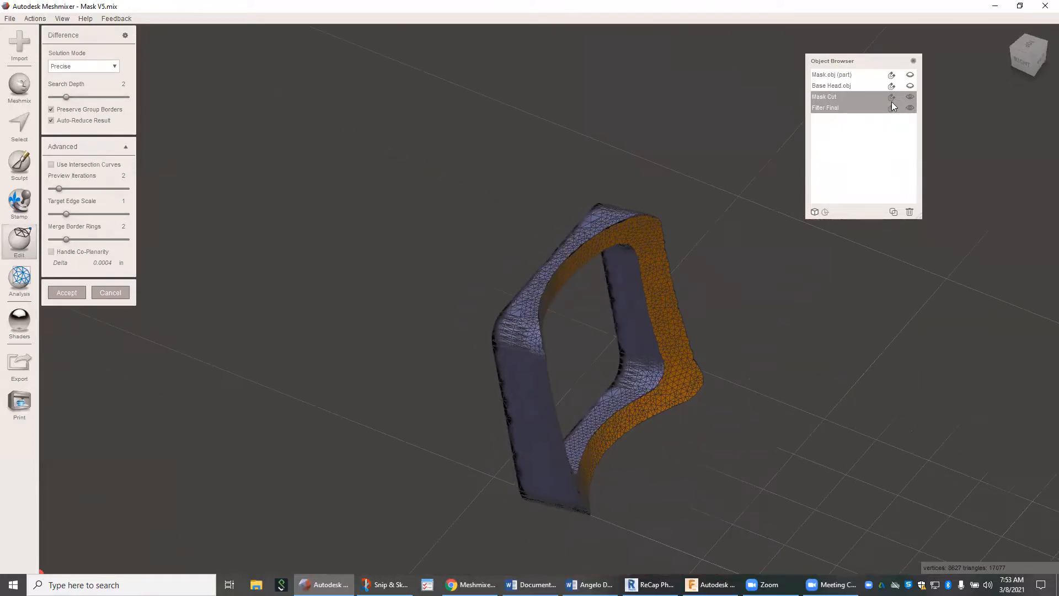
# Show Mask.obj (part) again and check the fit of the trimmed filter frame in the mask opening from inside and outside
pyautogui.click(911, 74)
pyautogui.moveTo(764, 144); pyautogui.dragTo(578, 163, button='right')
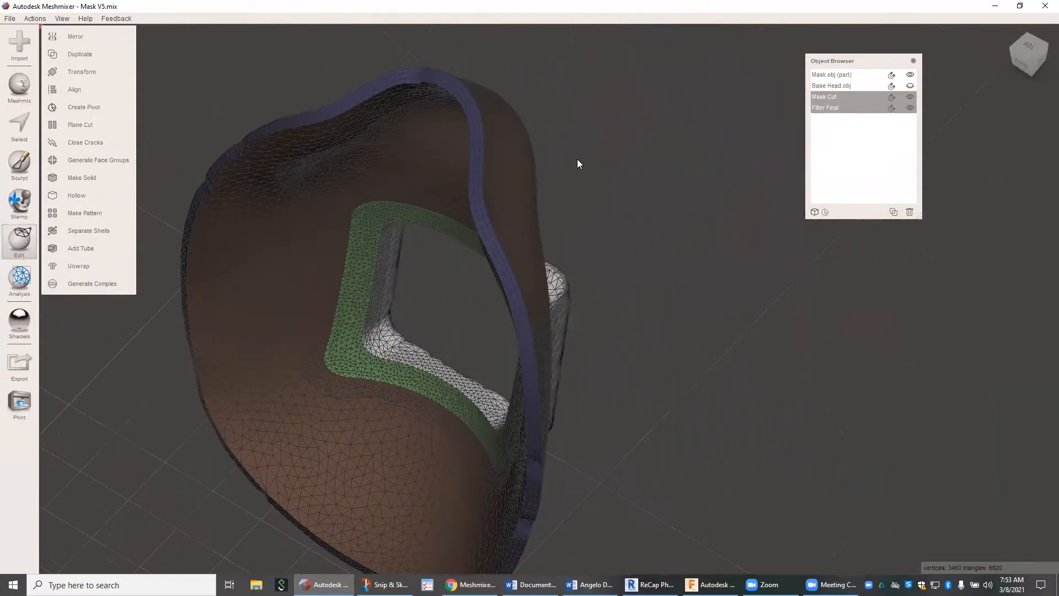
pyautogui.moveTo(523, 269); pyautogui.dragTo(394, 278, button='right')
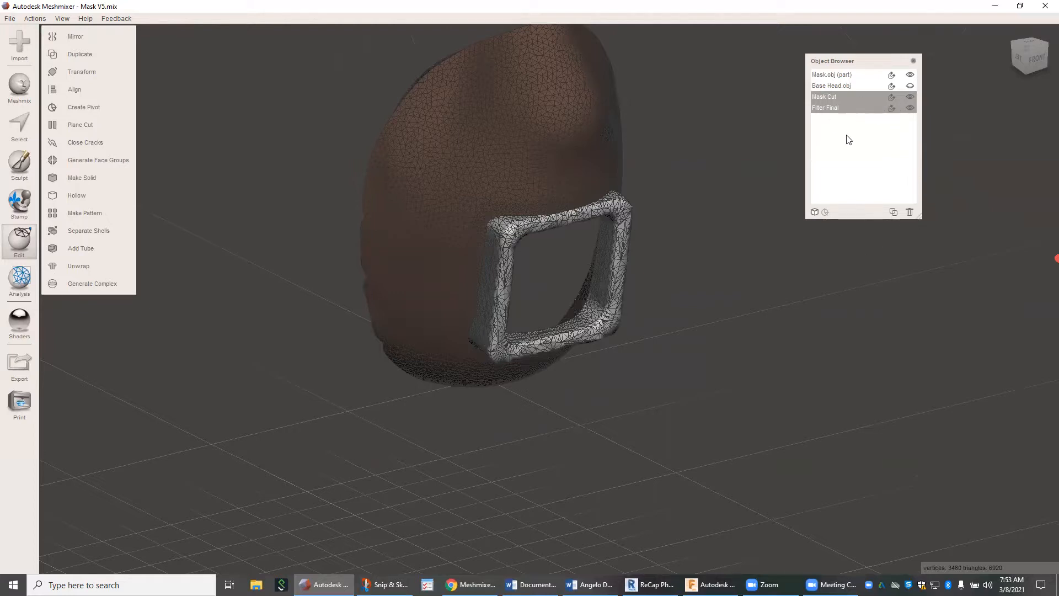
pyautogui.moveTo(640, 225); pyautogui.dragTo(704, 219, button='right')
pyautogui.scroll(-3, 705, 218)
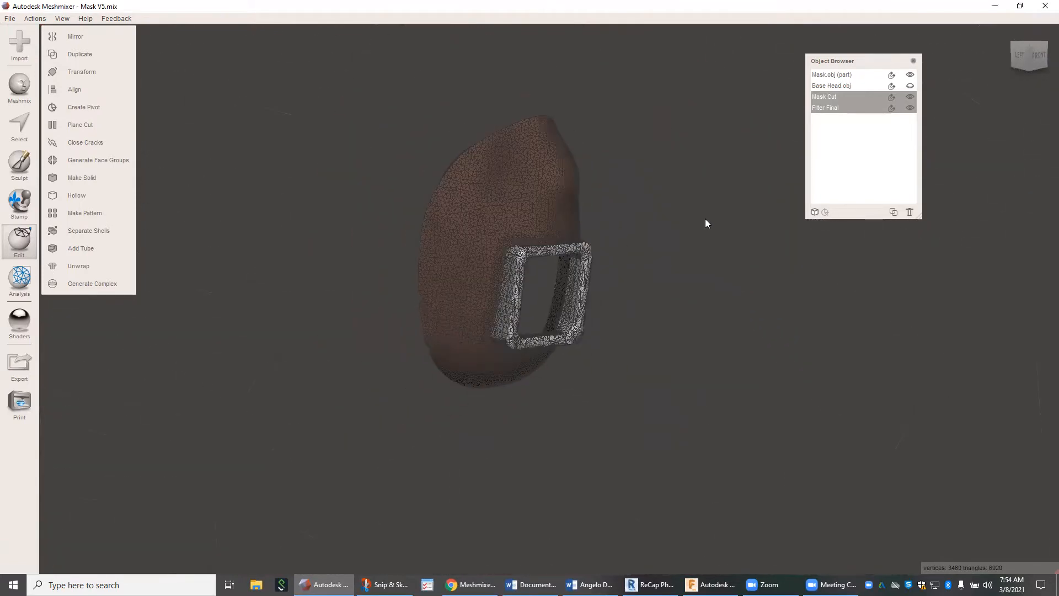